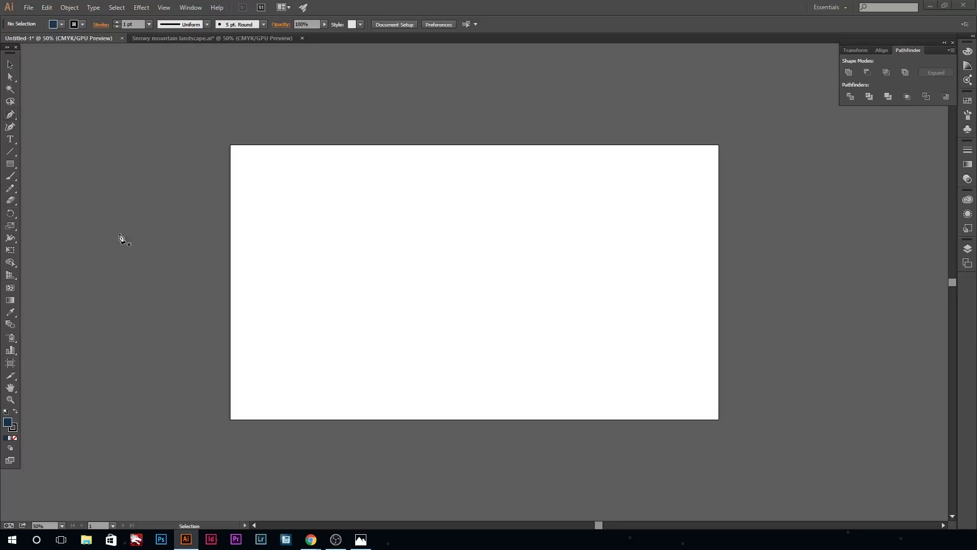
Step: Pen-draw a jagged foreground ridge across the bottom of the artboard, left to right
click(292, 364)
click(339, 353)
click(390, 353)
click(461, 353)
click(557, 349)
click(640, 363)
click(674, 351)
click(689, 352)
click(719, 352)
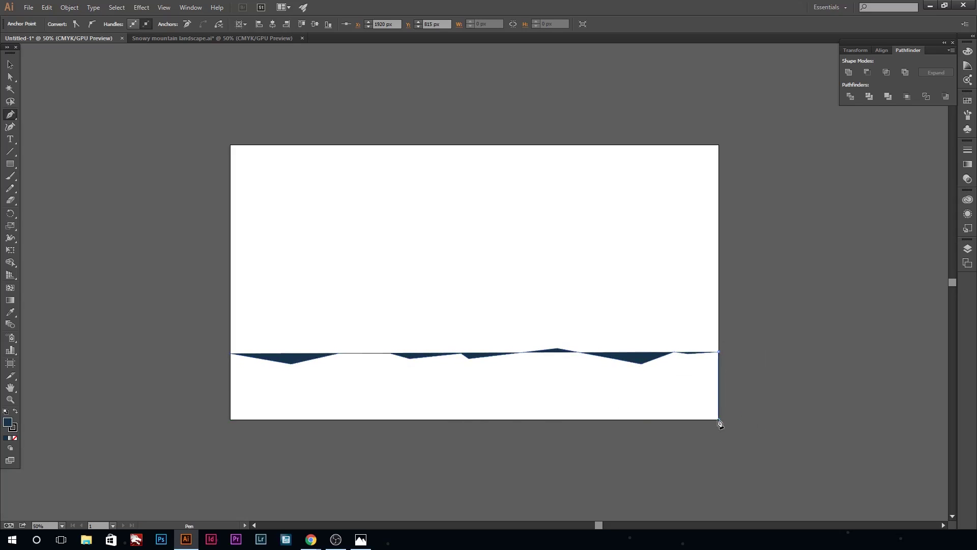
Step: Close the dark navy ridge shape through the bottom-right and bottom-left corners
click(719, 419)
click(231, 420)
key(v)
click(211, 287)
Step: Remove the ground shape's outline and move it down to the artboard bottom
click(255, 382)
click(82, 24)
click(7, 51)
drag(413, 390, 413, 403)
click(470, 434)
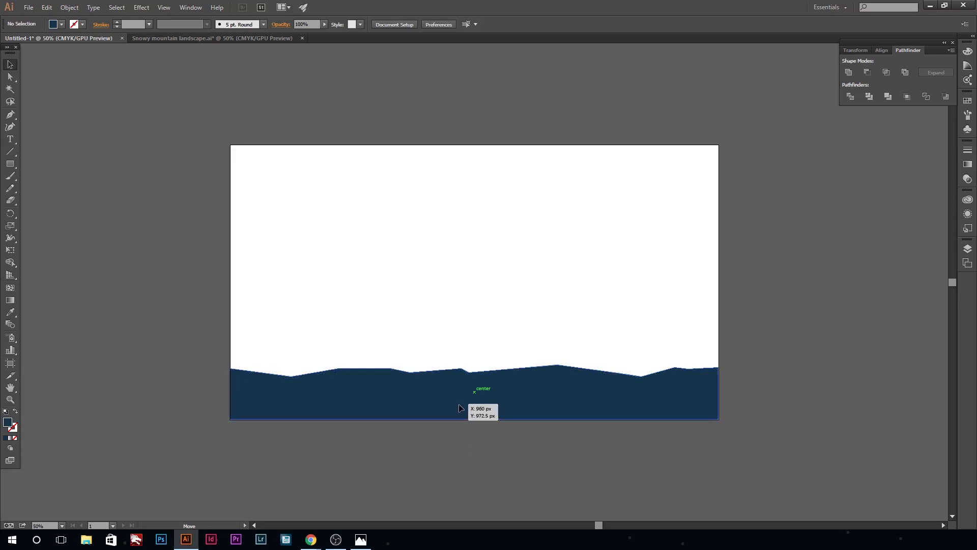
Step: Zoom in to check the ground edge, then zoom back out to the whole artboard
key(ctrl+1)
mouse_move(599, 525)
mouse_down()
mouse_move(648, 525)
mouse_move(593, 525)
mouse_up()
key(ctrl+minus)
key(ctrl+minus)
key(ctrl+minus)
click(11, 115)
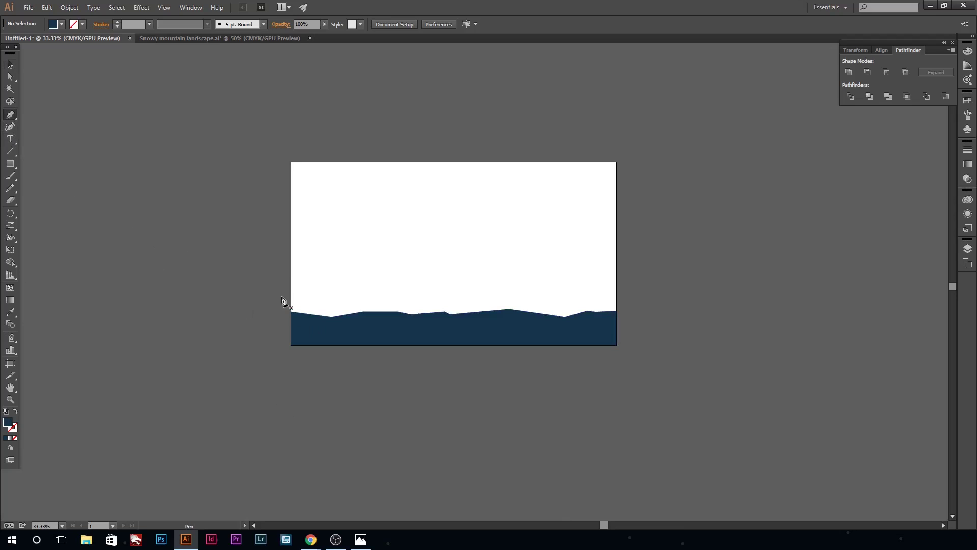
Step: Pen-draw the peaks of a taller second ridge starting from the left edge
click(291, 282)
click(322, 276)
click(343, 281)
click(374, 276)
click(389, 275)
click(398, 281)
click(411, 279)
click(448, 273)
click(480, 279)
Step: Continue the second ridge to the right edge and close it at the bottom corners
click(495, 286)
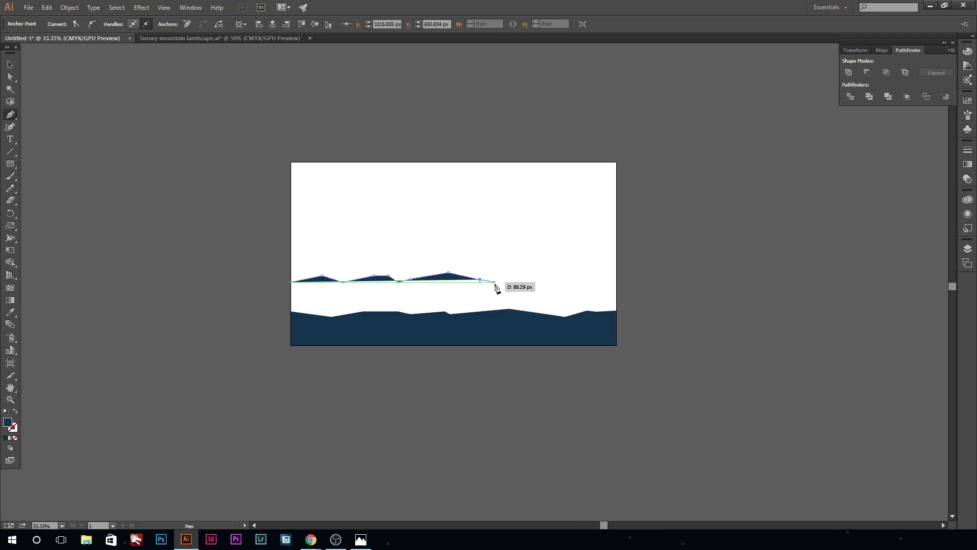
click(532, 279)
click(587, 284)
click(616, 280)
click(617, 346)
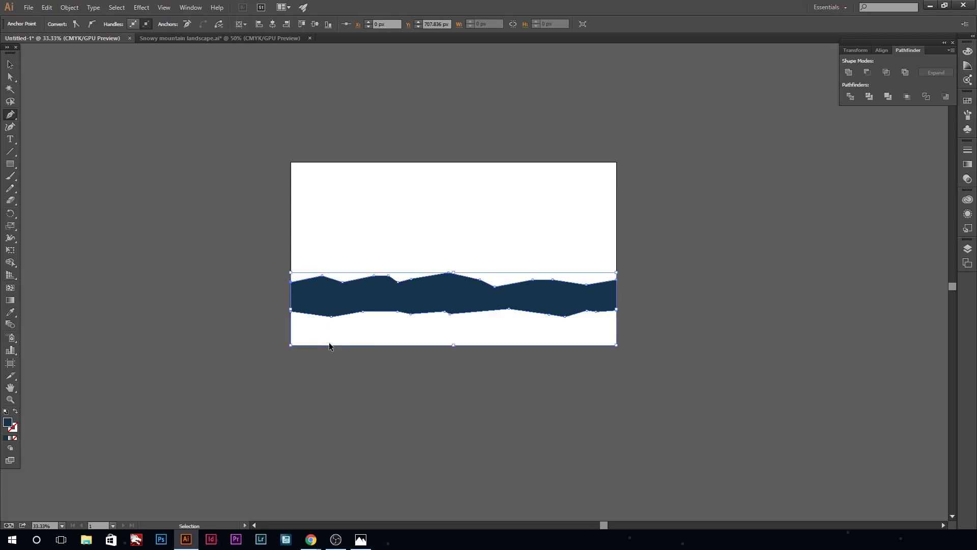
click(292, 346)
click(290, 282)
key(v)
Step: Try a lighter blue fill, then undo back to the unfinished ridge outline
double_click(20, 428)
click(706, 418)
click(872, 342)
key(a)
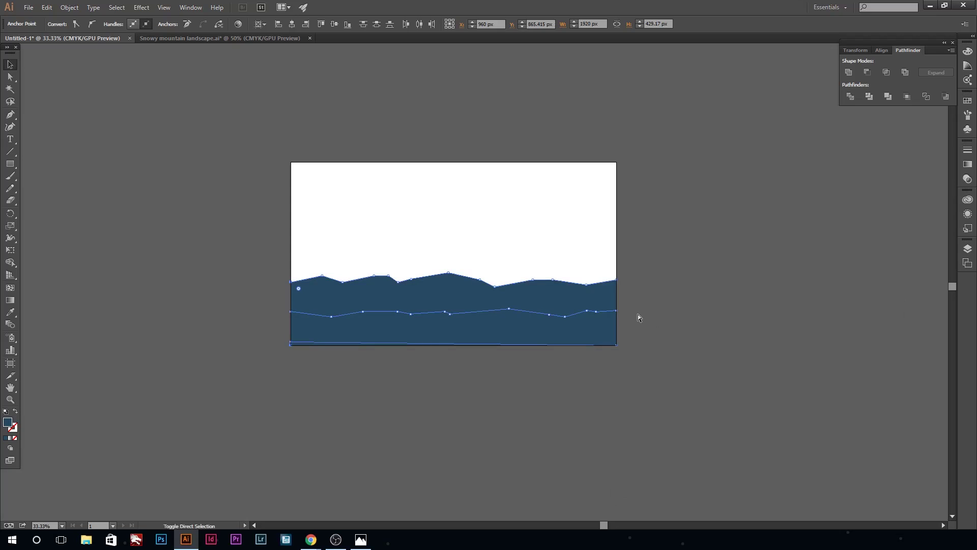
key(ctrl+z)
key(ctrl+z)
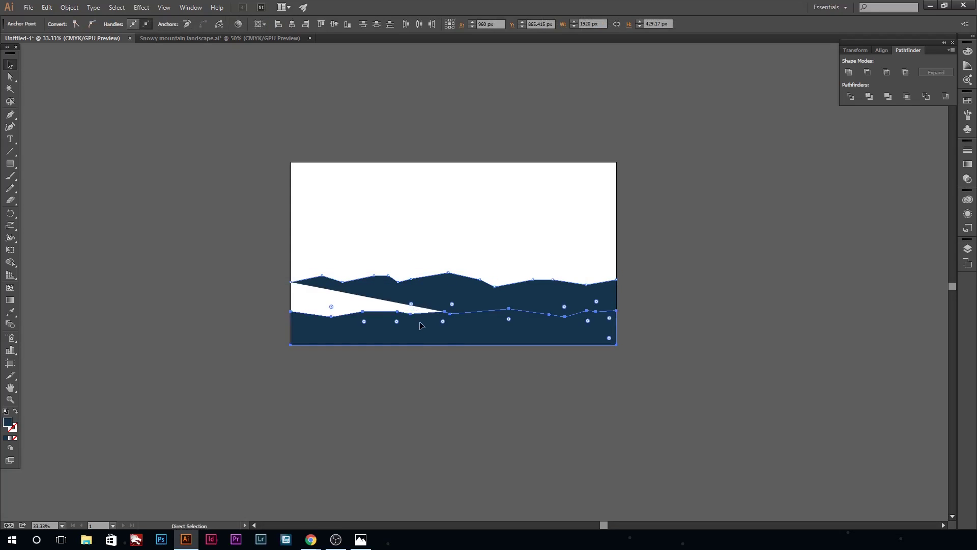
key(v)
click(592, 298)
key(ctrl+z)
key(p)
Step: Redo the ridge's bottom corners slightly higher and close the mountain shape
click(617, 339)
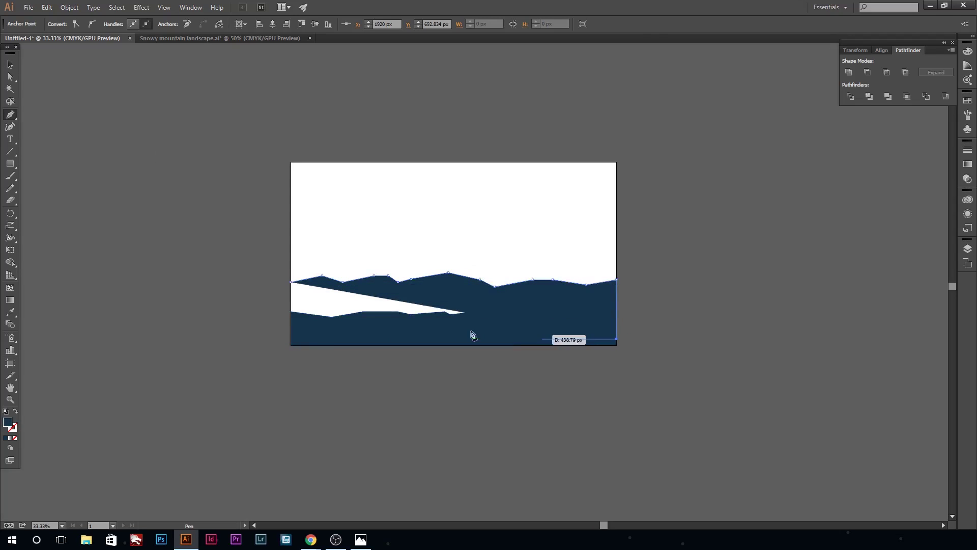
click(290, 338)
click(291, 287)
key(v)
Step: Fill the second mountain lighter blue and send it behind the dark foreground band
double_click(8, 422)
click(867, 342)
key(ctrl+shift+bracketleft)
key(ctrl+shift+a)
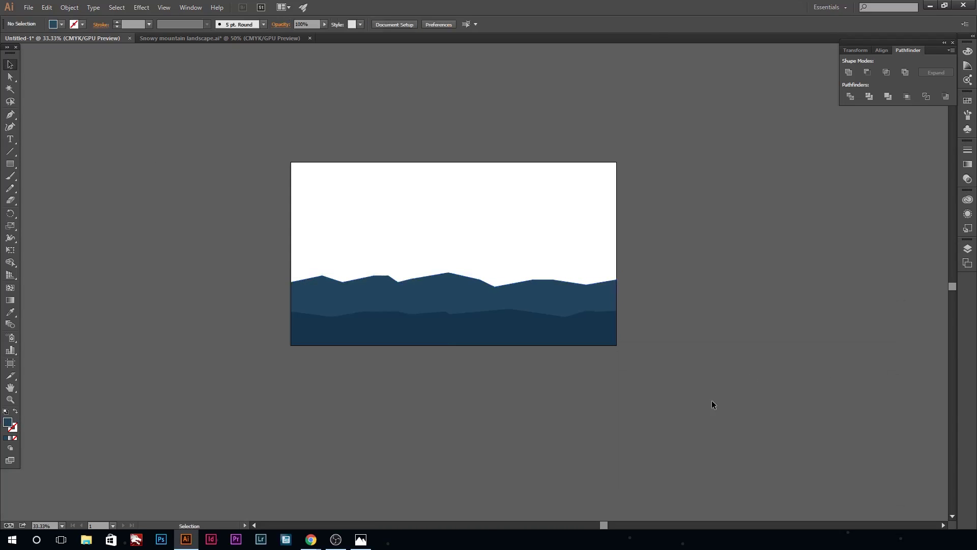
click(453, 298)
Step: Start a higher third ridge from the left edge, undoing the last stray points
key(ctrl+shift+a)
key(p)
click(291, 248)
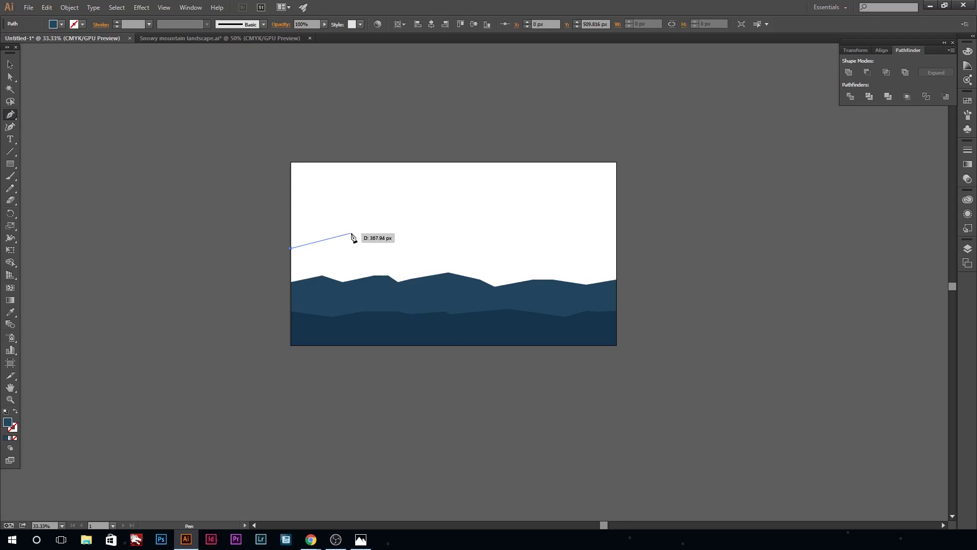
click(351, 234)
click(408, 237)
click(440, 245)
click(476, 237)
click(497, 237)
key(ctrl+z)
key(ctrl+z)
key(ctrl+z)
key(ctrl+z)
Step: Extend the third ridge to the right edge and close it at the bottom corners
click(441, 232)
click(478, 242)
click(522, 237)
click(562, 233)
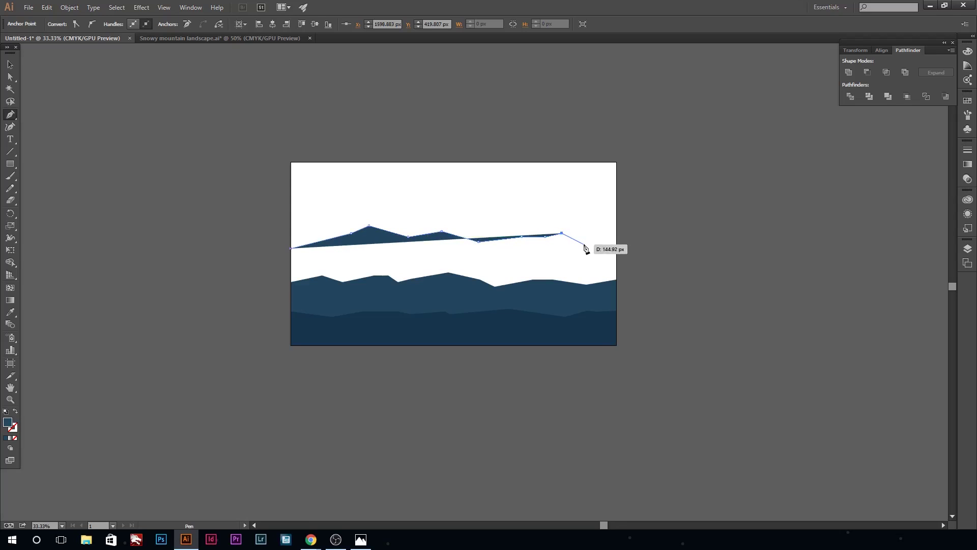
click(616, 233)
click(616, 345)
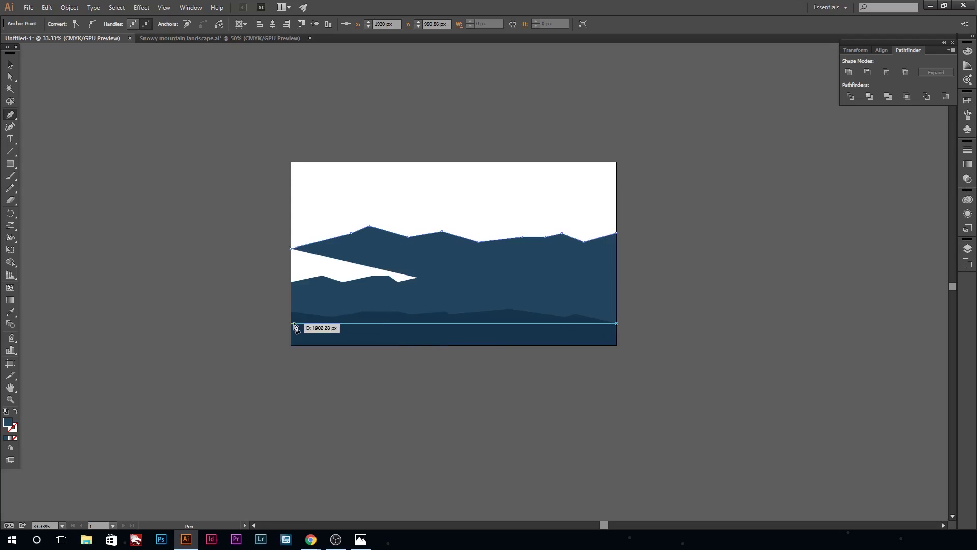
click(291, 346)
click(291, 248)
key(v)
click(133, 291)
Step: Fill the third mountain with the teal colour #335A70
click(325, 285)
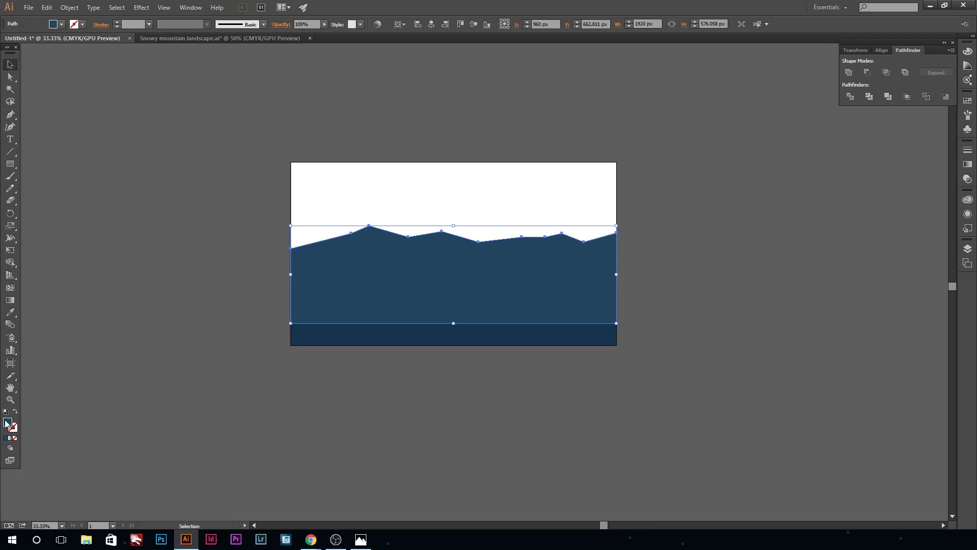
double_click(8, 422)
text(335A70)
click(860, 341)
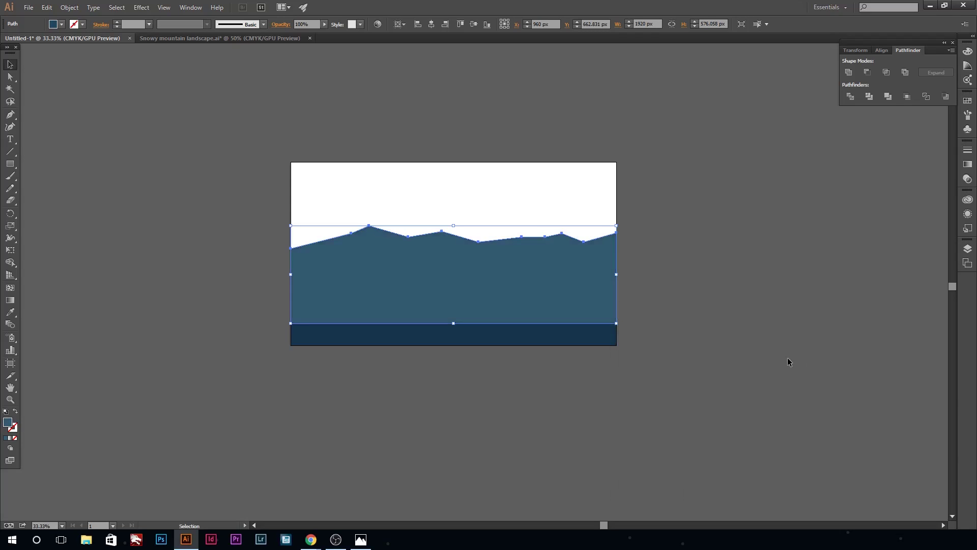
Step: Nudge the top and middle mountain layers slightly lower
drag(499, 259, 505, 261)
click(618, 286)
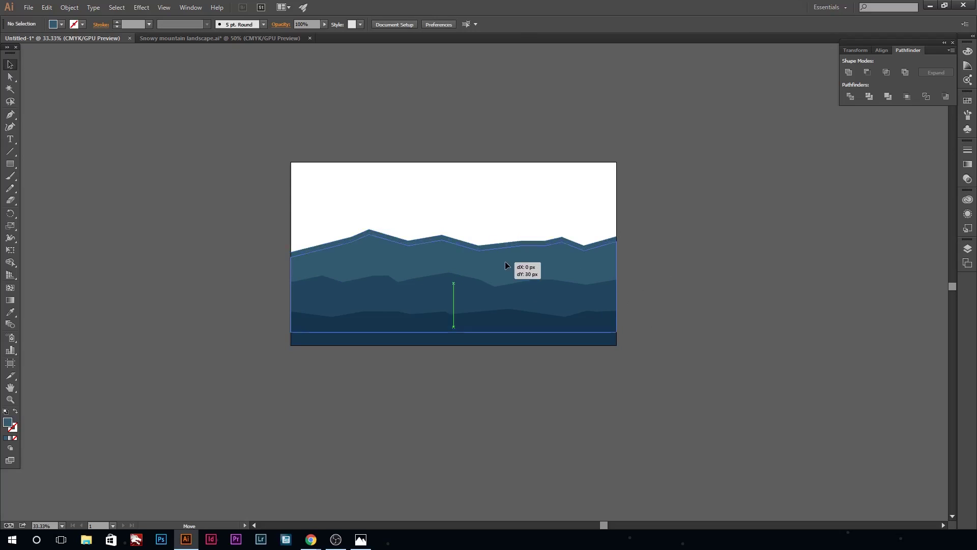
click(664, 301)
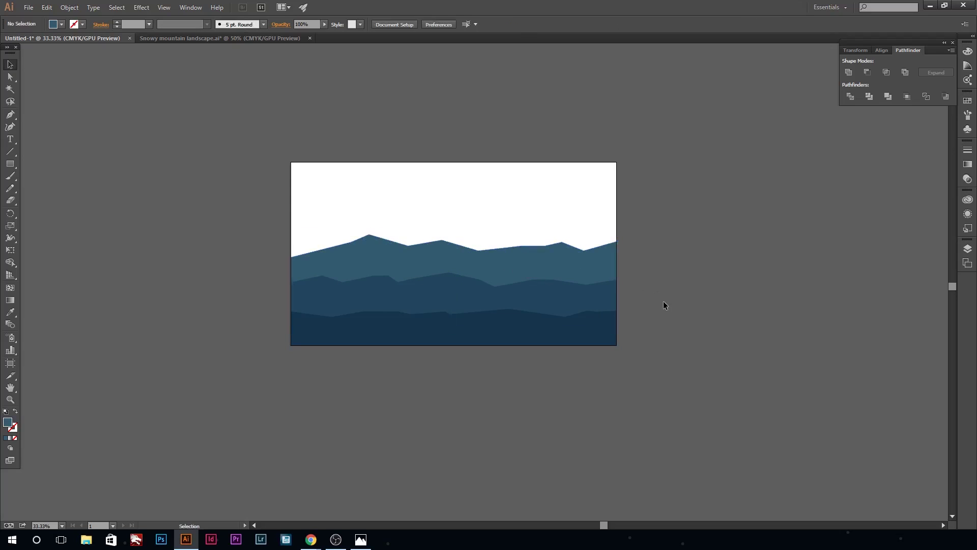
drag(448, 300, 448, 303)
click(444, 360)
Step: Lower the top mountain a bit more, then pen-draw the tallest ridge up to its central peak
drag(444, 262, 444, 264)
click(244, 203)
click(9, 114)
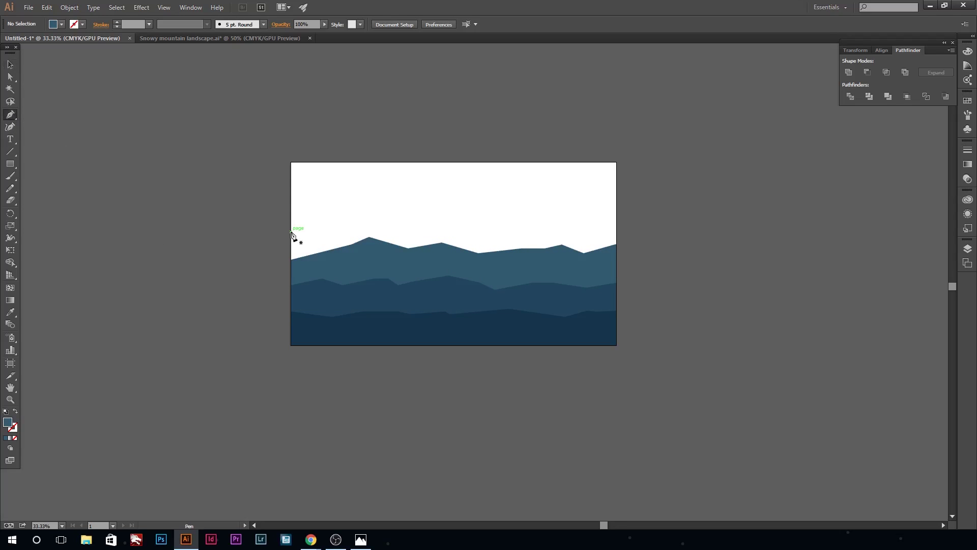
click(291, 221)
click(354, 202)
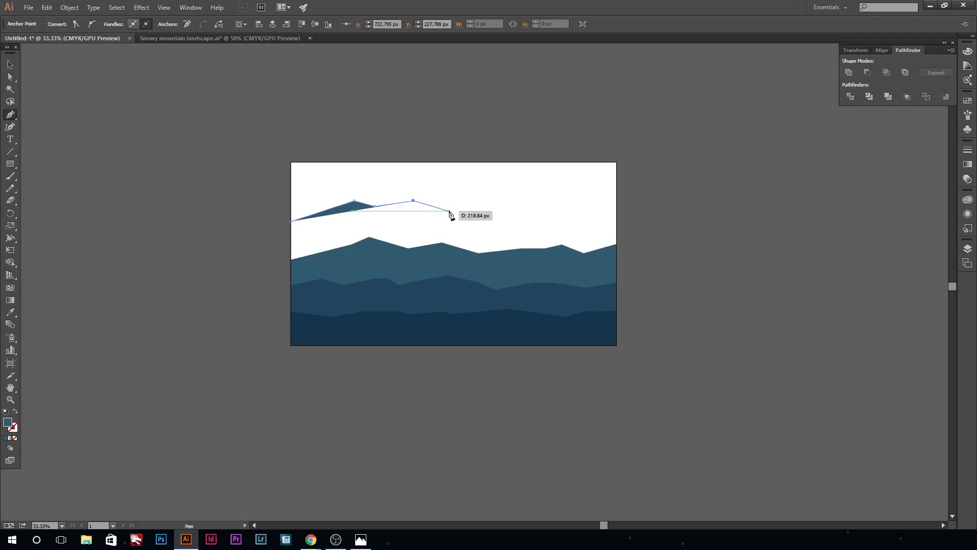
click(424, 204)
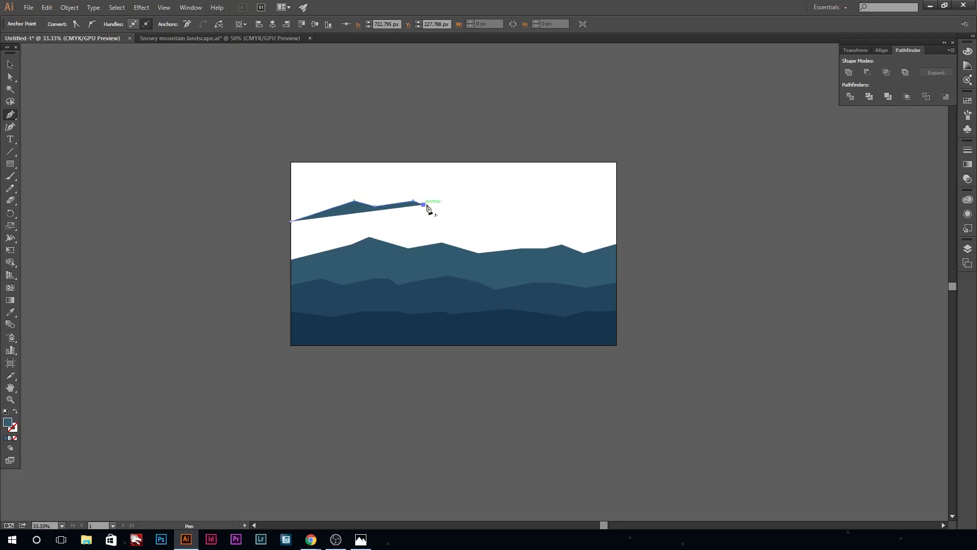
click(507, 198)
Step: Finish the tallest ridge to the right edge and close it through the bottom corners
click(539, 192)
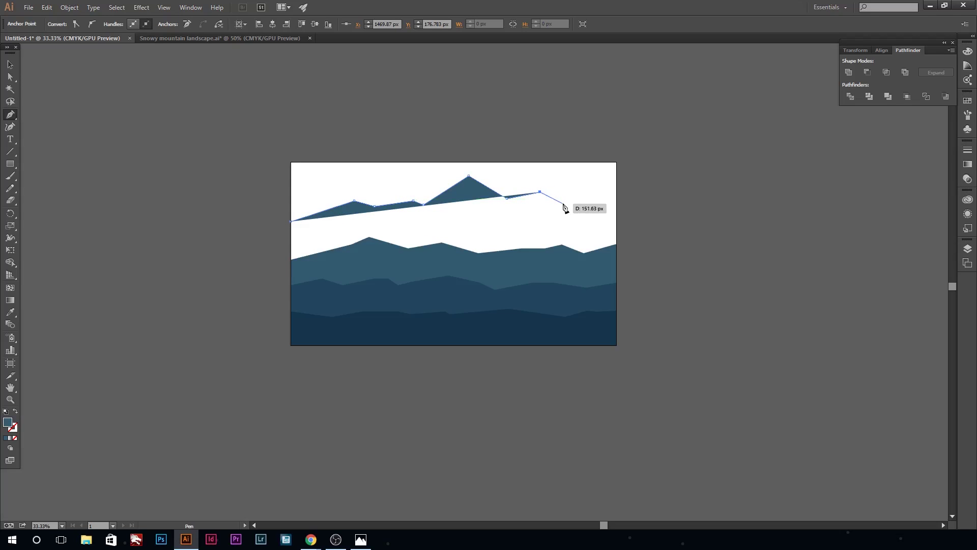
click(564, 206)
click(599, 198)
click(616, 203)
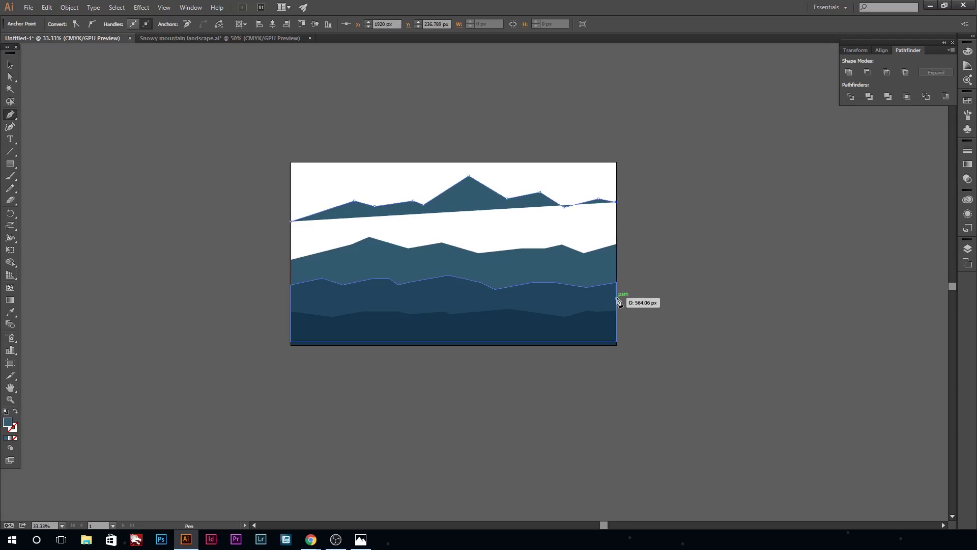
click(616, 298)
click(290, 298)
click(291, 221)
Step: Give the tallest range a pale blue-grey fill and send it behind the other ranges
click(10, 63)
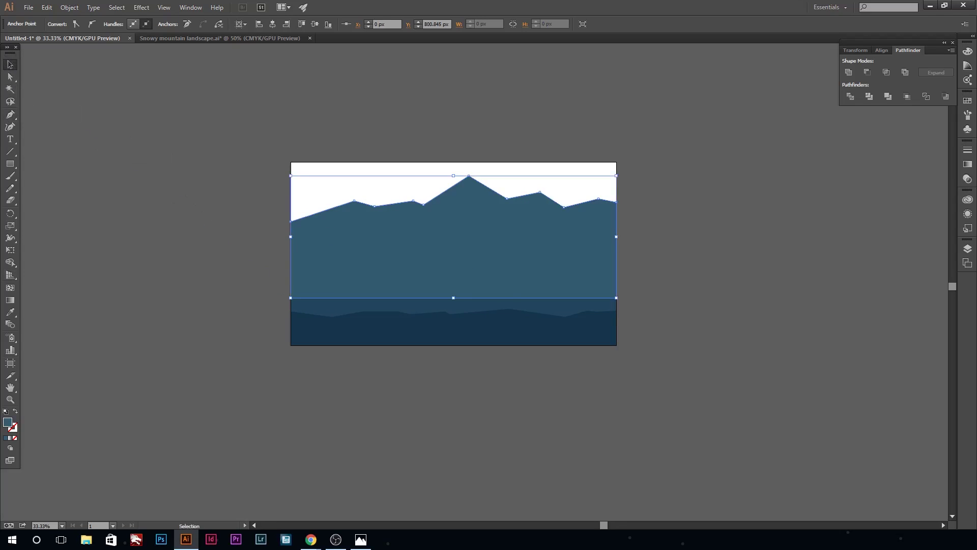
double_click(9, 423)
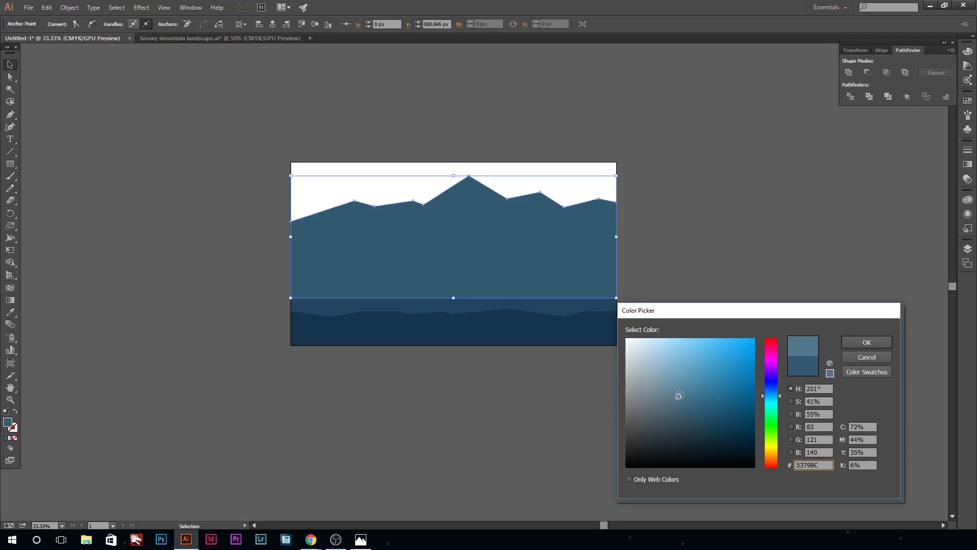
key(Return)
key(ctrl+shift+bracketleft)
click(170, 160)
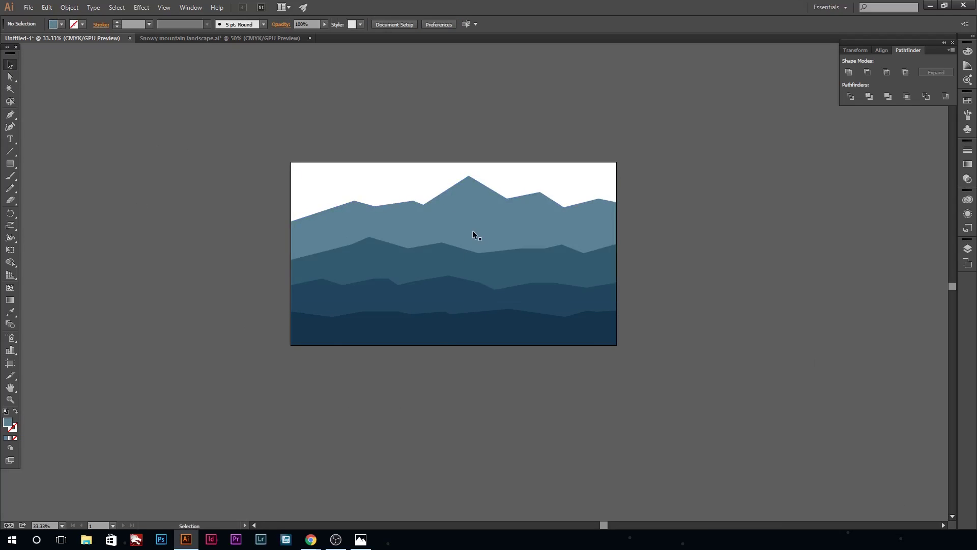
click(409, 285)
click(436, 404)
key(ctrl+equal)
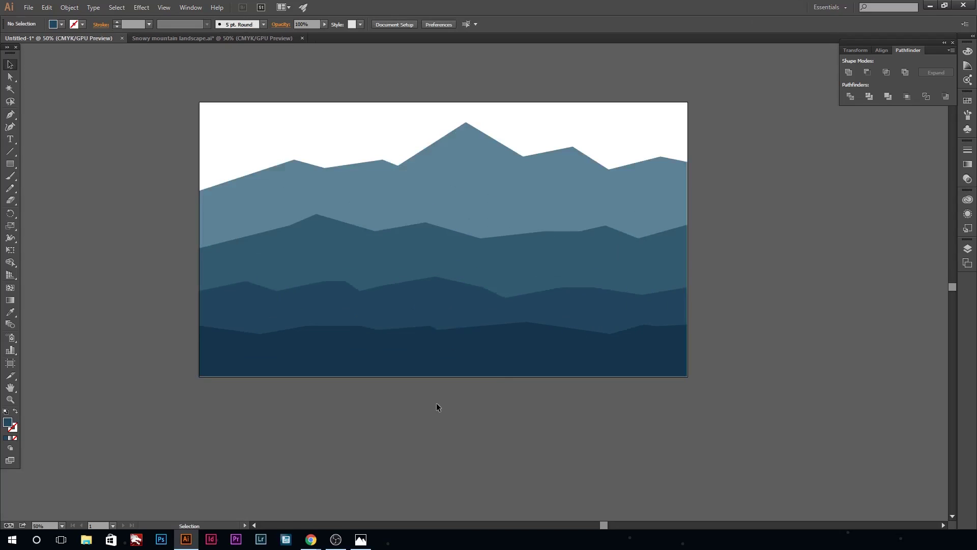
Step: Spread the mountain layers lower, shifting the light mountain slightly left and down
scroll(437, 404, up, 1)
drag(446, 294, 448, 283)
mouse_move(467, 222)
mouse_down()
mouse_move(467, 242)
mouse_move(467, 230)
mouse_up()
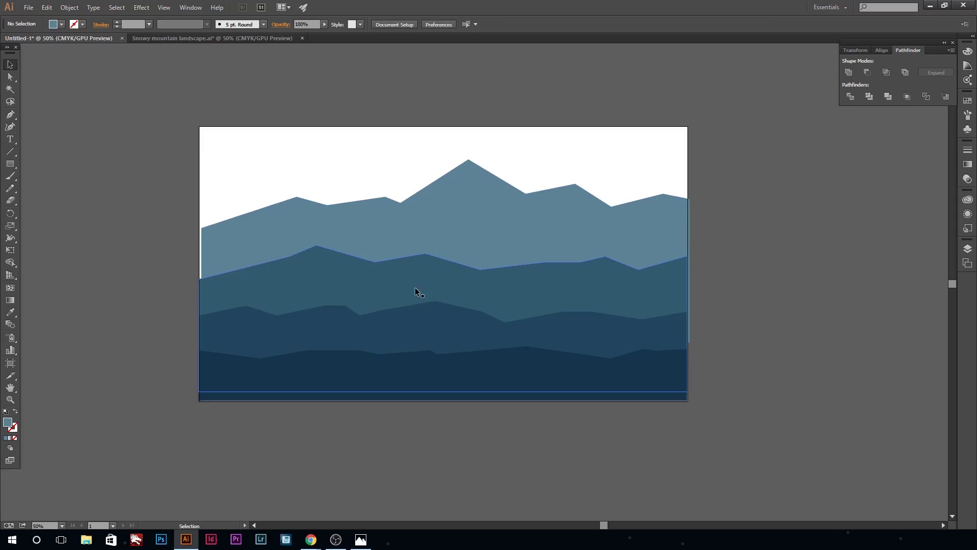
click(428, 334)
drag(427, 334, 428, 337)
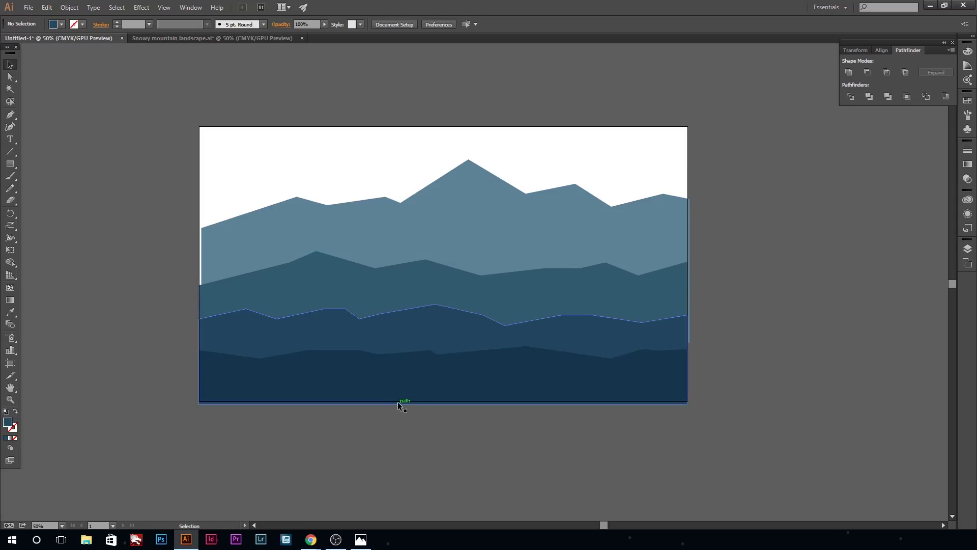
drag(441, 413, 441, 399)
click(431, 435)
key(ctrl+equal)
mouse_move(389, 218)
mouse_down()
mouse_move(374, 218)
mouse_move(386, 218)
mouse_up()
drag(474, 217, 472, 232)
key(ctrl+shift+a)
Step: Add a full-artboard sky rectangle filled pale blue #97C8DB behind the mountains
scroll(820, 329, up, 1)
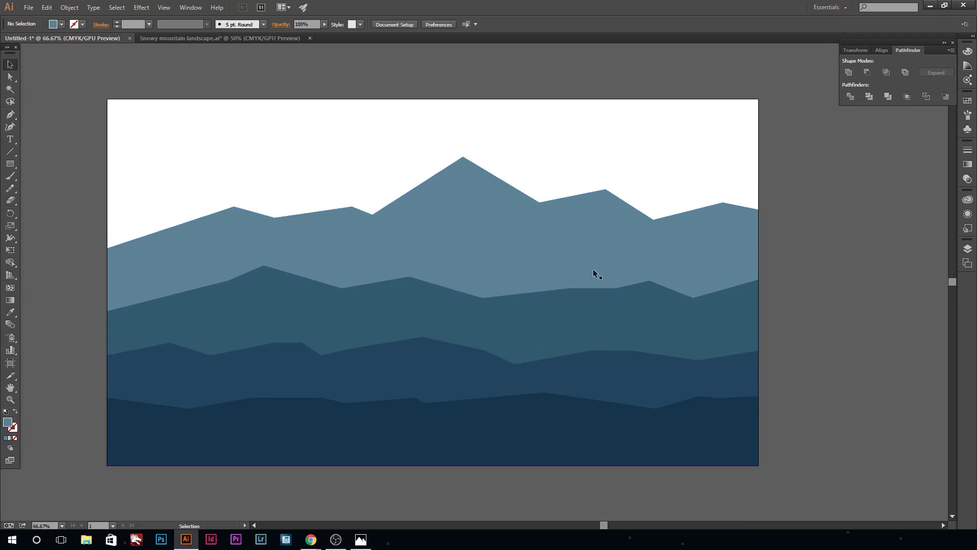
drag(107, 99, 758, 465)
double_click(8, 422)
drag(668, 370, 666, 357)
click(867, 343)
key(ctrl+shift+bracketleft)
Step: Recolour the tallest mountain to a softer, lighter teal
key(v)
click(273, 270)
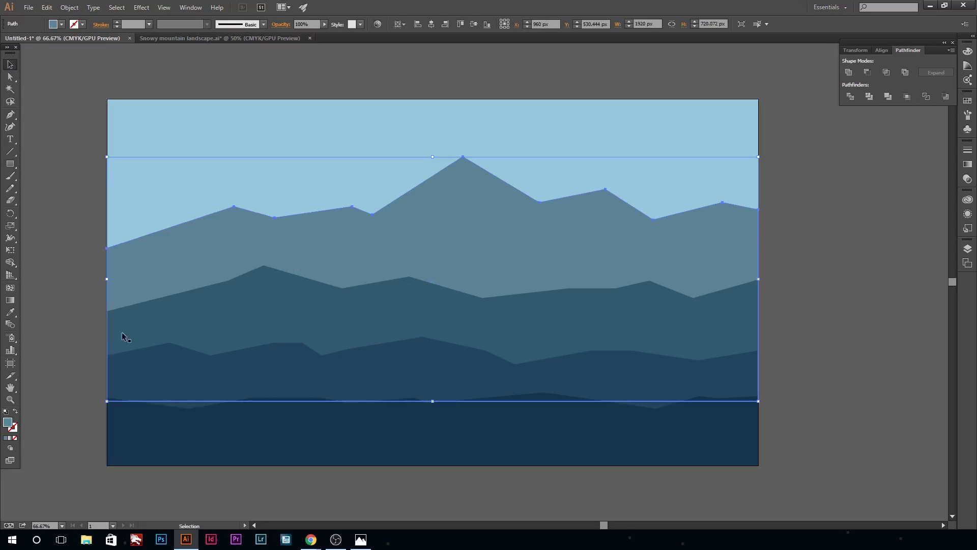
double_click(8, 422)
click(867, 342)
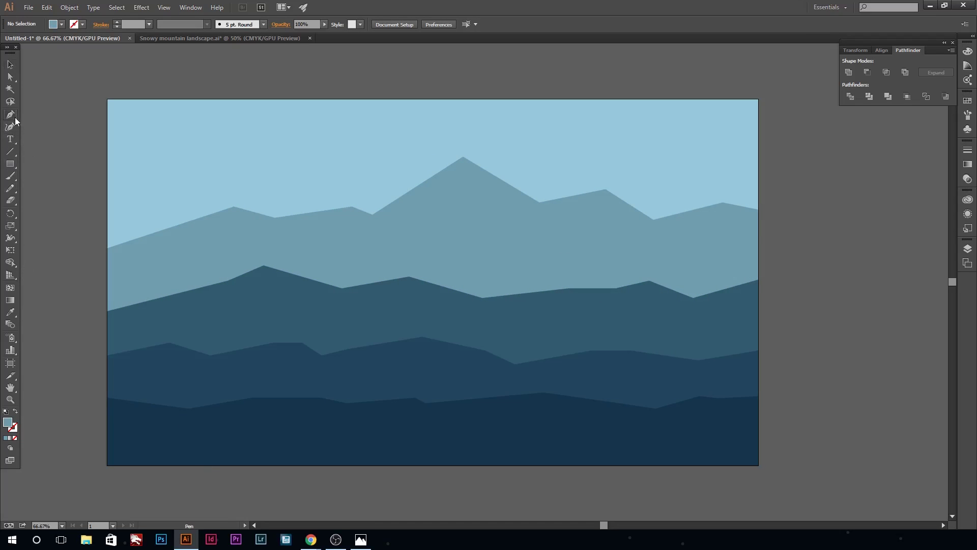
Step: Outline a snow cap on the central peak and fill it pale blue #78B2C4
drag(464, 165, 487, 178)
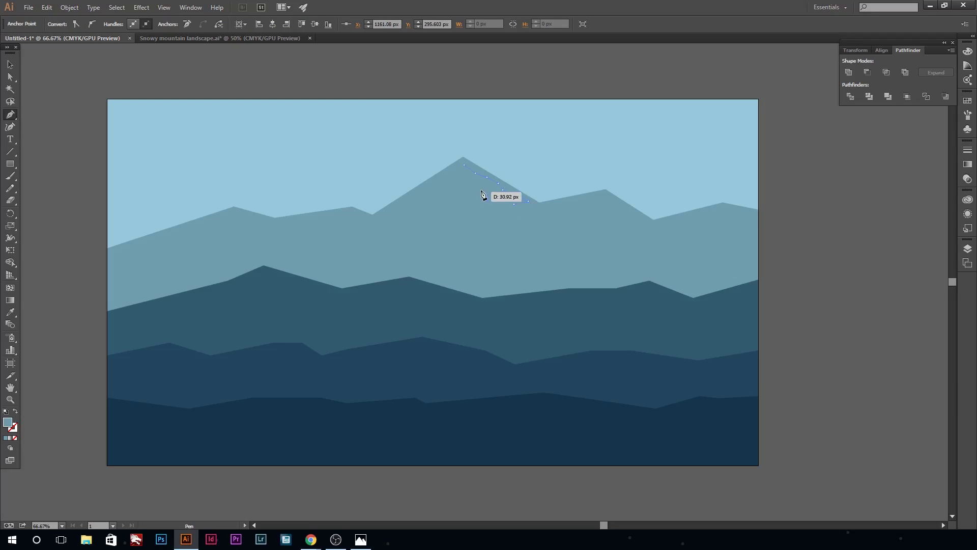
drag(465, 177, 465, 182)
double_click(8, 422)
click(676, 365)
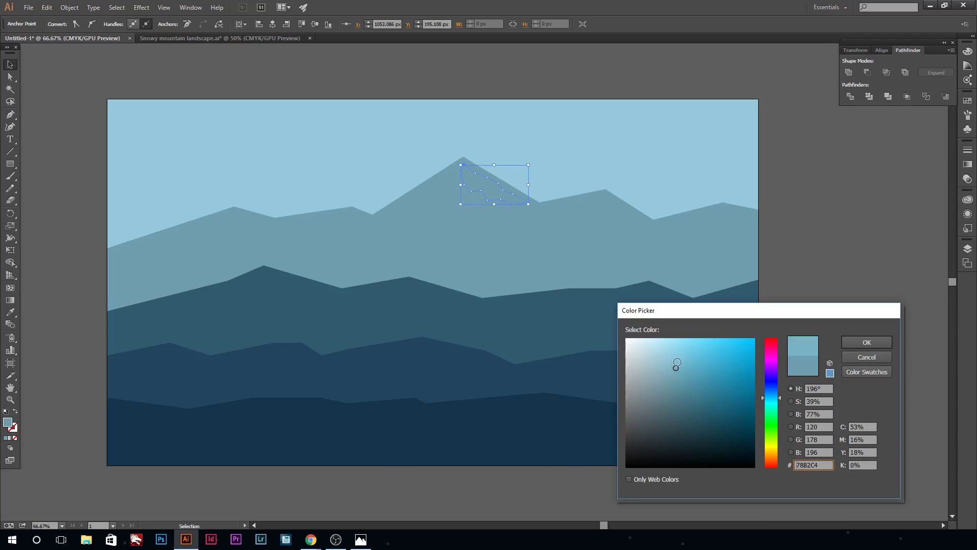
click(864, 343)
click(836, 350)
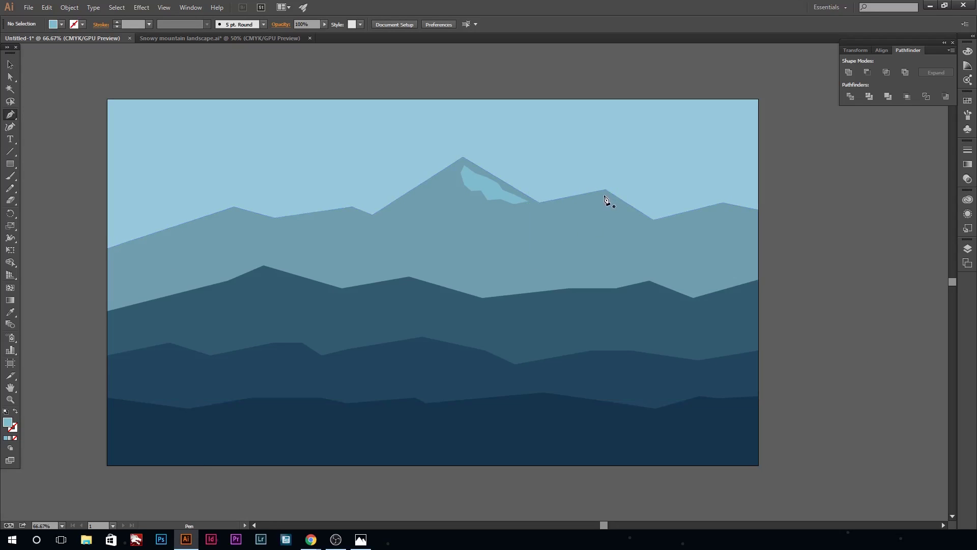
Step: Draw a curved pale blue snow cap on the right peak
drag(605, 193, 648, 222)
click(624, 225)
drag(609, 215, 602, 203)
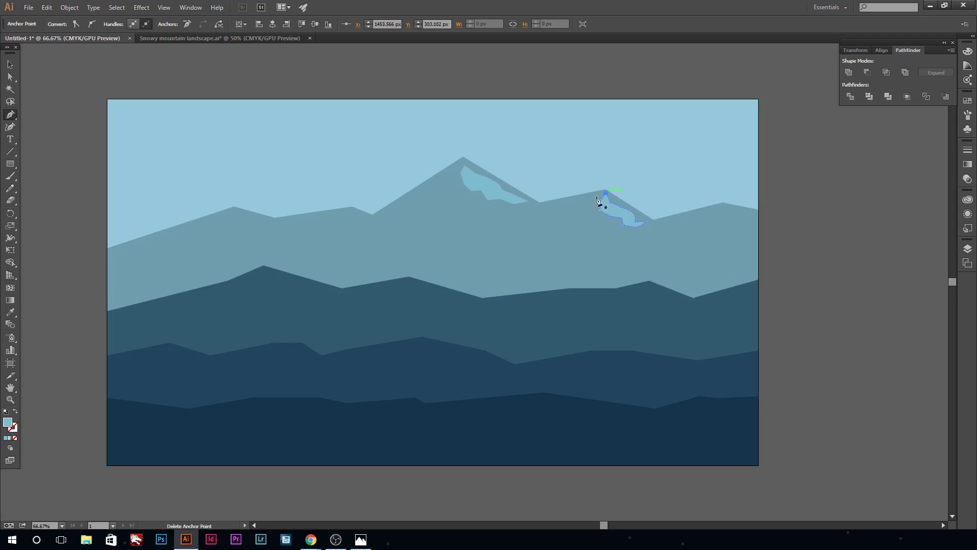
click(606, 194)
ctrl+click(34, 74)
Step: Draw a pale blue snow cap on the left peak with the Pen tool
key(p)
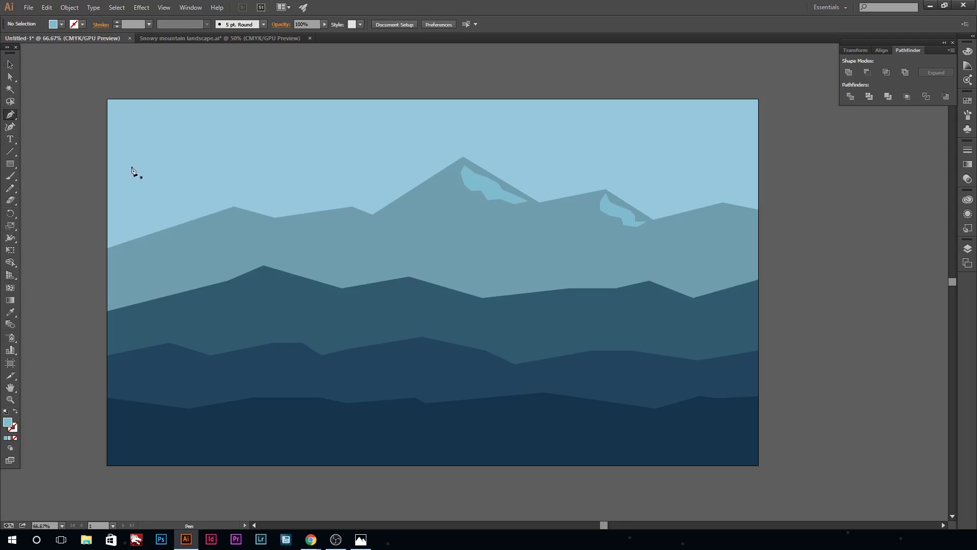
drag(234, 209, 257, 221)
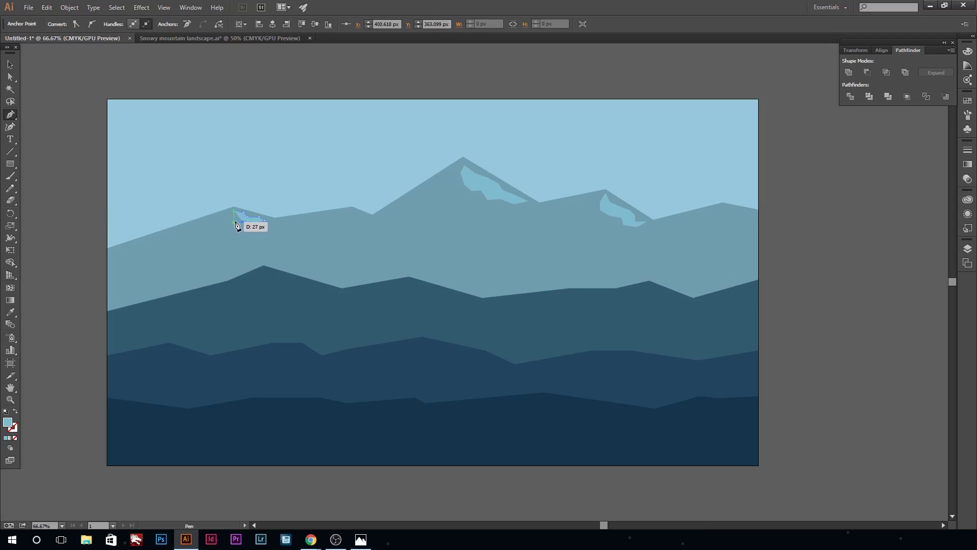
ctrl+click(47, 87)
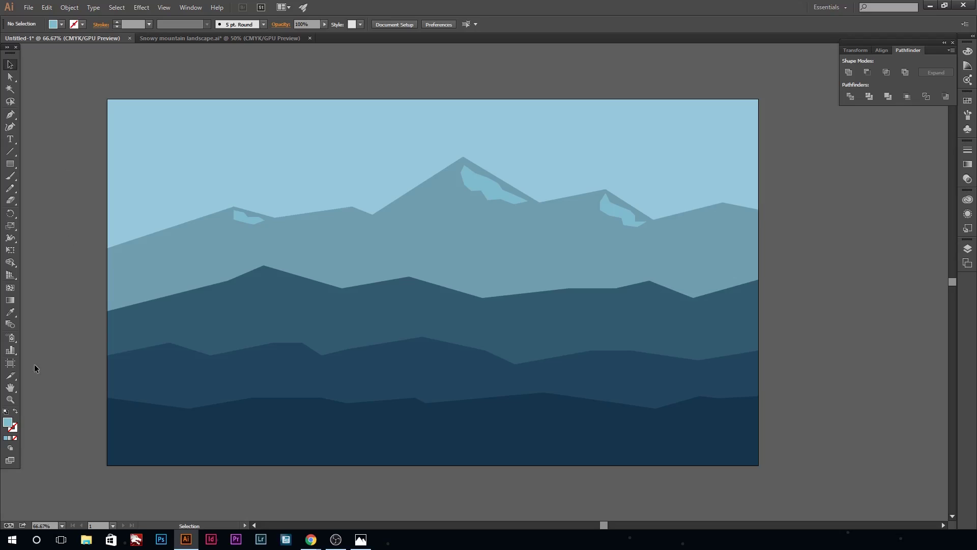
drag(10, 164, 36, 189)
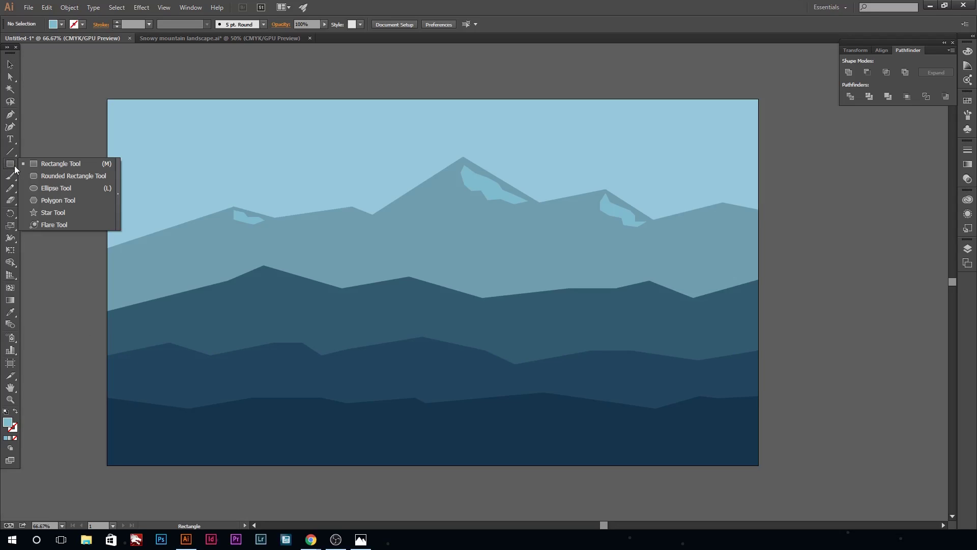
Step: Draw a pale yellow circle for the sun and move it behind the central peak
drag(246, 132, 334, 221)
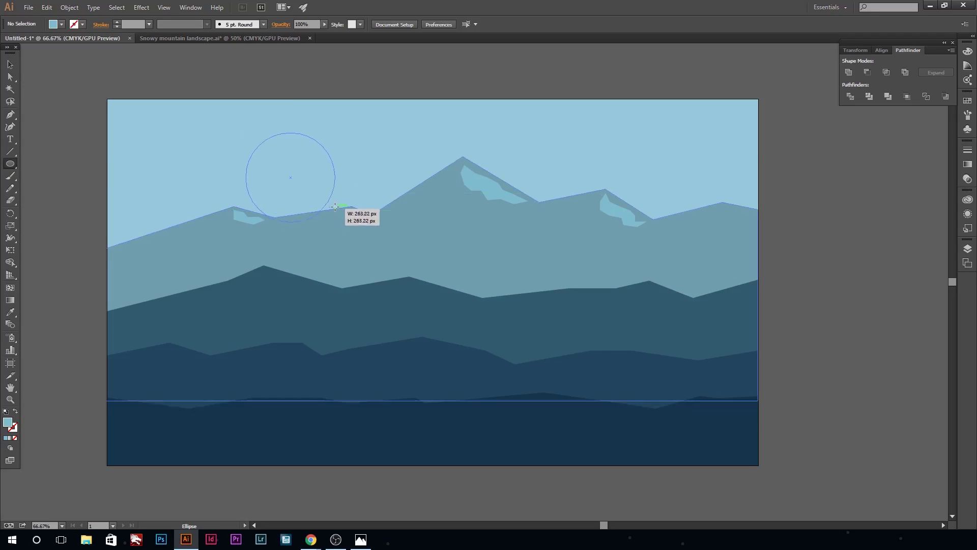
double_click(7, 422)
click(657, 342)
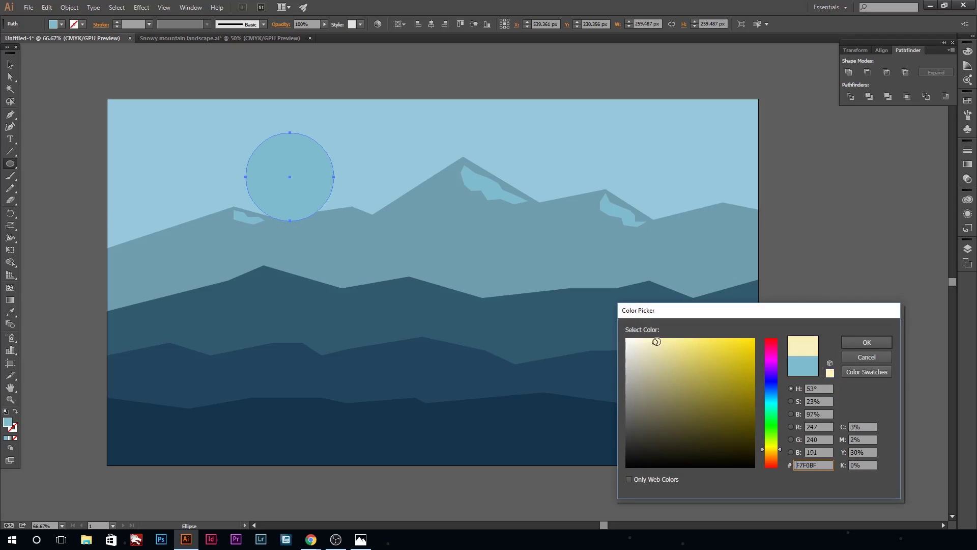
drag(775, 459, 773, 452)
click(865, 343)
key(v)
drag(296, 192, 461, 180)
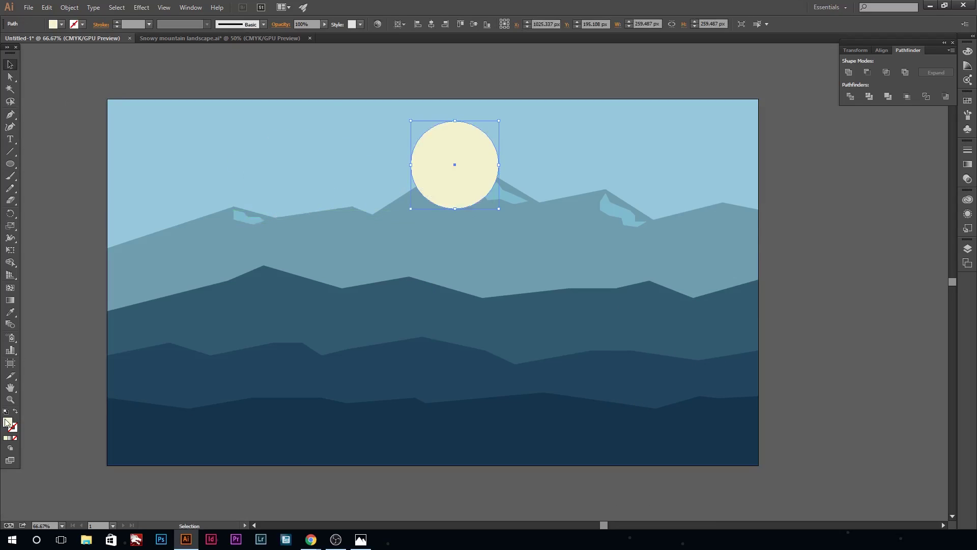
double_click(7, 421)
click(875, 345)
Step: Give the sun a soft Stylize > Outer Glow effect
click(142, 8)
click(279, 157)
click(690, 242)
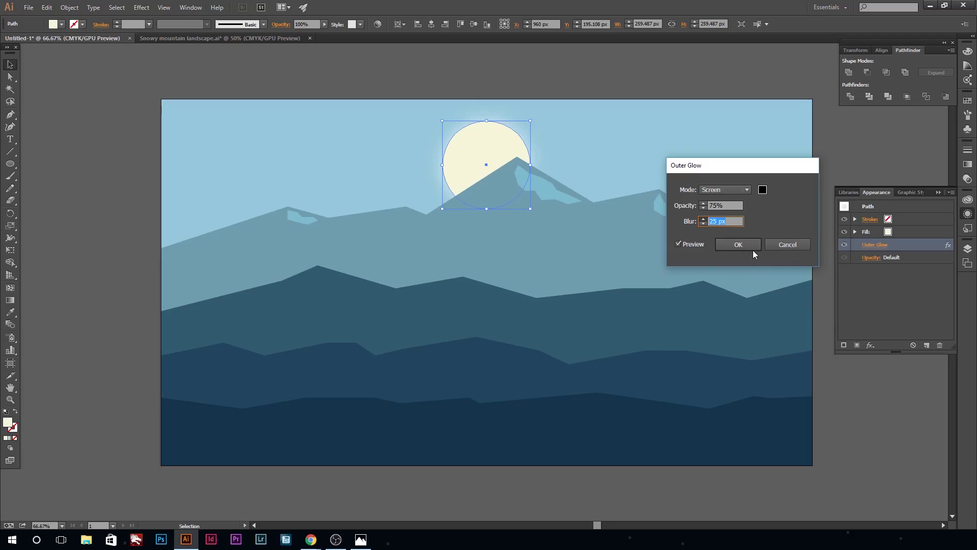
key(Return)
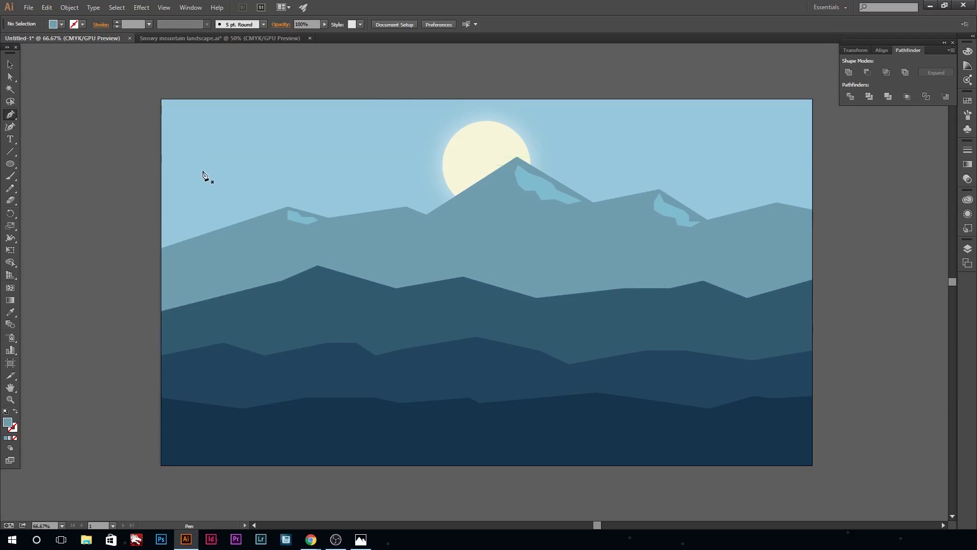
Step: Draw a thin, wispy cloud outline in the sky with the Pen tool
click(204, 162)
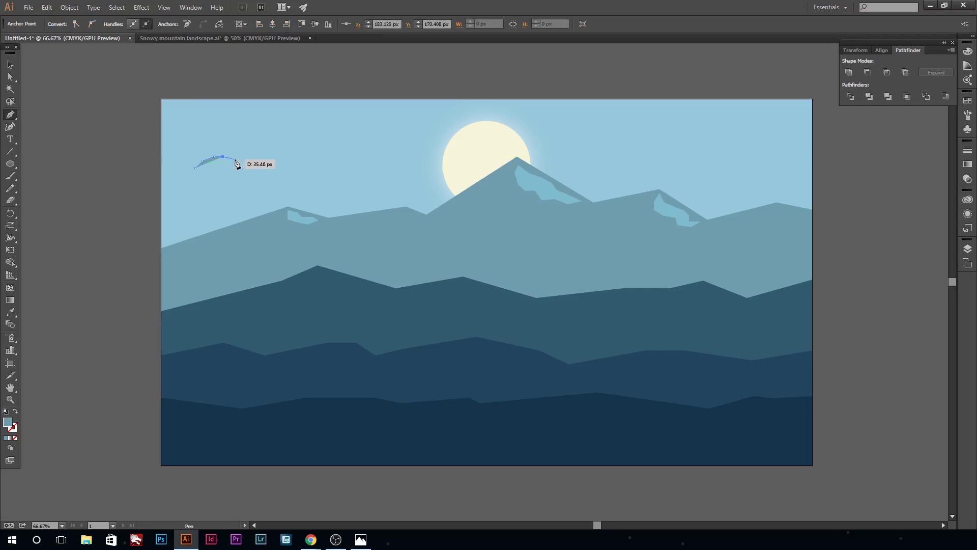
drag(248, 163, 245, 163)
drag(285, 162, 317, 166)
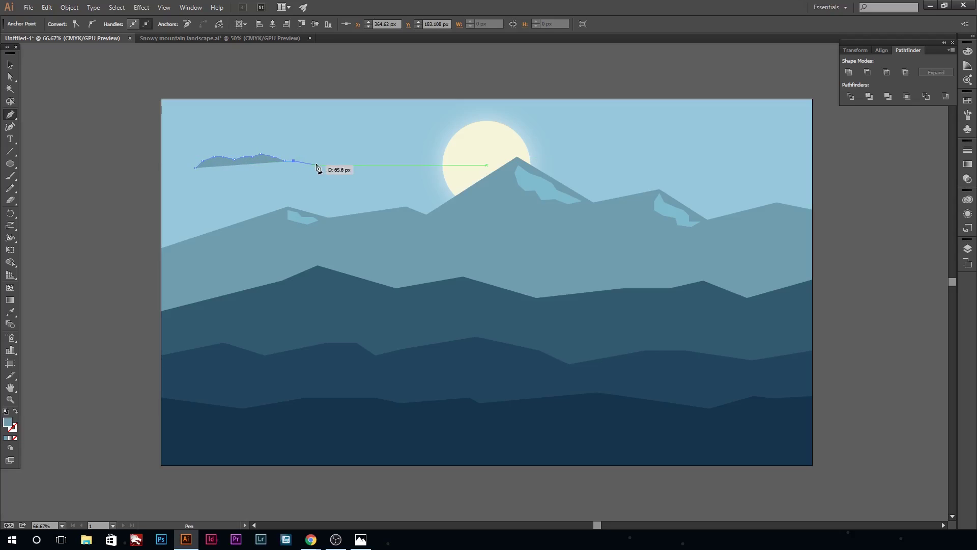
click(309, 167)
click(197, 169)
Step: Fill the cloud with a light blue colour
key(i)
click(273, 124)
double_click(8, 422)
click(663, 346)
click(867, 342)
Step: Widen the cloud, move it beside the sun and send it behind the mountain
key(v)
drag(309, 161, 348, 163)
drag(270, 167, 499, 173)
key(ctrl+[)
key(ctrl+[)
key(ctrl+[)
click(868, 299)
click(438, 173)
double_click(8, 422)
click(868, 340)
click(875, 292)
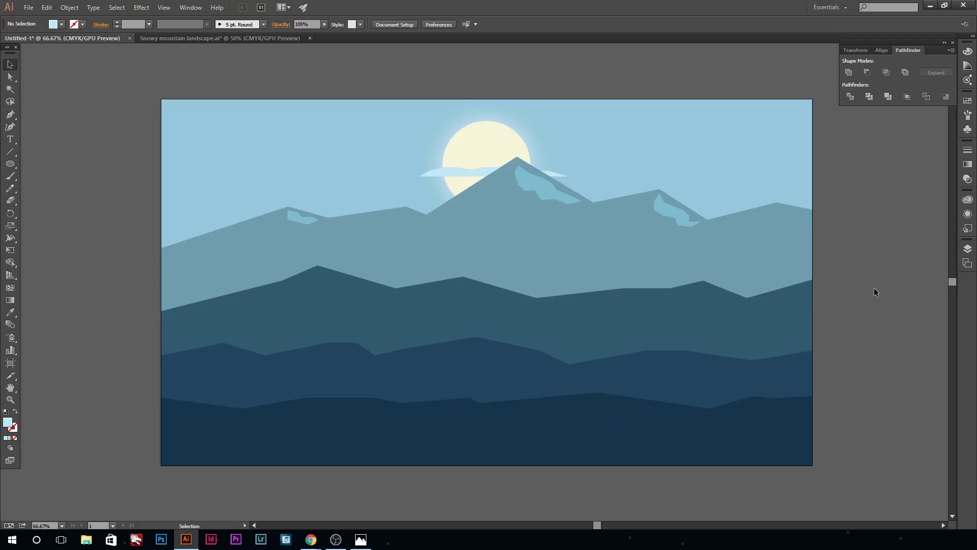
Step: Duplicate the cloud above the sun and place another cloud above the right peak
drag(494, 175, 474, 285)
mouse_move(548, 276)
mouse_down()
mouse_move(505, 275)
mouse_move(535, 147)
mouse_move(564, 141)
mouse_move(534, 153)
mouse_move(514, 278)
mouse_move(691, 187)
mouse_move(662, 193)
mouse_up()
click(558, 152)
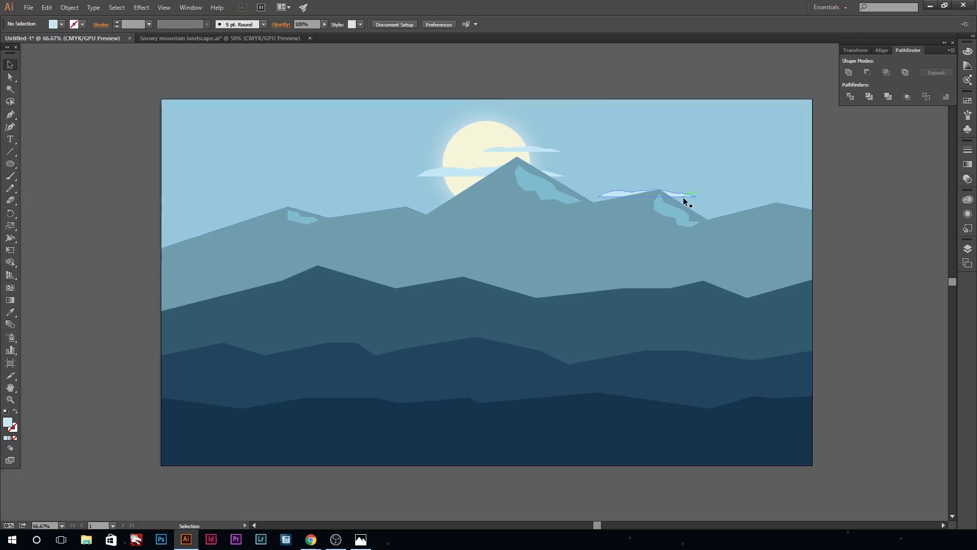
drag(695, 190, 692, 191)
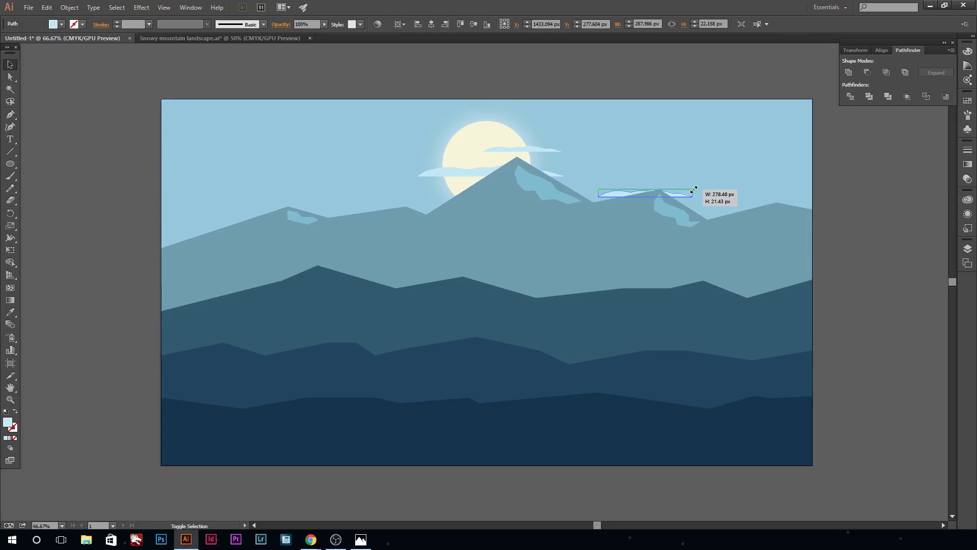
key(a)
click(621, 201)
key(v)
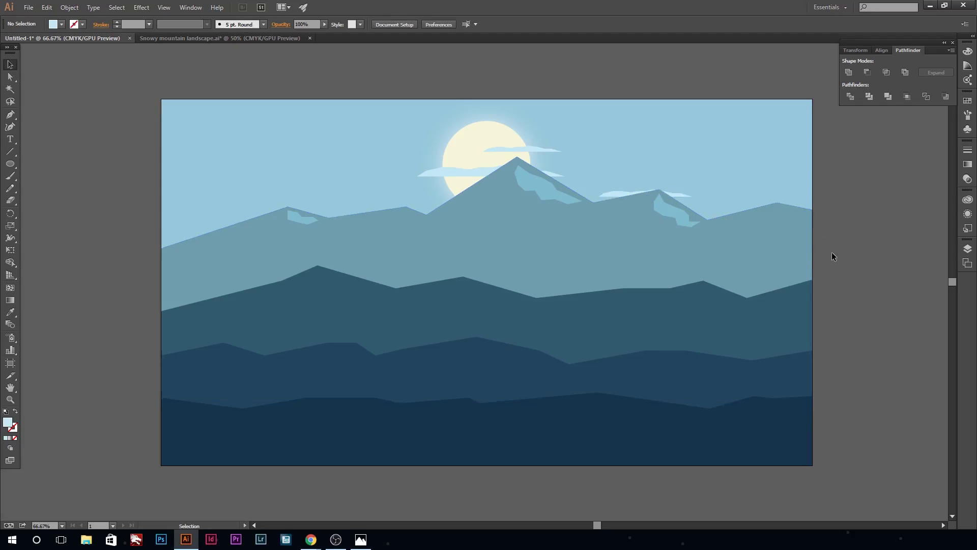
drag(667, 195, 698, 202)
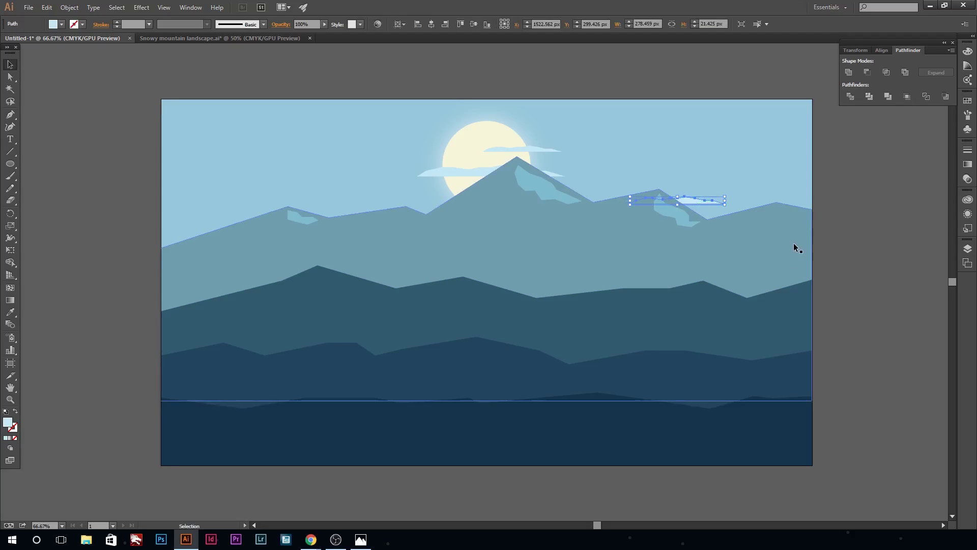
key(ctrl+shift+a)
Step: Add a cloud beside the right peak and move two more clouds above the left peak
mouse_move(683, 182)
mouse_down()
mouse_move(712, 176)
mouse_move(695, 198)
mouse_up()
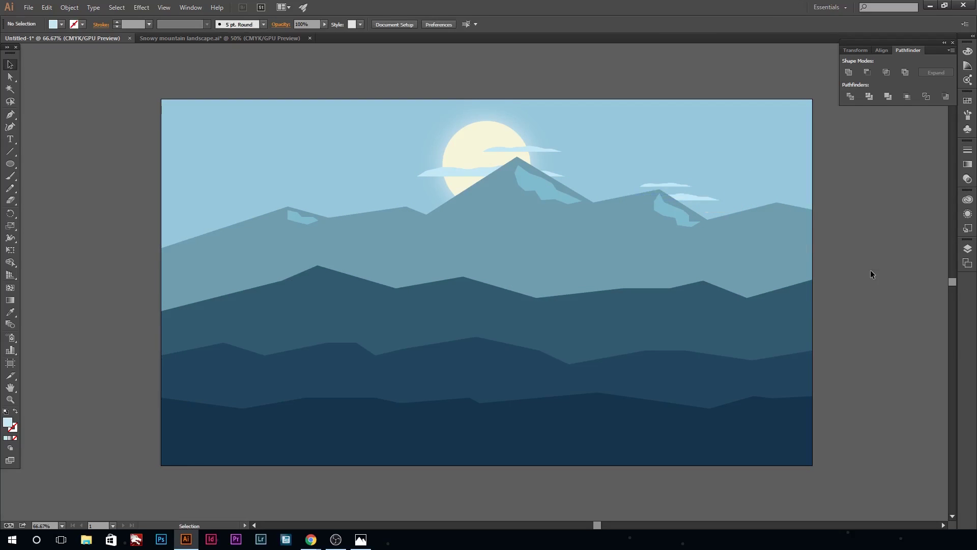
drag(451, 283, 409, 273)
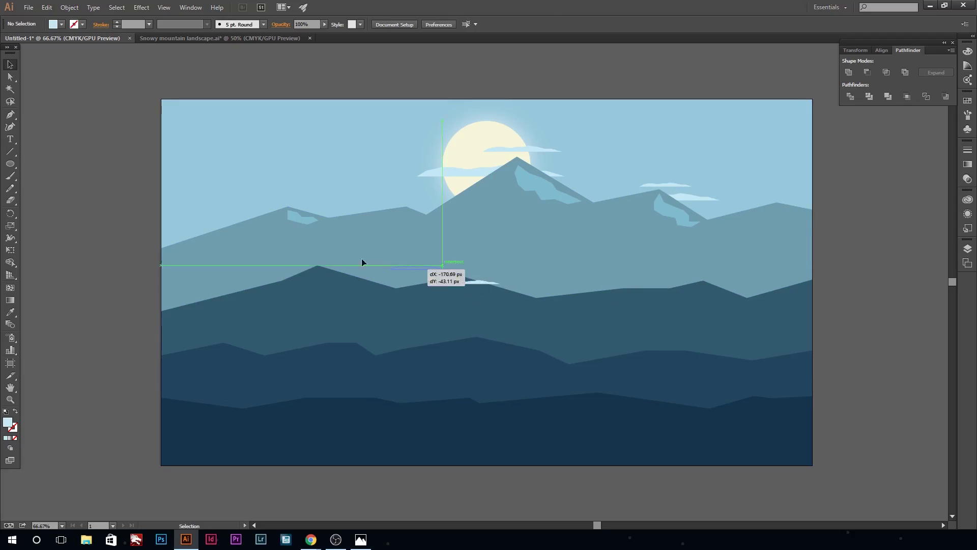
key(ctrl+plus)
scroll(322, 211, up, 1)
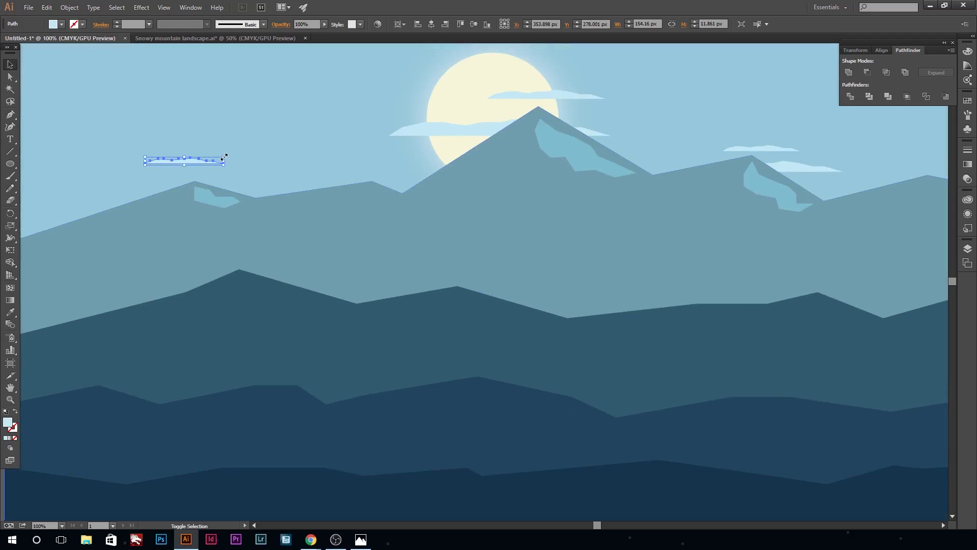
drag(210, 166, 200, 173)
drag(483, 285, 295, 243)
drag(166, 196, 167, 196)
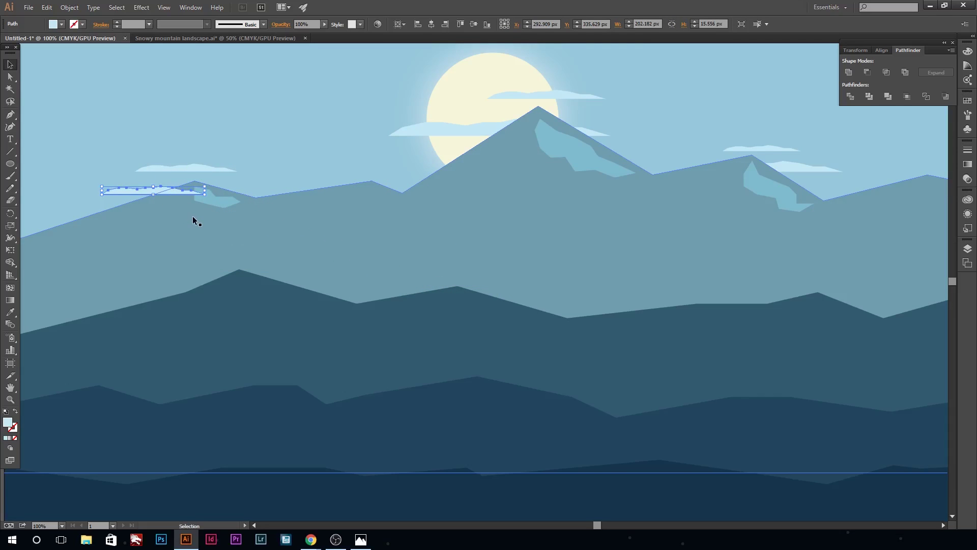
key(ctrl+minus)
click(126, 276)
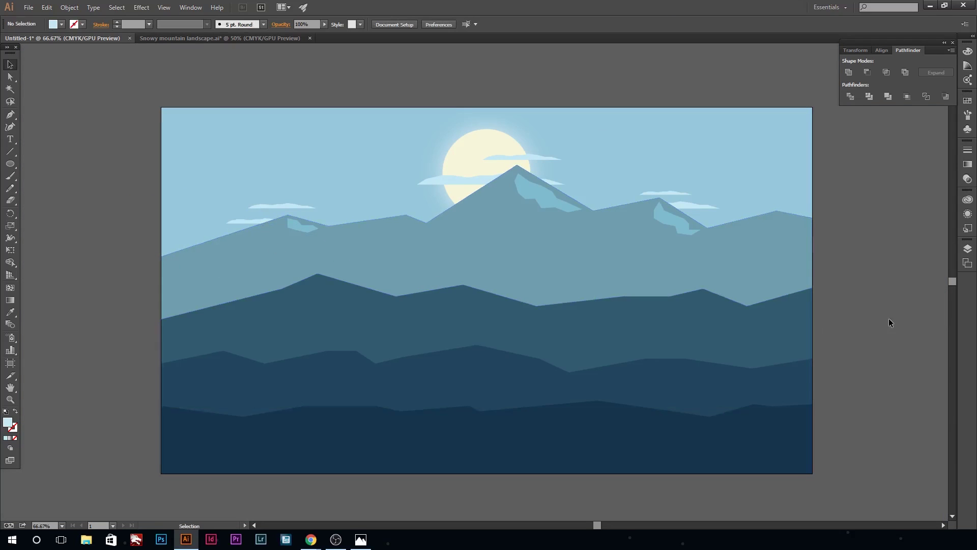
drag(596, 524, 634, 524)
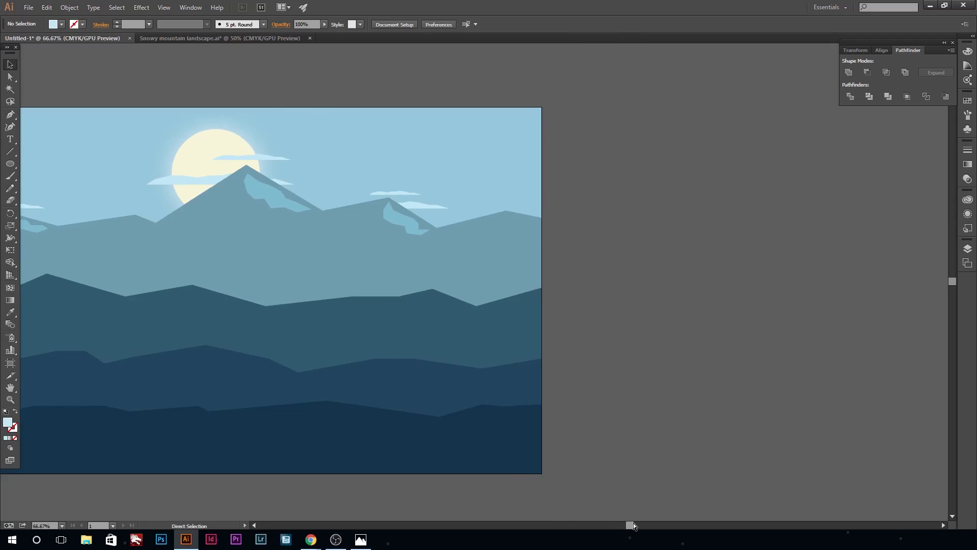
key(ctrl+plus)
Step: Draw half a pine tree beside the artboard and mirror a copy for the other half
drag(638, 341, 666, 334)
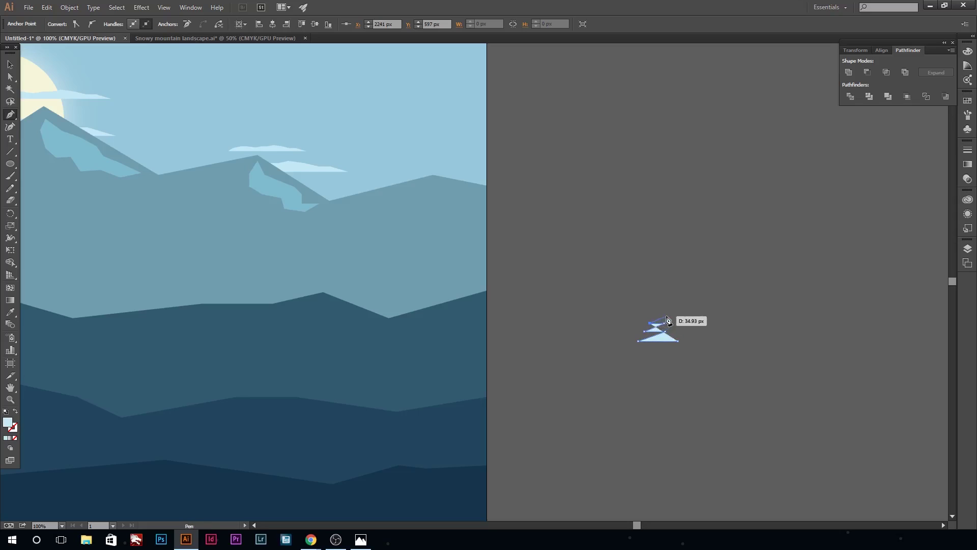
drag(657, 319, 655, 316)
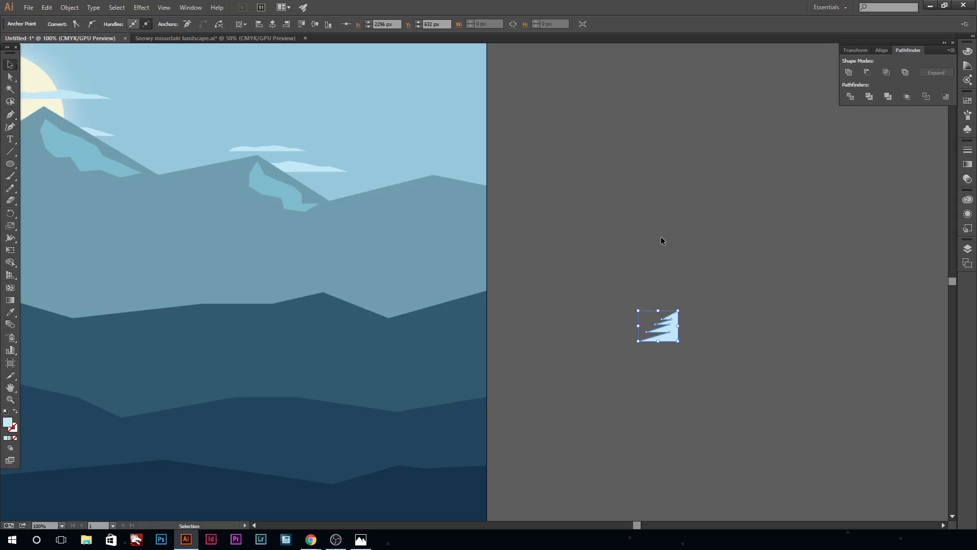
mouse_move(478, 285)
mouse_down()
mouse_move(671, 341)
mouse_move(486, 310)
mouse_move(709, 353)
mouse_up()
click(69, 7)
click(226, 56)
click(500, 317)
click(648, 398)
Step: Push the mirrored half against the left half to form one pine tree
key(ctrl+plus)
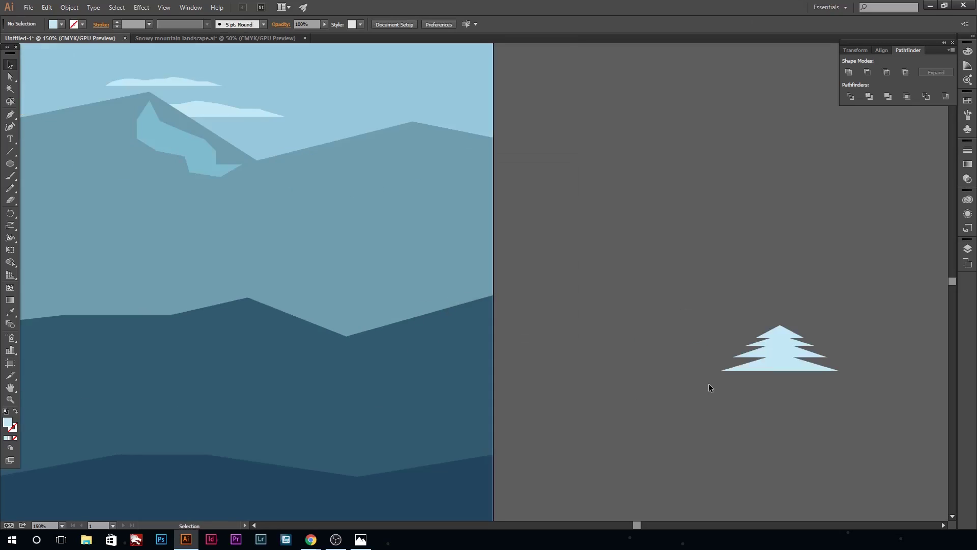
scroll(643, 527, right, 2)
scroll(643, 526, right, 2)
click(621, 356)
drag(611, 356, 603, 357)
Step: Stretch the pine taller, then narrow and shorten it to refine its proportions
shift+click(540, 356)
drag(570, 325, 570, 279)
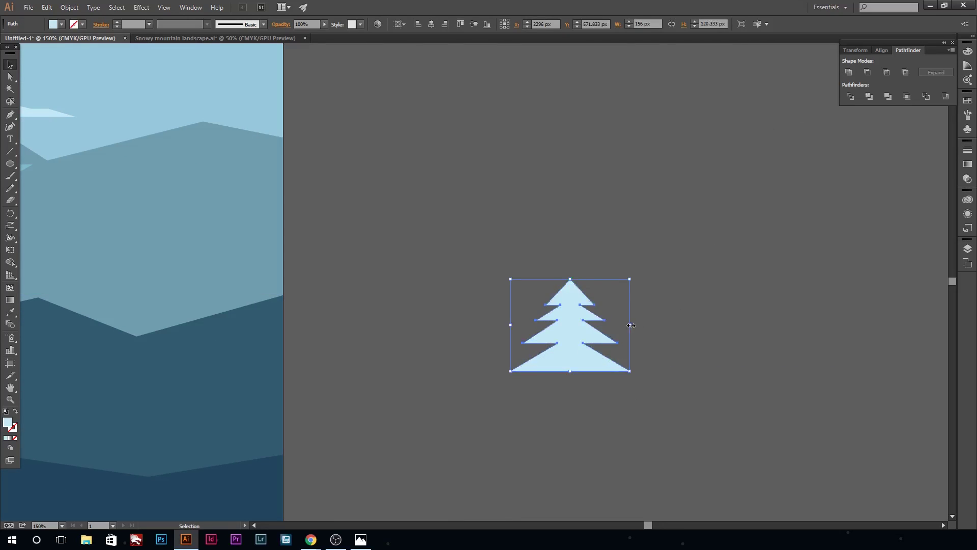
drag(601, 321, 602, 320)
click(637, 381)
click(556, 346)
drag(556, 279, 556, 288)
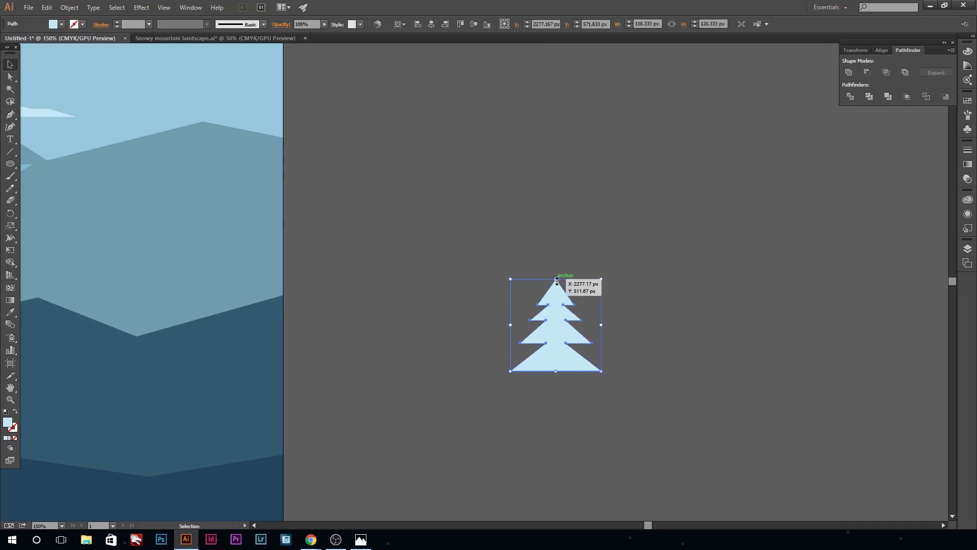
click(674, 331)
click(594, 341)
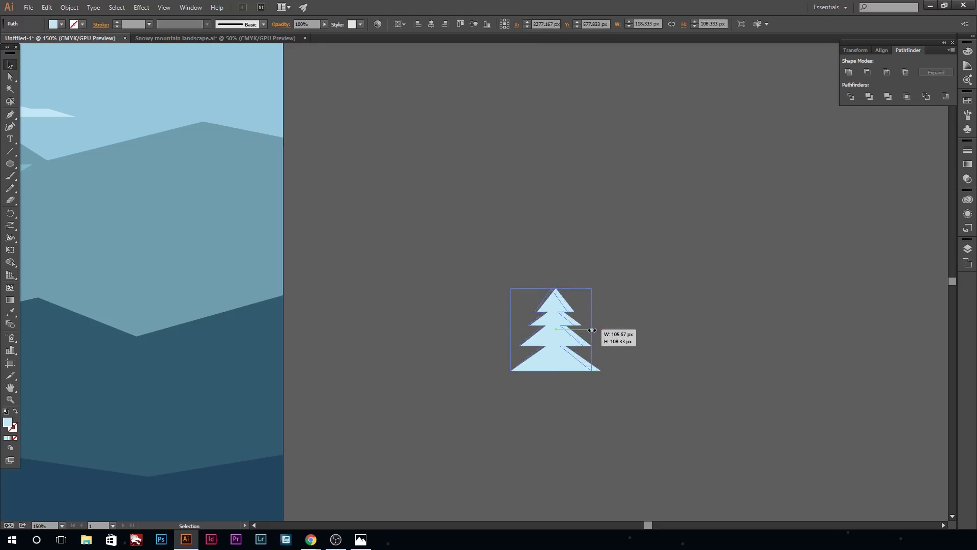
drag(592, 330, 592, 330)
Step: Add a trunk rectangle under the tree and merge both with Pathfinder Unite
drag(11, 163, 39, 160)
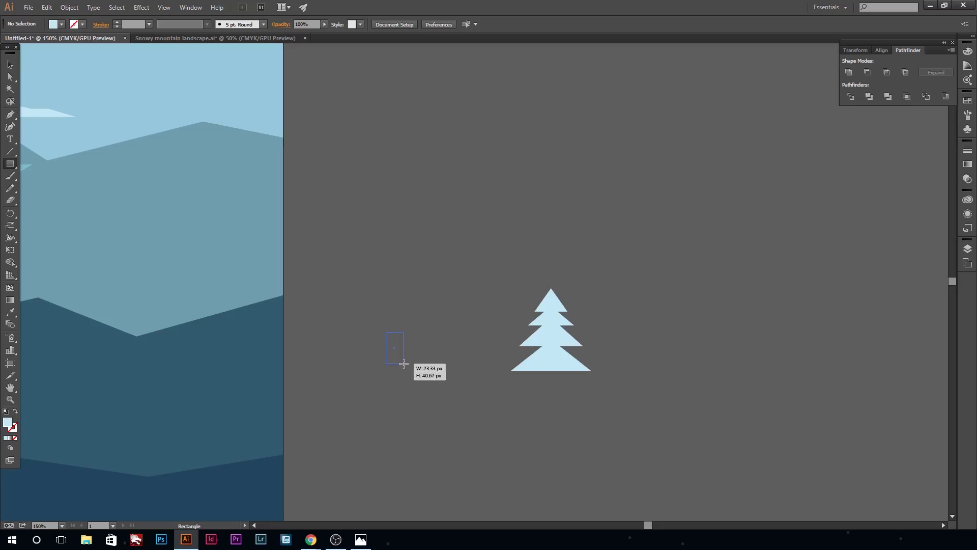
key(v)
drag(399, 356, 469, 365)
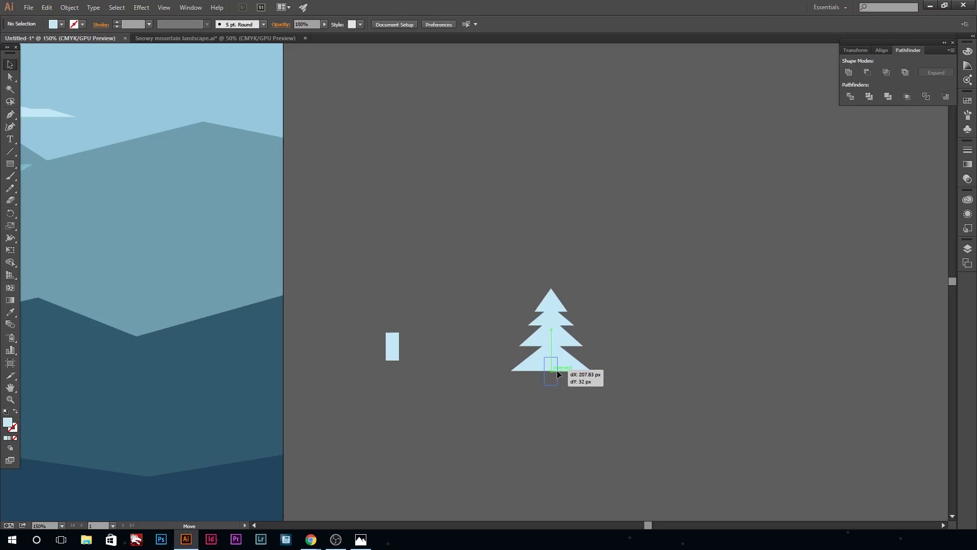
click(560, 344)
click(849, 72)
Step: Colour the merged tree with the darkest mountain's blue using the Eyedropper
key(i)
click(275, 481)
key(v)
click(380, 237)
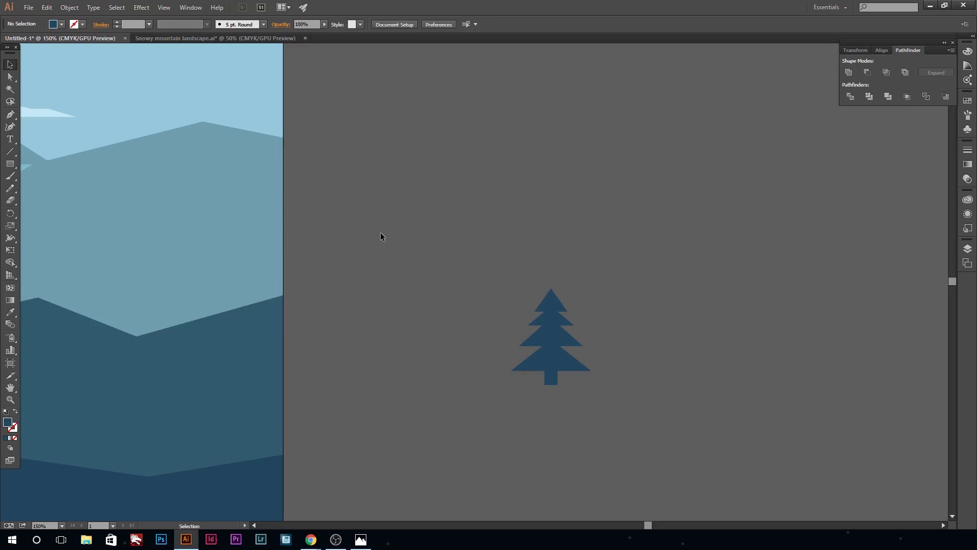
key(ctrl+minus)
key(ctrl+minus)
drag(647, 525, 603, 524)
Step: Alt-drag a copy of the tree onto the lower-left landscape, resize it, then delete it
mouse_move(850, 302)
mouse_down()
mouse_move(192, 402)
mouse_move(110, 366)
mouse_move(121, 366)
mouse_up()
key(i)
key(v)
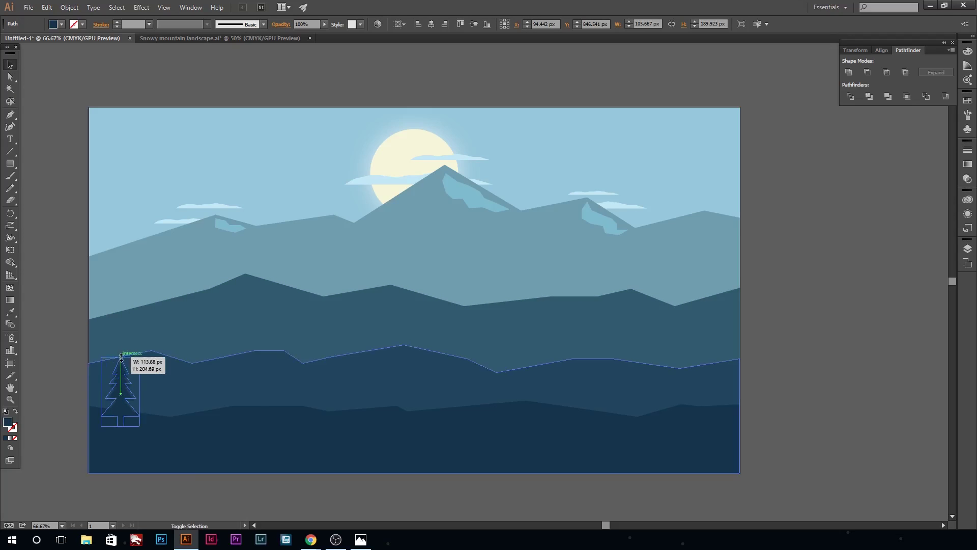
drag(121, 358, 122, 349)
click(52, 442)
click(129, 403)
drag(144, 388, 154, 388)
click(119, 503)
click(126, 402)
key(Delete)
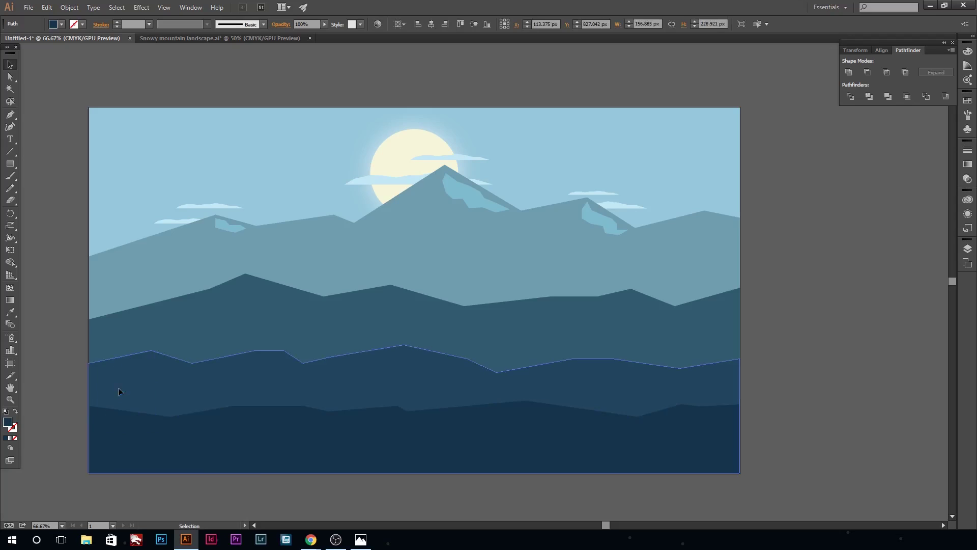
scroll(29, 158, right, 5)
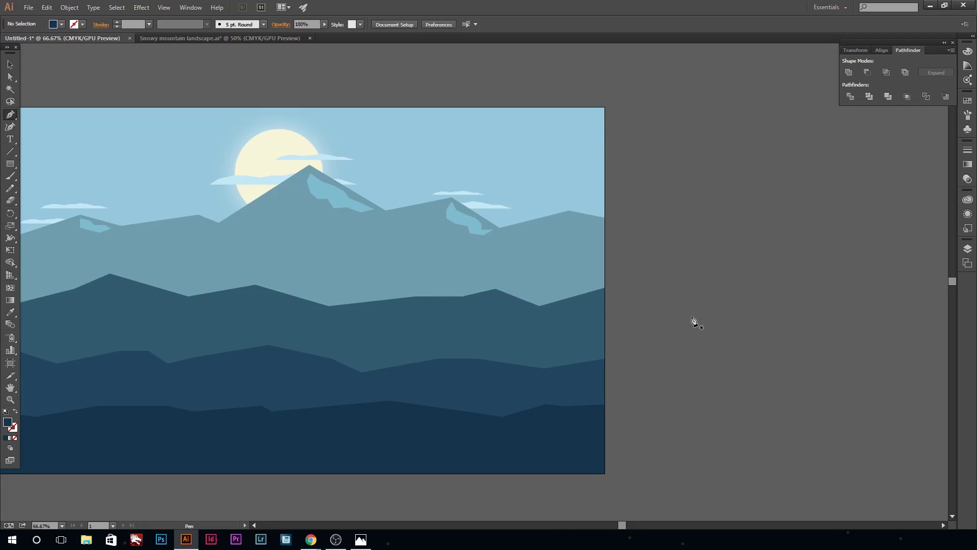
Step: Outline half of a new pine tree and place a copy beside it
click(719, 319)
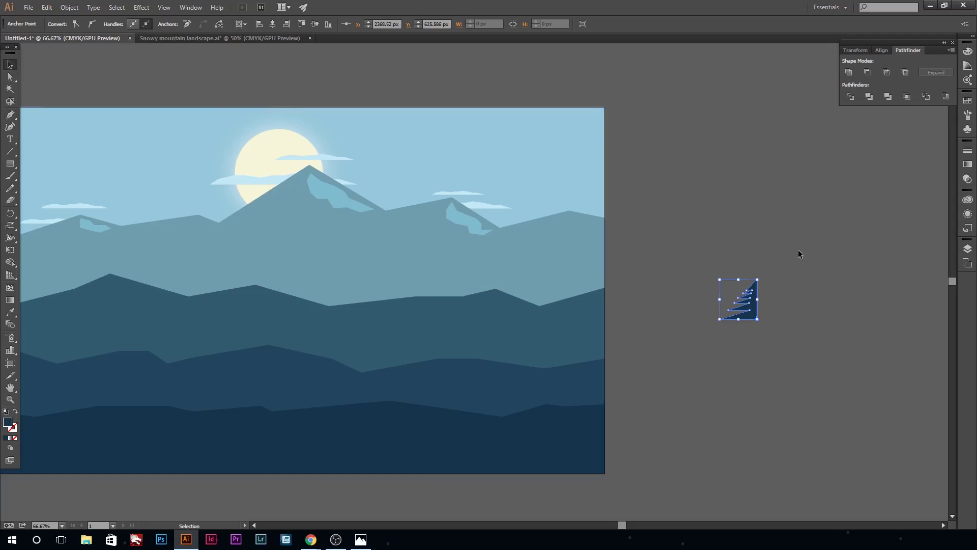
key(ctrl+1)
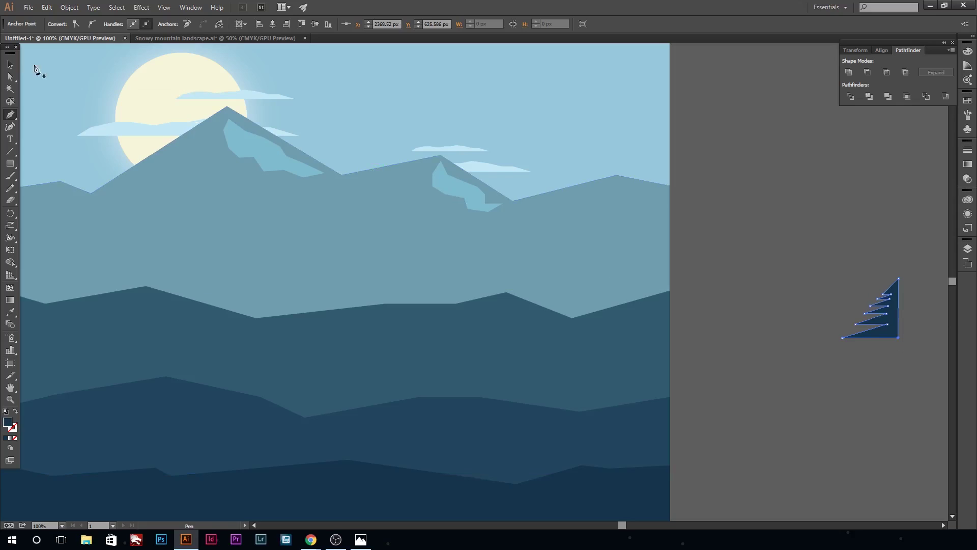
key(v)
drag(899, 345, 830, 332)
key(ctrl+c)
key(ctrl+v)
mouse_move(494, 296)
mouse_down()
mouse_move(819, 334)
mouse_move(865, 309)
mouse_up()
Step: Reflect the copied half vertically and try butting it against the left half
click(69, 7)
click(219, 56)
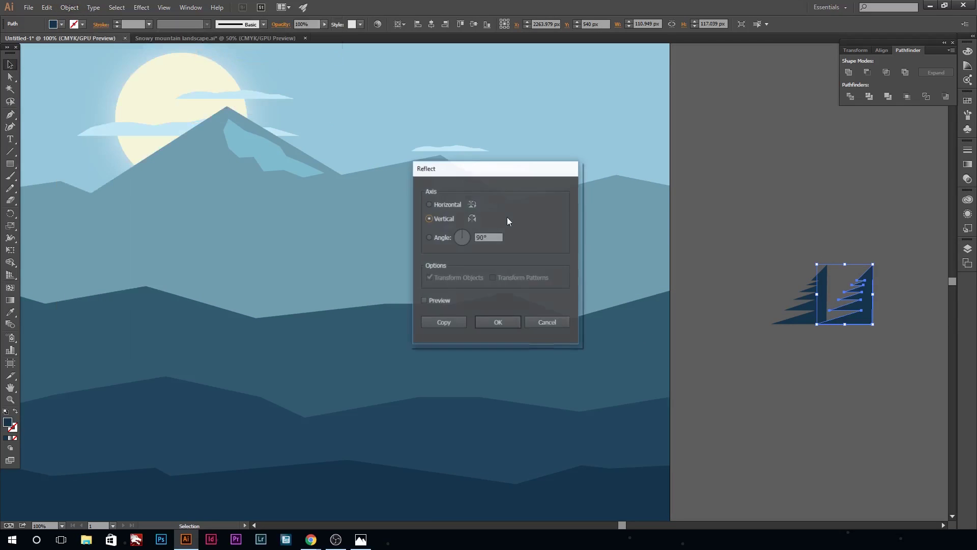
click(497, 313)
drag(832, 312, 830, 311)
key(Delete)
click(829, 309)
key(ctrl+z)
key(ctrl+z)
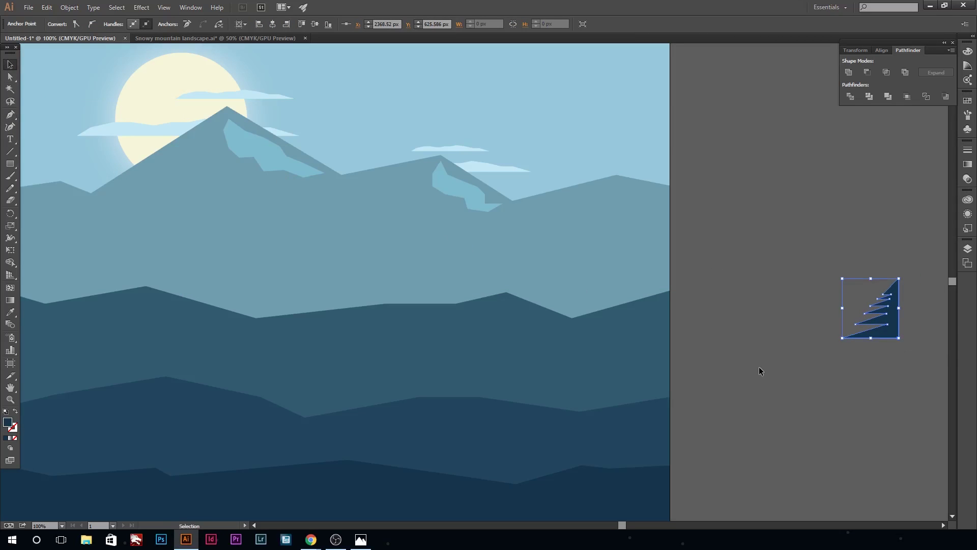
Step: Copy the half again, reflect it vertically and fit the flipped half against the original
click(741, 346)
drag(876, 313, 814, 311)
key(ctrl+c)
key(ctrl+v)
click(69, 7)
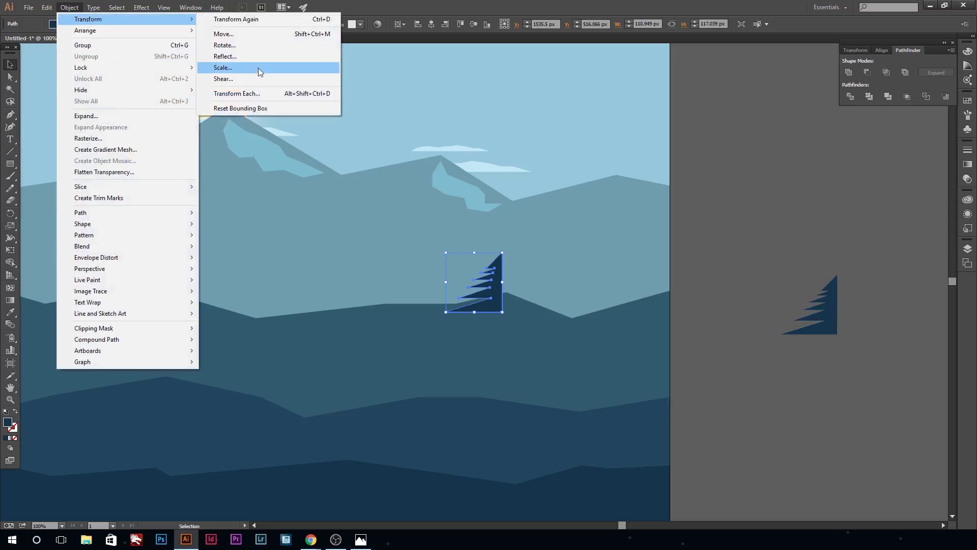
click(225, 56)
click(500, 321)
drag(488, 306, 848, 328)
Step: Select the completed tree and draw a trunk rectangle beneath it
shift+click(820, 326)
key(ctrl+h)
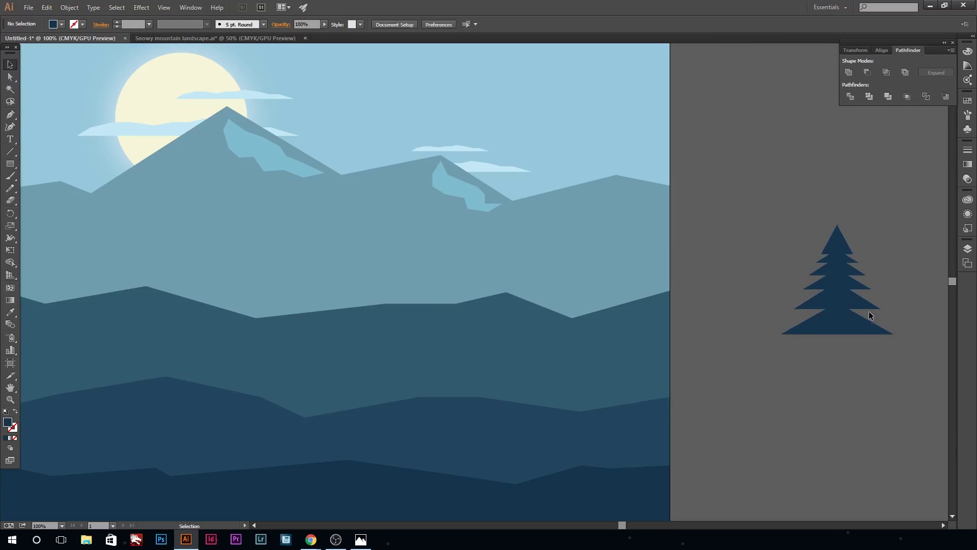
drag(874, 317, 835, 384)
drag(829, 306, 443, 326)
key(ctrl+z)
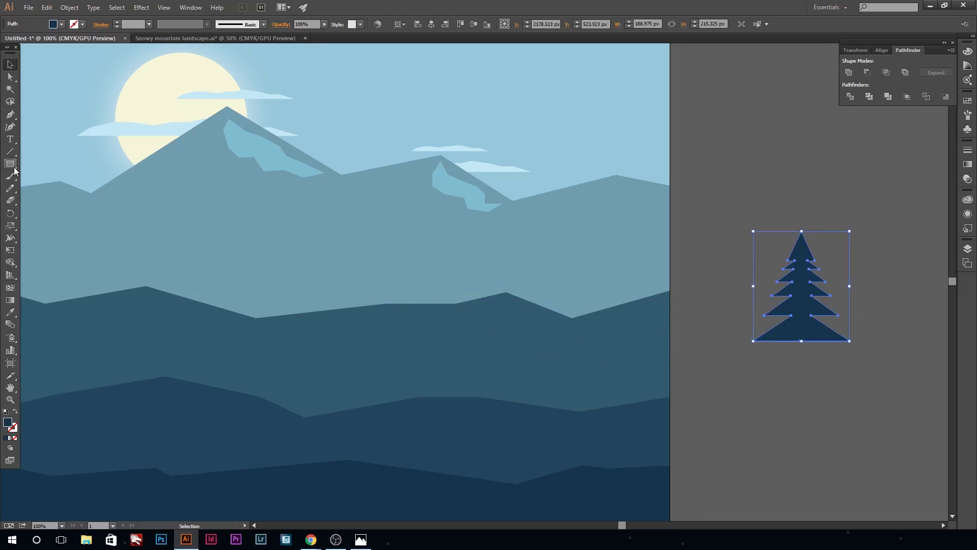
drag(771, 428, 804, 342)
shift+click(801, 285)
Step: Merge the trunk into the pine, place it on the lower-left hills, and send it behind the front hill
click(849, 72)
drag(794, 305, 346, 313)
drag(622, 525, 582, 525)
key(ctrl+minus)
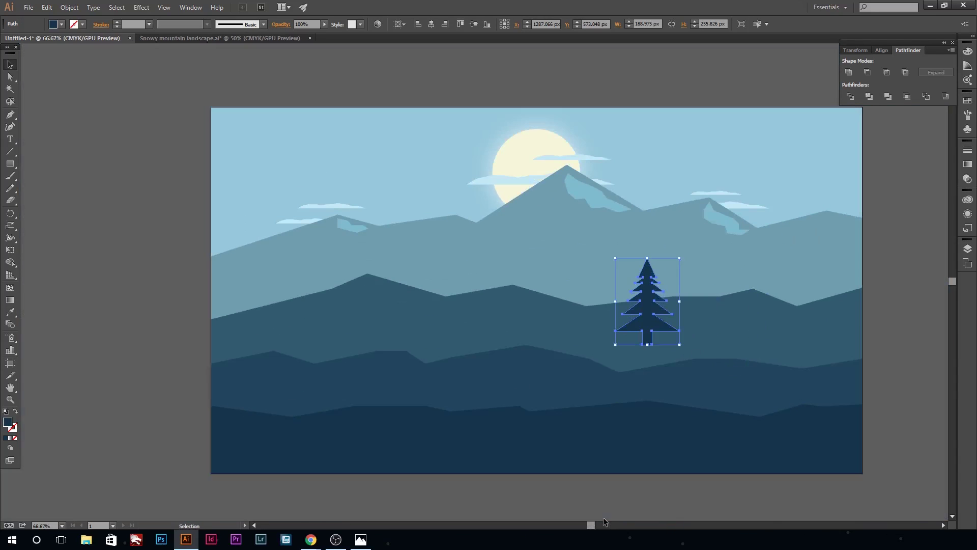
drag(666, 322, 269, 404)
key(ctrl+bracketleft)
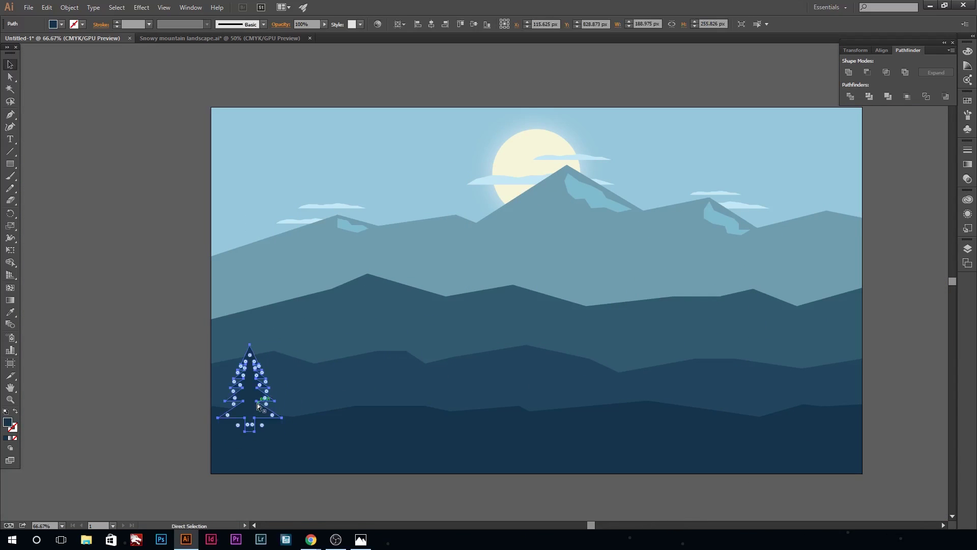
Step: Duplicate the pine several times across the lower-left and middle hills
key(ctrl+v)
click(392, 346)
drag(473, 295, 309, 393)
drag(477, 296, 368, 413)
drag(490, 274, 425, 383)
drag(490, 303, 479, 403)
click(490, 303)
drag(489, 303, 528, 404)
mouse_move(475, 281)
mouse_down()
mouse_move(560, 409)
mouse_move(599, 413)
mouse_up()
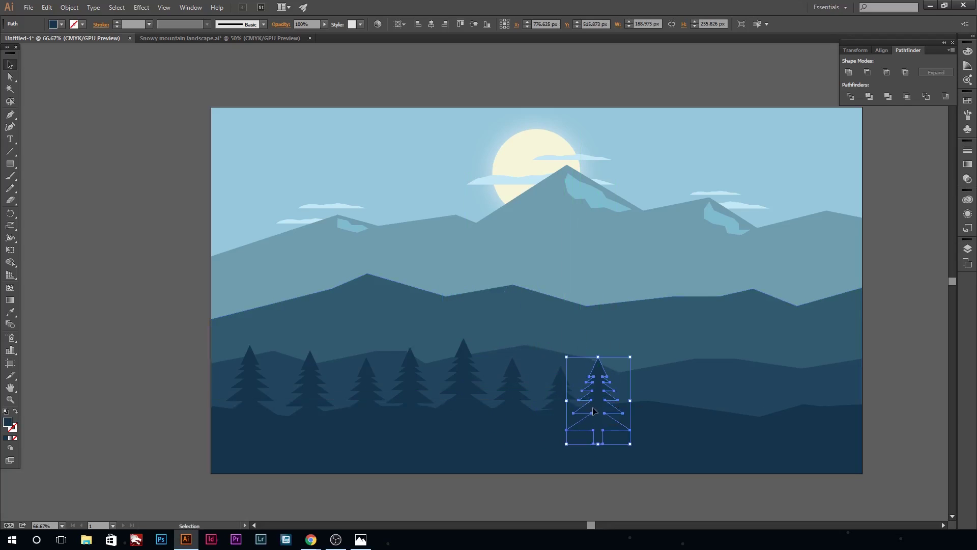
Step: Continue the pine row to the right edge and fill gaps between trees
click(592, 490)
drag(481, 275, 651, 384)
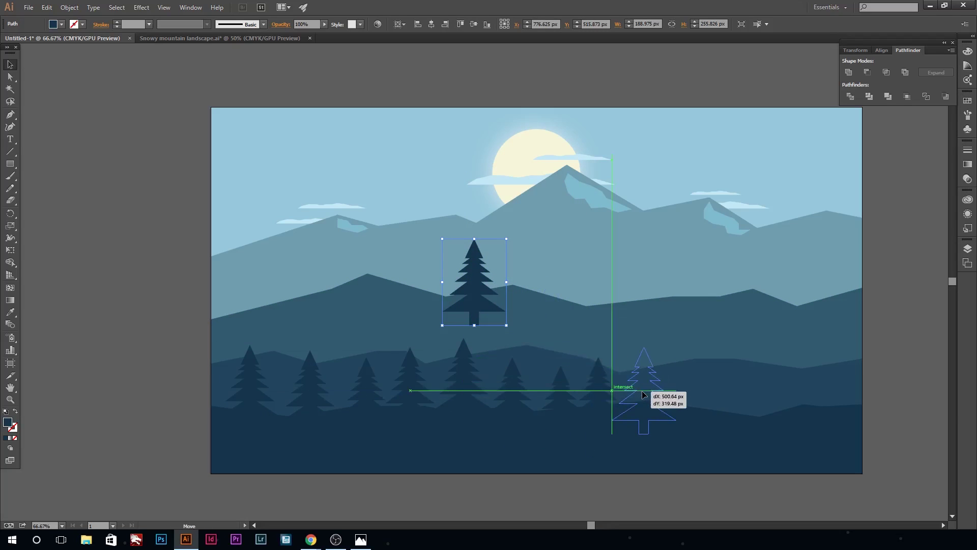
mouse_move(482, 275)
mouse_down()
mouse_move(742, 406)
mouse_move(786, 414)
mouse_up()
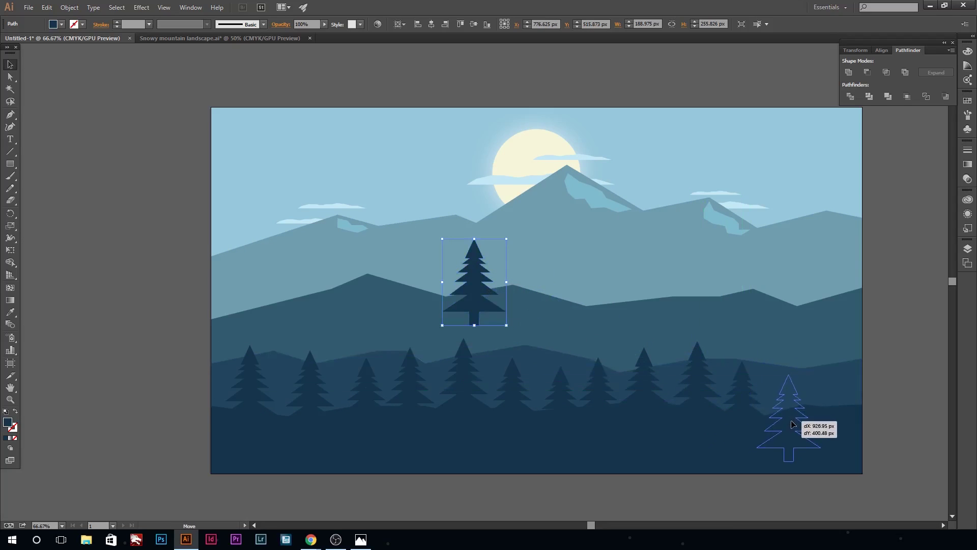
drag(476, 285, 520, 295)
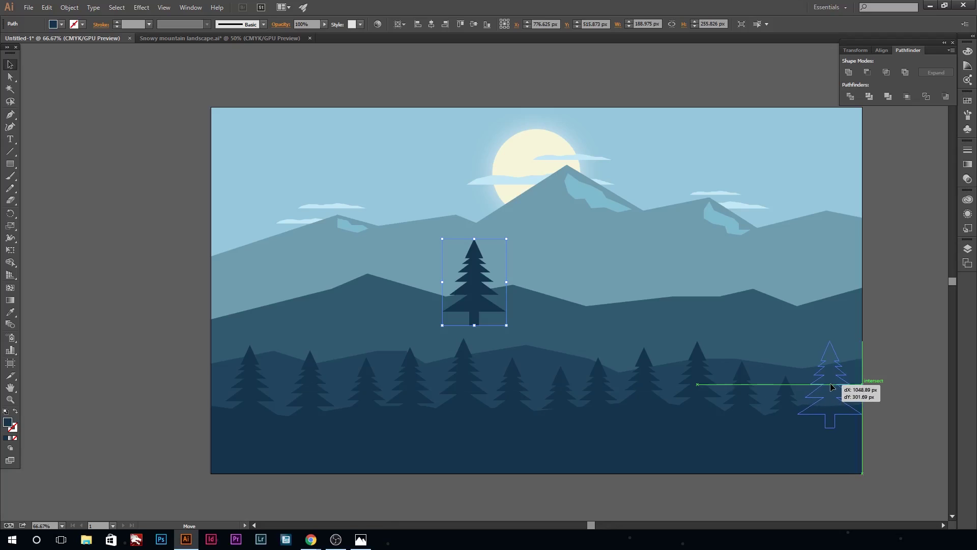
drag(682, 345, 837, 382)
drag(565, 406, 557, 406)
drag(464, 387, 483, 397)
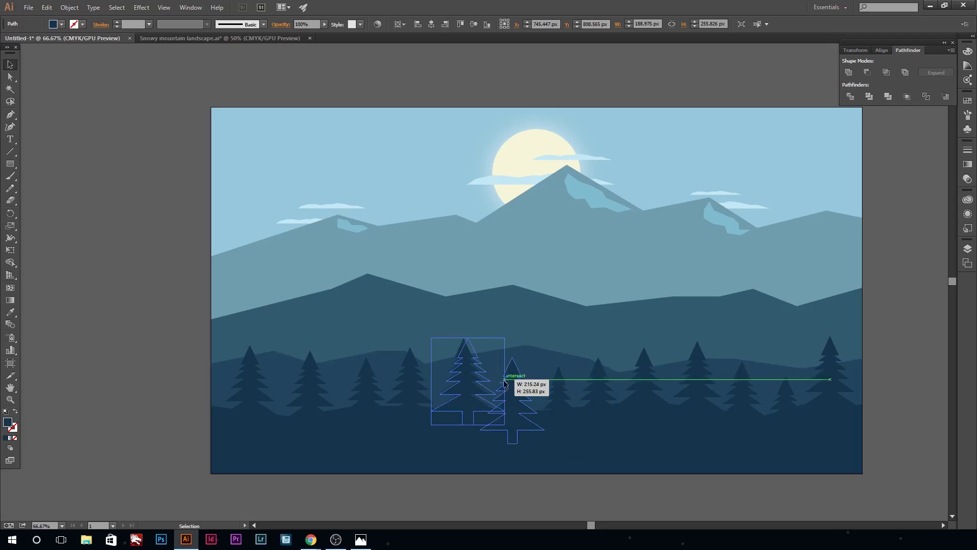
Step: Narrow a left pine, copy one into a gap, and shift the right-side pines
click(305, 401)
drag(342, 393, 345, 397)
click(183, 450)
drag(249, 380, 306, 371)
click(589, 503)
click(728, 407)
drag(728, 407, 661, 392)
click(786, 479)
click(708, 394)
click(621, 490)
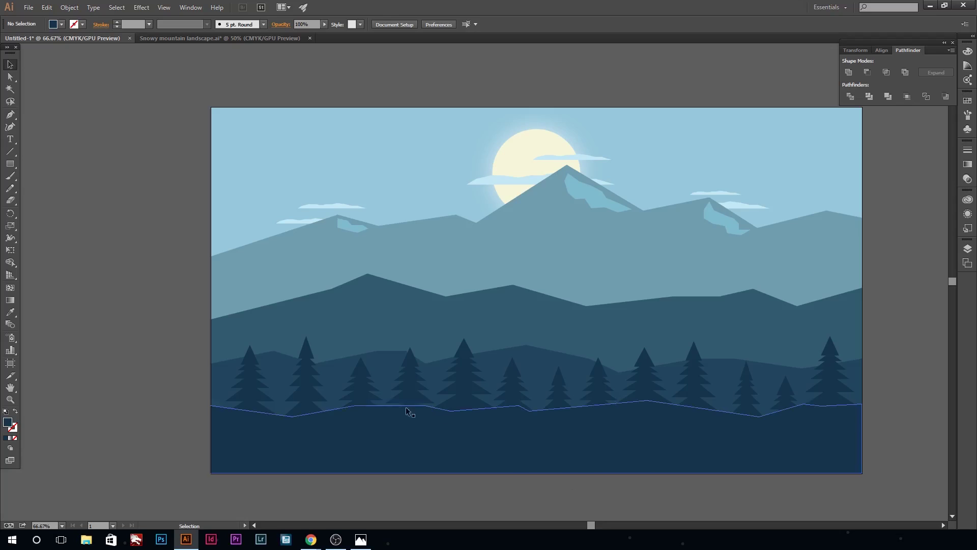
Step: Try repositioning a pine toward the lower left, undoing each misplaced move
click(264, 390)
mouse_move(264, 389)
mouse_down()
mouse_move(487, 284)
mouse_move(268, 352)
mouse_move(235, 345)
mouse_up()
key(i)
key(ctrl+z)
drag(470, 289, 264, 363)
key(ctrl+z)
drag(478, 286, 307, 358)
drag(307, 358, 295, 357)
key(ctrl+z)
Step: Undo a stretched tree edit and position the small pine for the back row
mouse_move(474, 279)
mouse_down()
mouse_move(332, 363)
mouse_move(360, 349)
mouse_move(324, 433)
mouse_up()
key(ctrl+z)
key(a)
key(ctrl+z)
key(v)
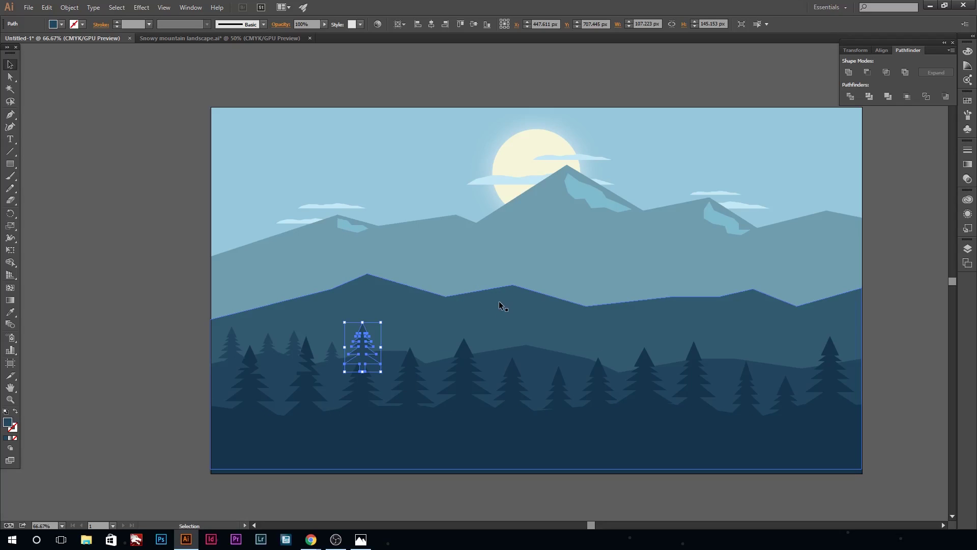
click(406, 437)
click(361, 343)
mouse_move(403, 360)
mouse_down()
mouse_move(399, 351)
mouse_move(473, 286)
mouse_move(431, 365)
mouse_move(471, 355)
mouse_up()
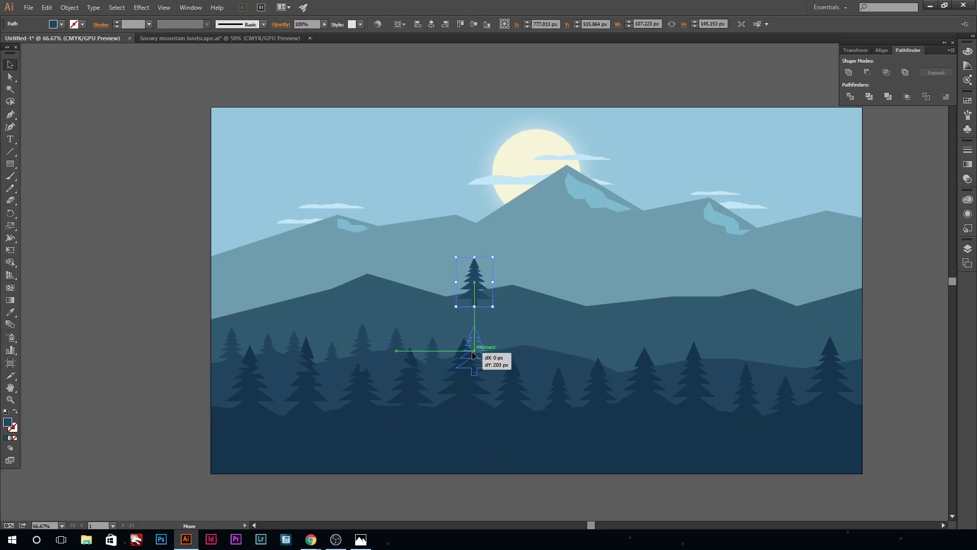
Step: Place small pine copies along the back mountain row out to the right edge
drag(477, 355, 511, 355)
key(ctrl+z)
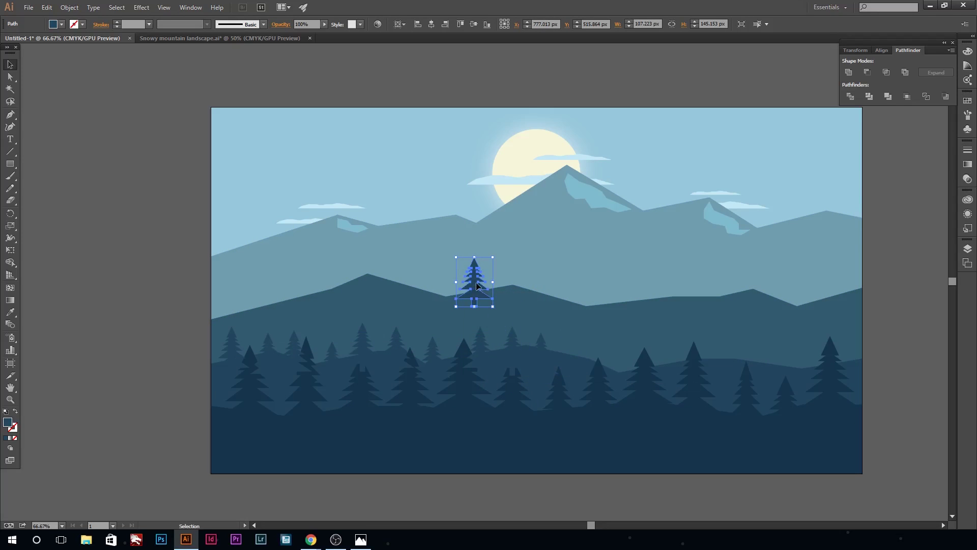
drag(578, 357, 608, 370)
click(642, 491)
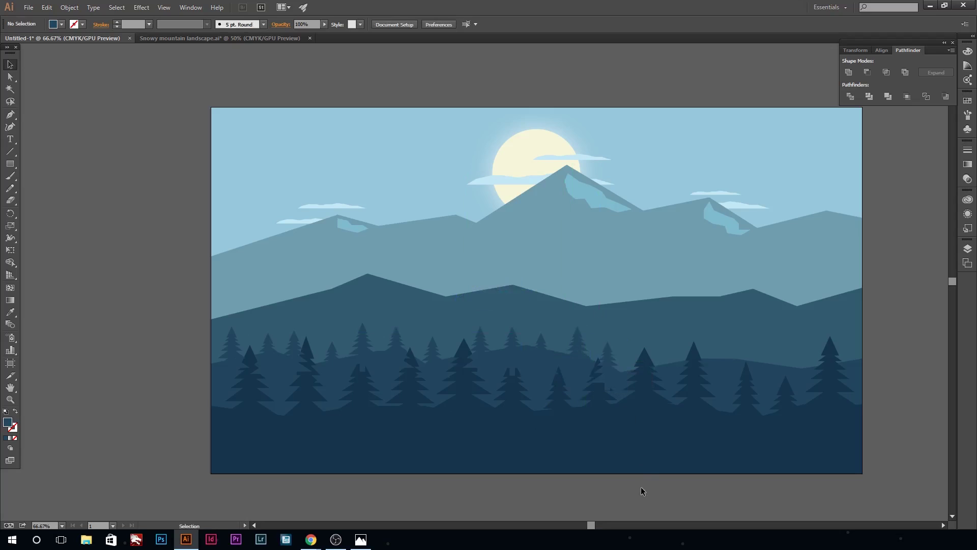
key(ctrl+z)
drag(476, 288, 662, 368)
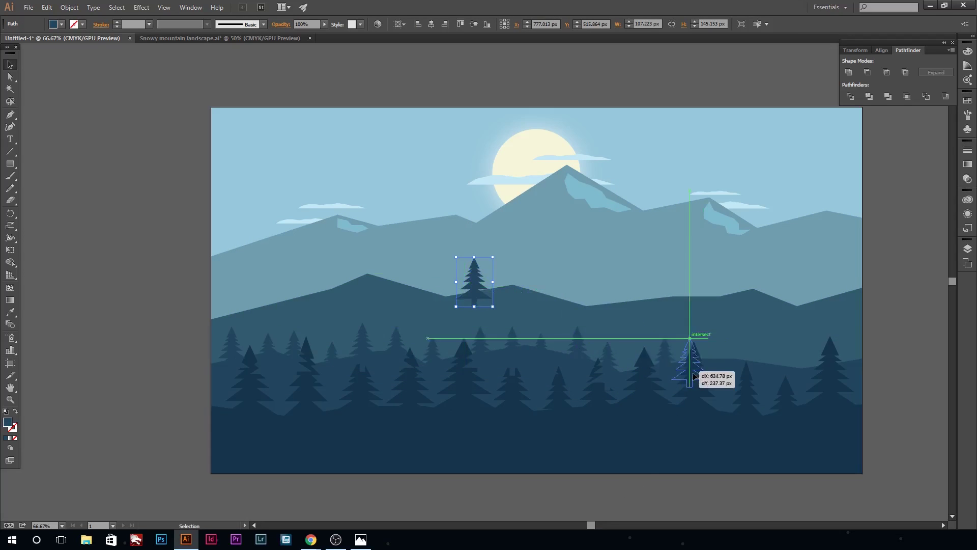
mouse_move(665, 365)
mouse_down()
mouse_move(479, 285)
mouse_move(691, 360)
mouse_move(848, 361)
mouse_up()
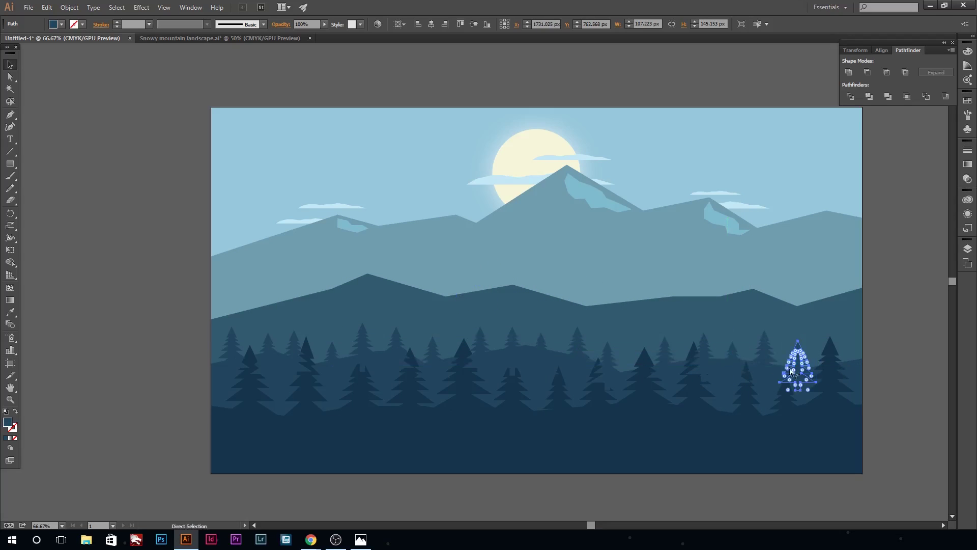
drag(844, 360, 841, 360)
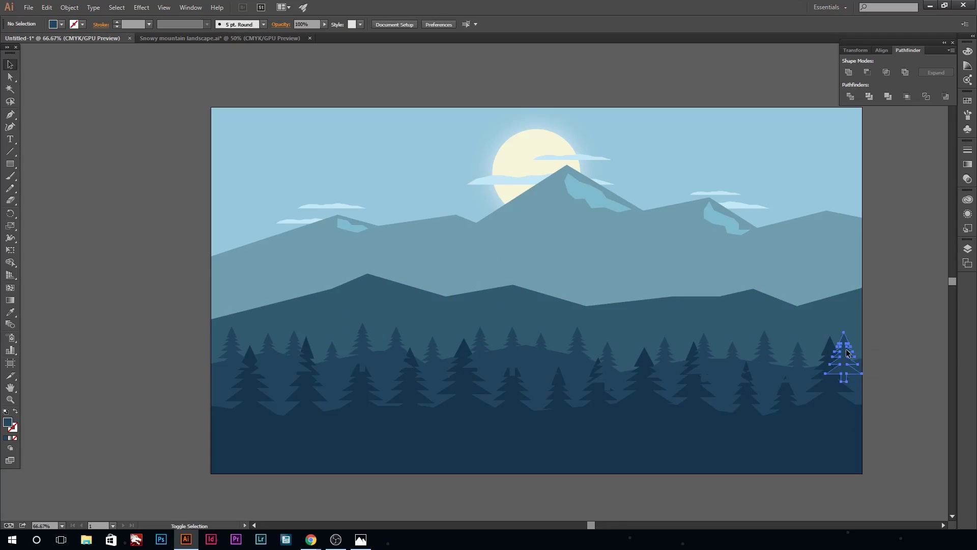
Step: Select the dozen small back-row pines across the forest, then deselect them
drag(875, 394, 545, 349)
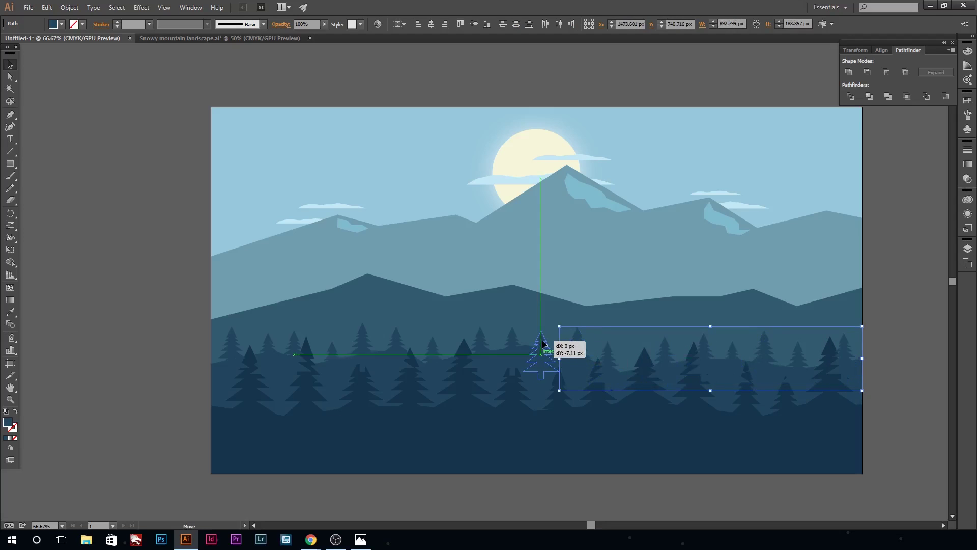
click(545, 349)
shift+click(577, 352)
shift+click(607, 361)
shift+click(704, 356)
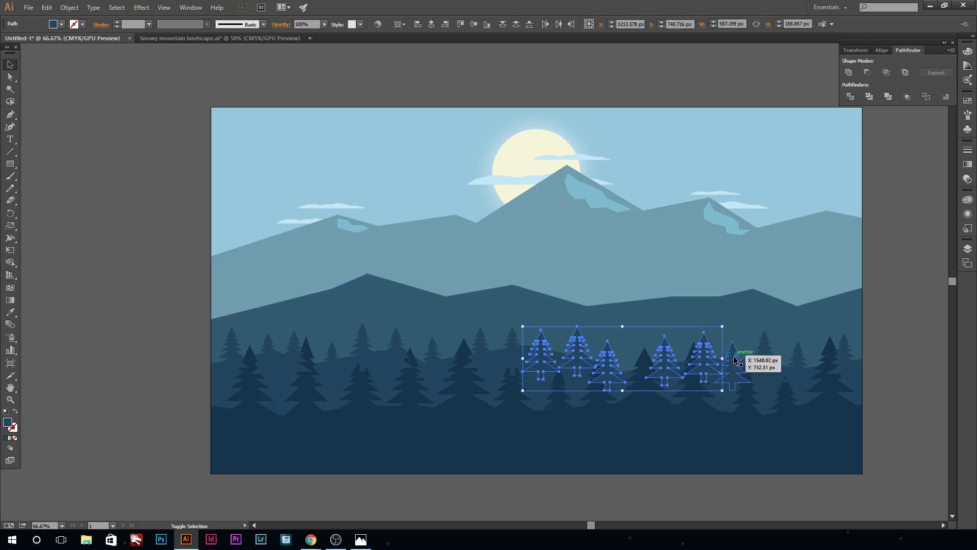
shift+click(764, 356)
shift+click(843, 357)
shift+click(512, 352)
shift+click(396, 357)
shift+click(362, 356)
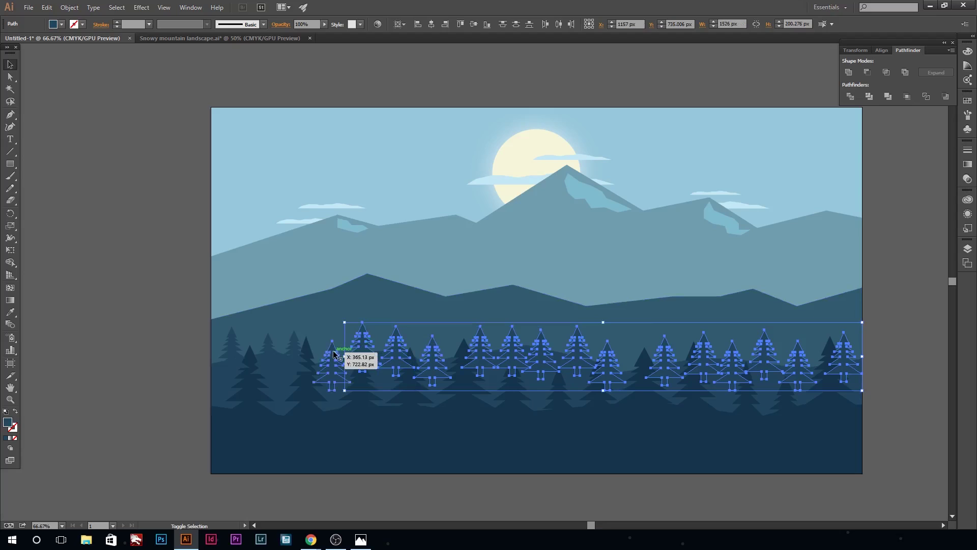
shift+click(332, 364)
shift+click(294, 356)
shift+click(268, 356)
key(a)
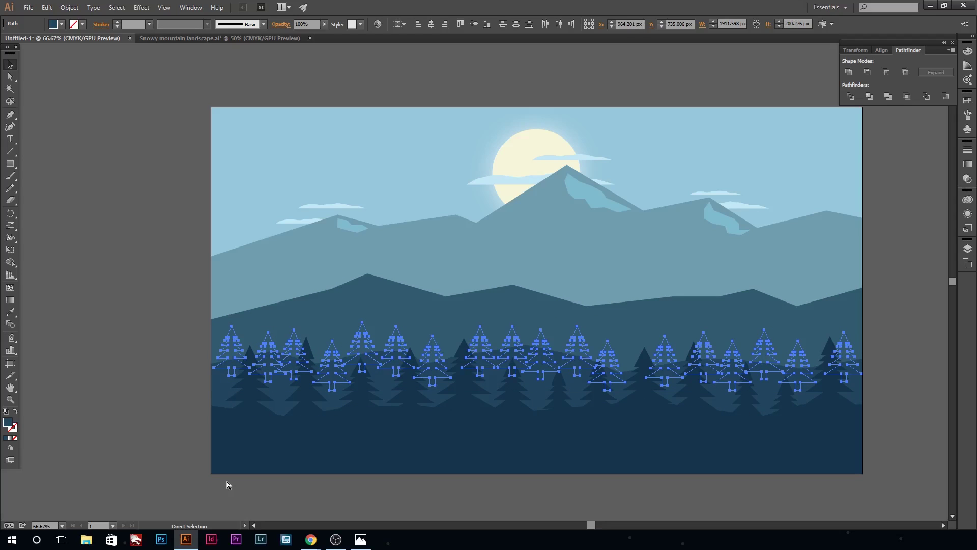
key(v)
click(164, 421)
Step: Widen a back-row pine and move several trees to the forest's left edge and right side
click(542, 348)
drag(560, 355, 484, 323)
drag(356, 343, 257, 354)
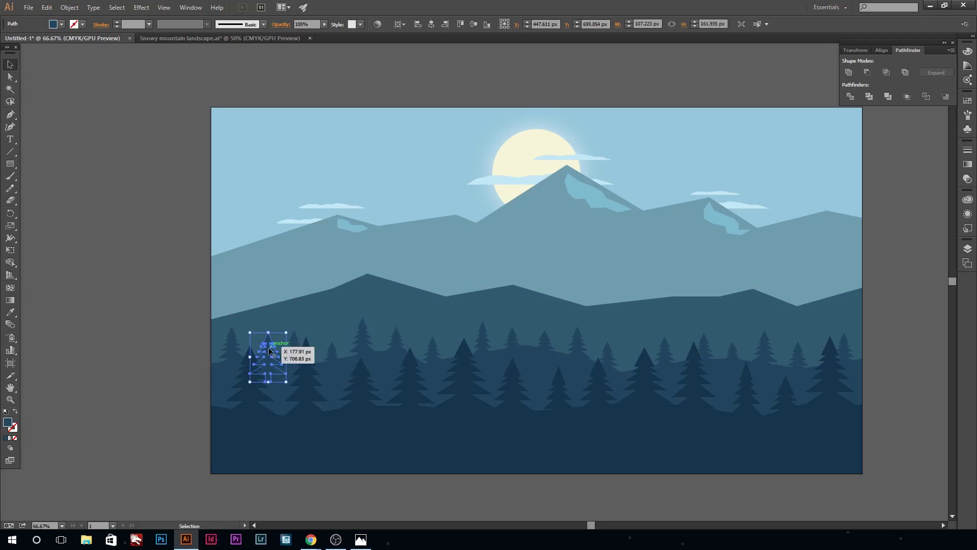
click(677, 374)
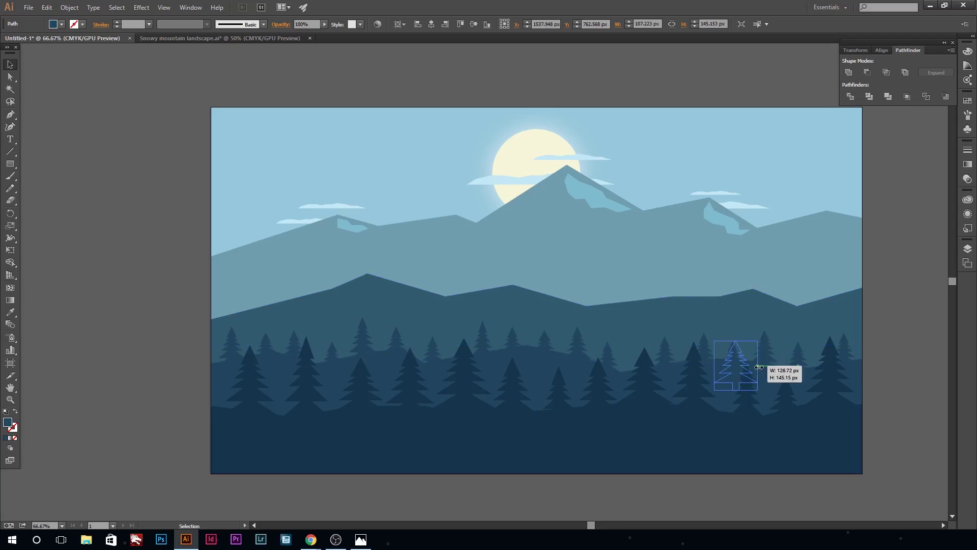
drag(744, 366, 615, 359)
click(884, 407)
drag(849, 405, 810, 365)
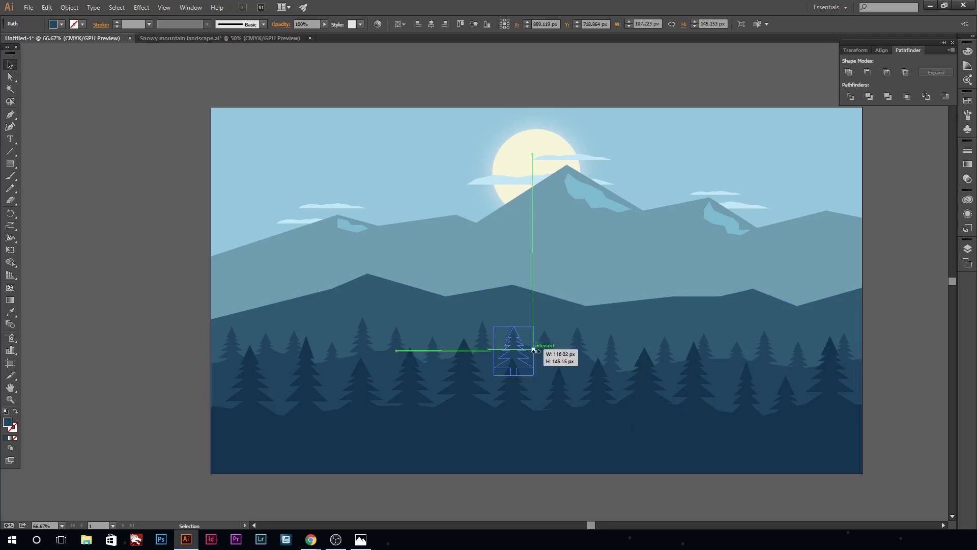
drag(810, 365, 812, 379)
Step: Stretch a middle pine wider and nudge it into place in the forest
click(902, 382)
click(544, 357)
mouse_move(567, 355)
mouse_down()
mouse_move(705, 357)
mouse_move(690, 355)
mouse_up()
click(886, 383)
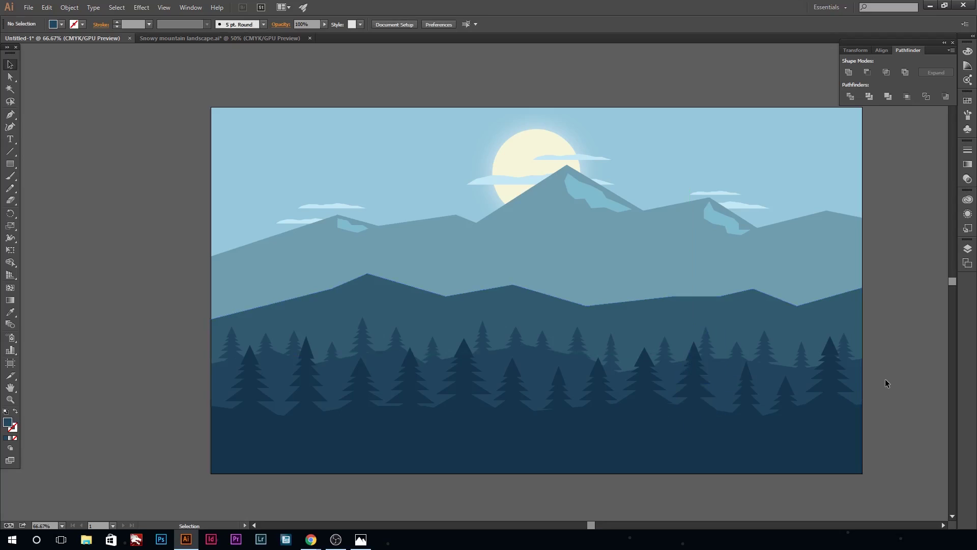
drag(549, 346, 548, 342)
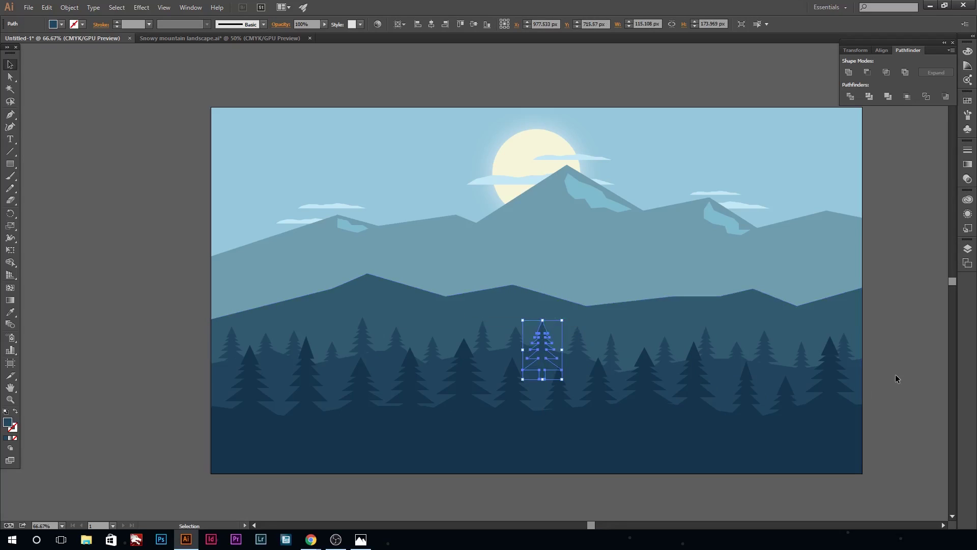
click(897, 377)
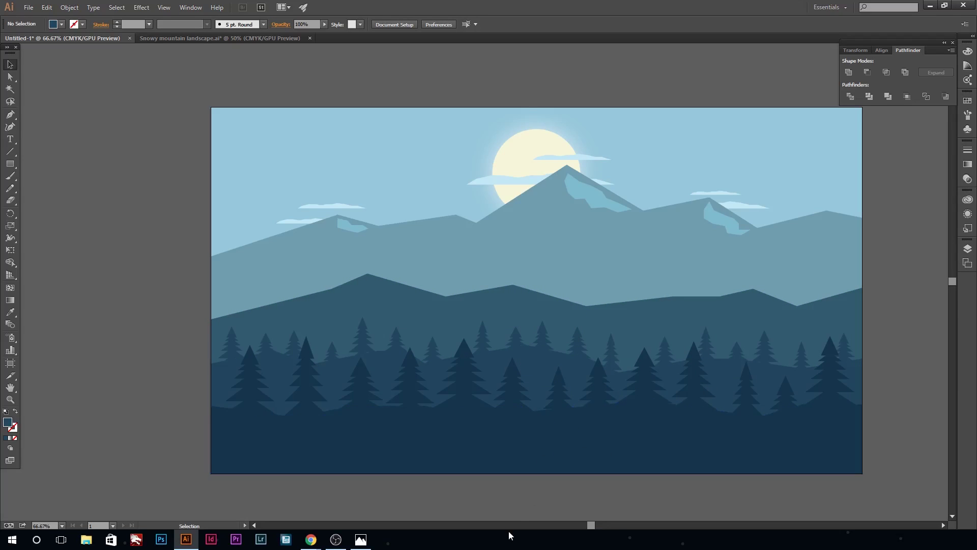
key(ctrl+v)
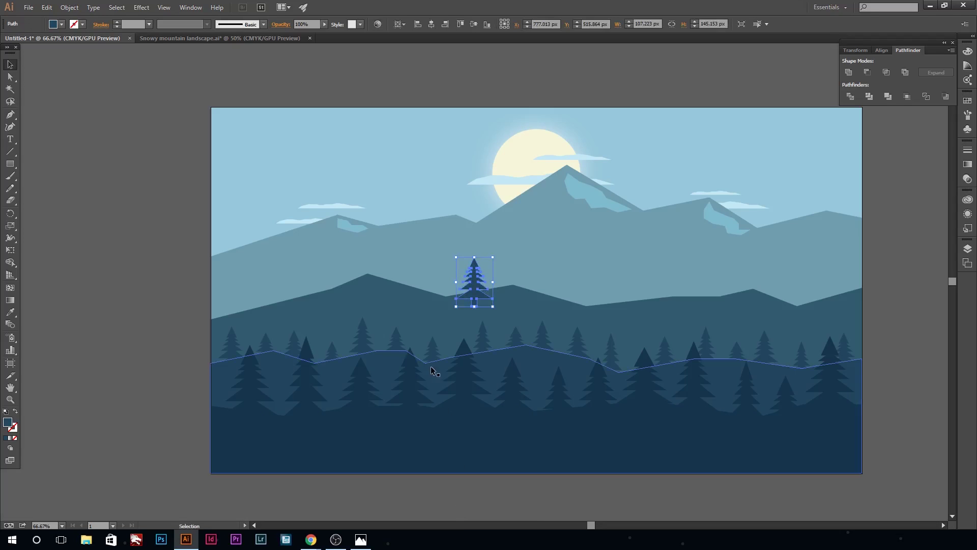
Step: Move the pasted pine onto the middle ridge, send it behind the mountain, and duplicate it
mouse_move(470, 285)
mouse_down()
mouse_move(465, 304)
mouse_move(299, 305)
mouse_move(309, 286)
mouse_move(303, 296)
mouse_move(475, 284)
mouse_move(392, 277)
mouse_up()
key(ctrl+shift+bracketleft)
key(a)
drag(474, 283, 486, 291)
click(135, 288)
click(301, 294)
key(i)
click(363, 279)
key(v)
click(94, 131)
key(ctrl+1)
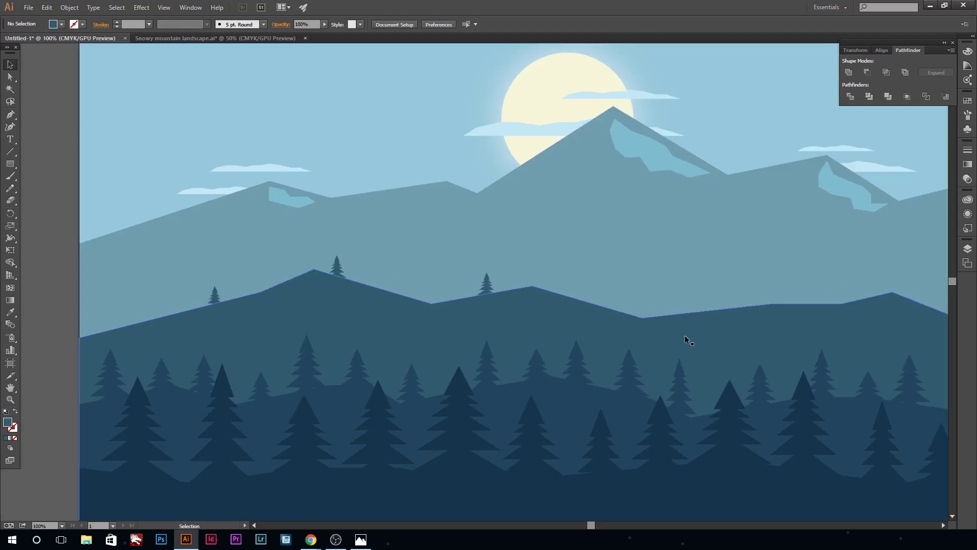
Step: Duplicate small pines along the whole middle ridge, including its far-left end
mouse_move(472, 285)
mouse_down()
mouse_move(721, 319)
mouse_move(708, 306)
mouse_up()
click(407, 273)
drag(504, 289, 772, 312)
drag(592, 525, 614, 525)
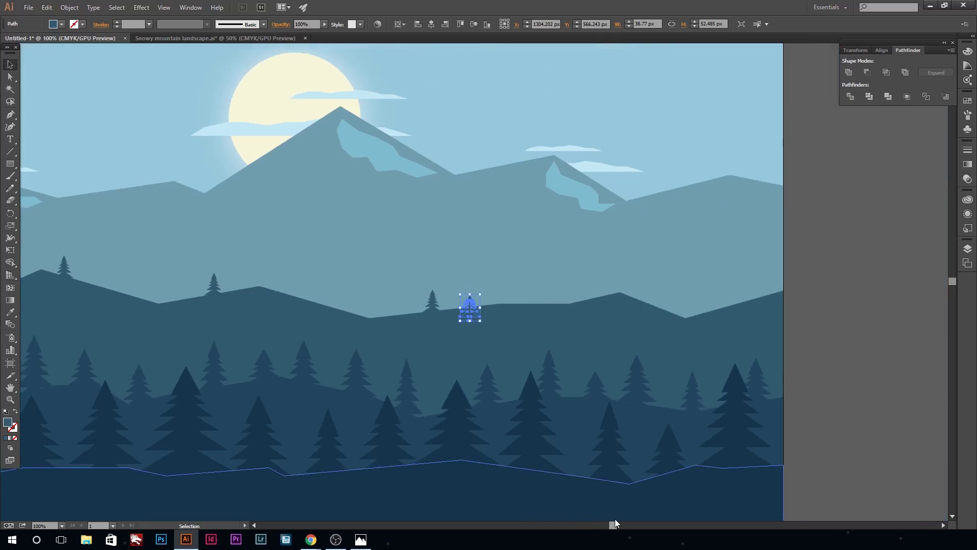
drag(478, 279, 556, 295)
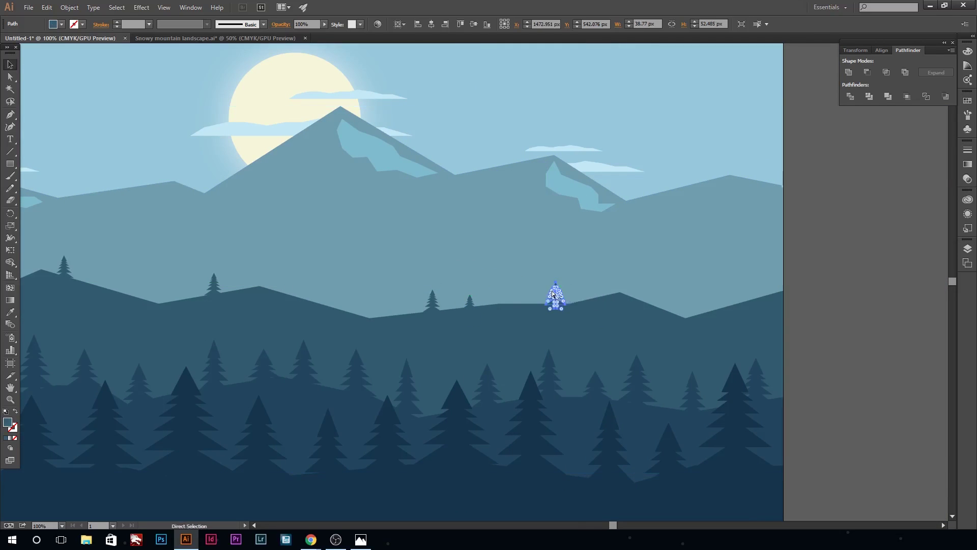
drag(474, 284, 736, 295)
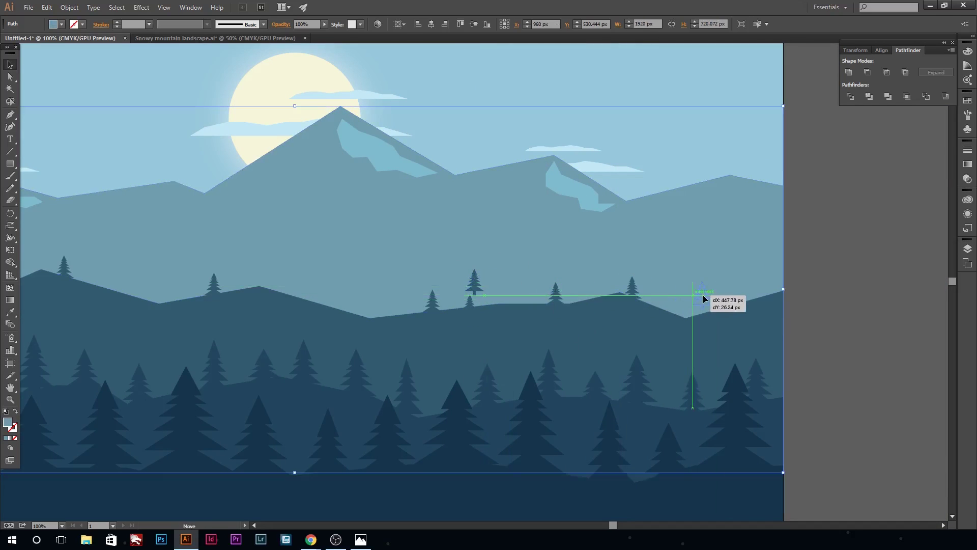
click(847, 316)
key(ctrl+minus)
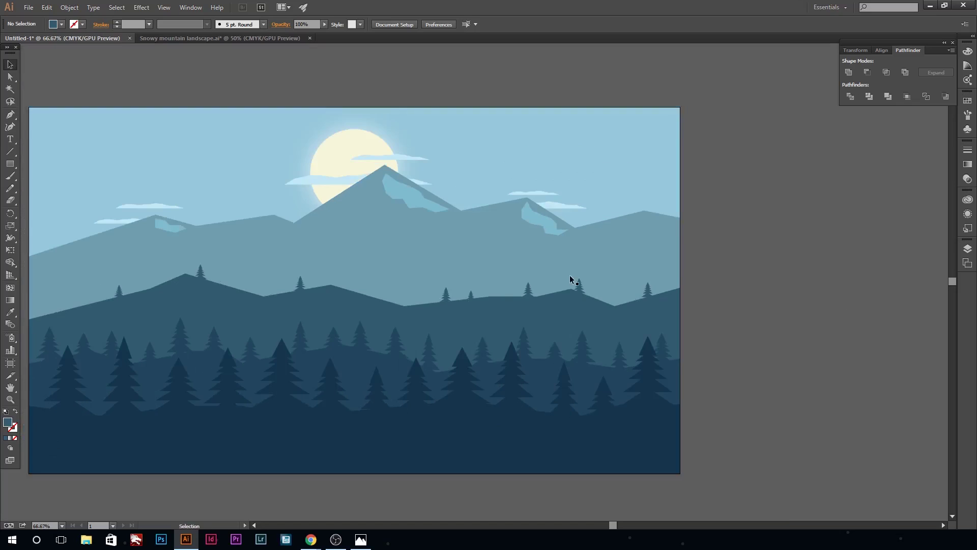
key(ctrl+plus)
click(554, 298)
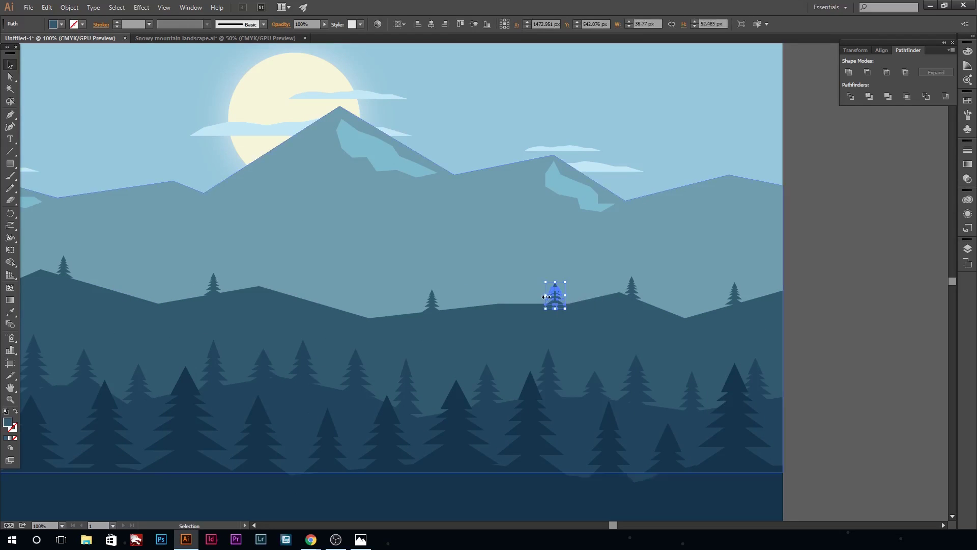
mouse_move(554, 297)
mouse_down()
mouse_move(64, 269)
mouse_move(79, 270)
mouse_up()
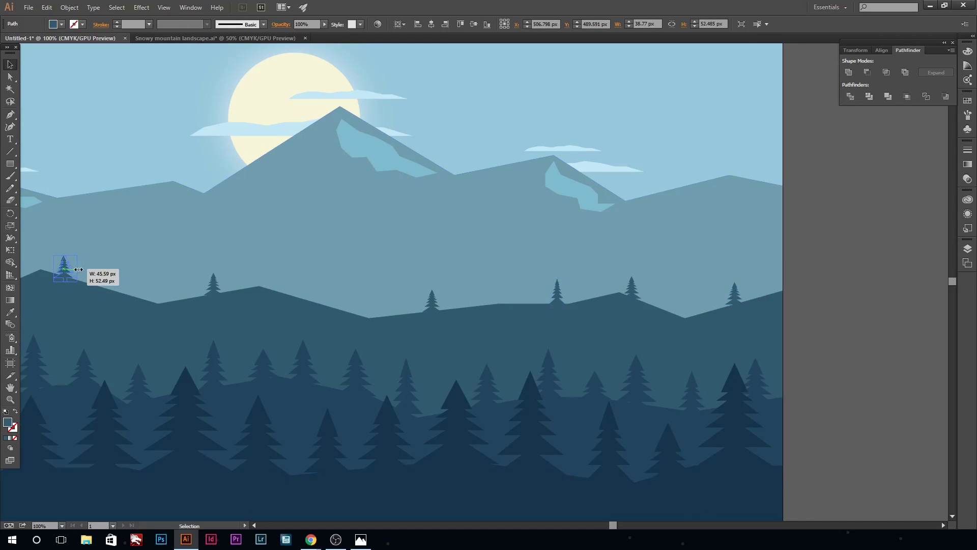
click(860, 374)
key(ctrl+minus)
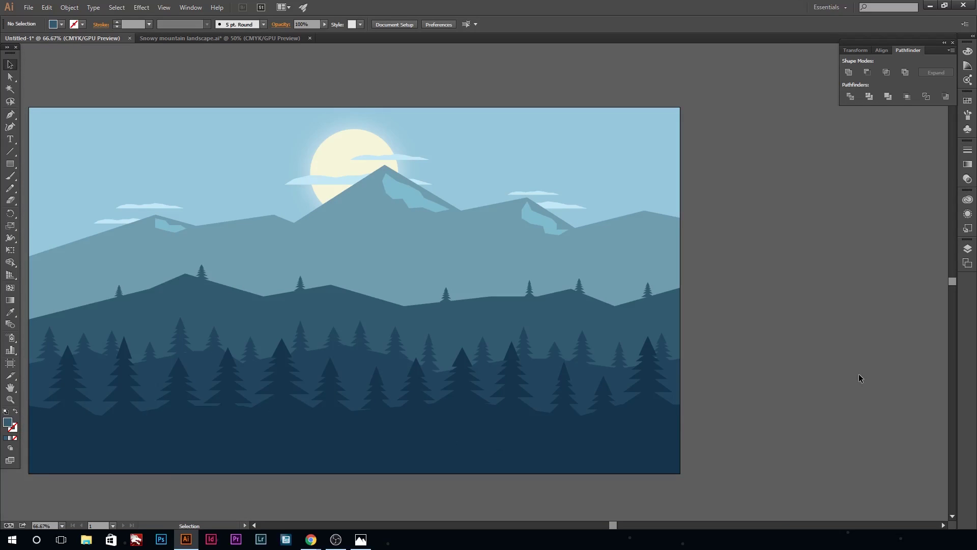
Step: Select the middle mountain with its ridge pines and fill them a lighter blue
click(118, 301)
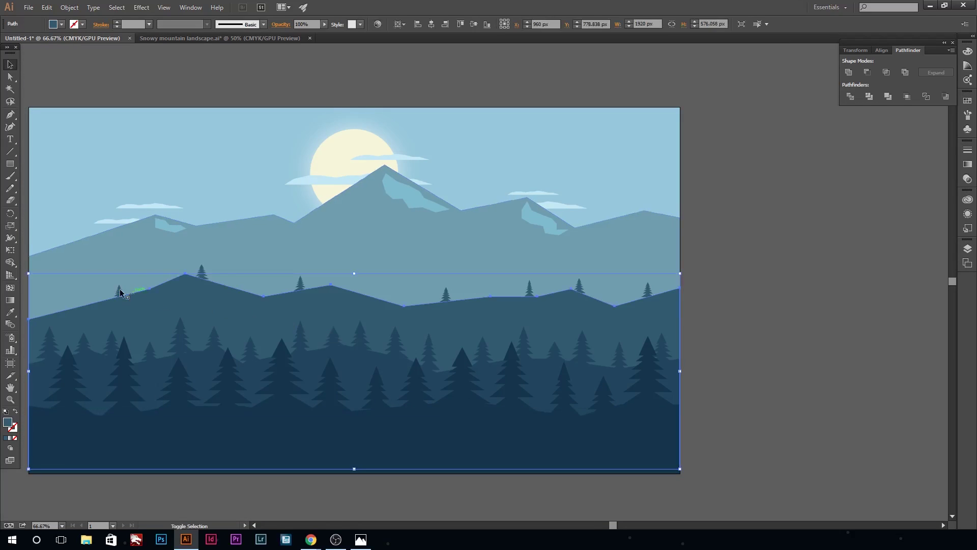
shift+click(202, 273)
shift+click(300, 285)
shift+click(446, 294)
shift+click(529, 289)
shift+click(579, 287)
shift+click(648, 291)
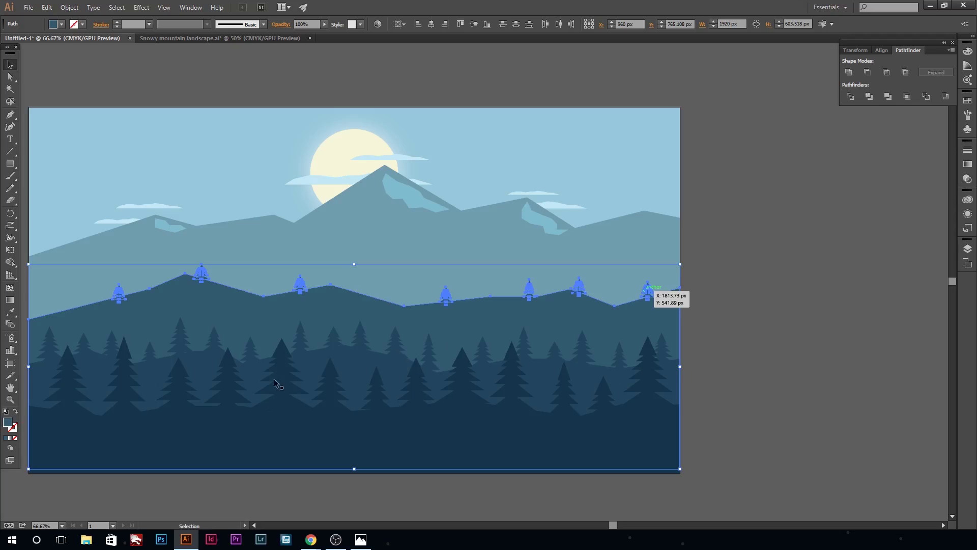
double_click(15, 423)
drag(690, 406, 683, 399)
click(867, 344)
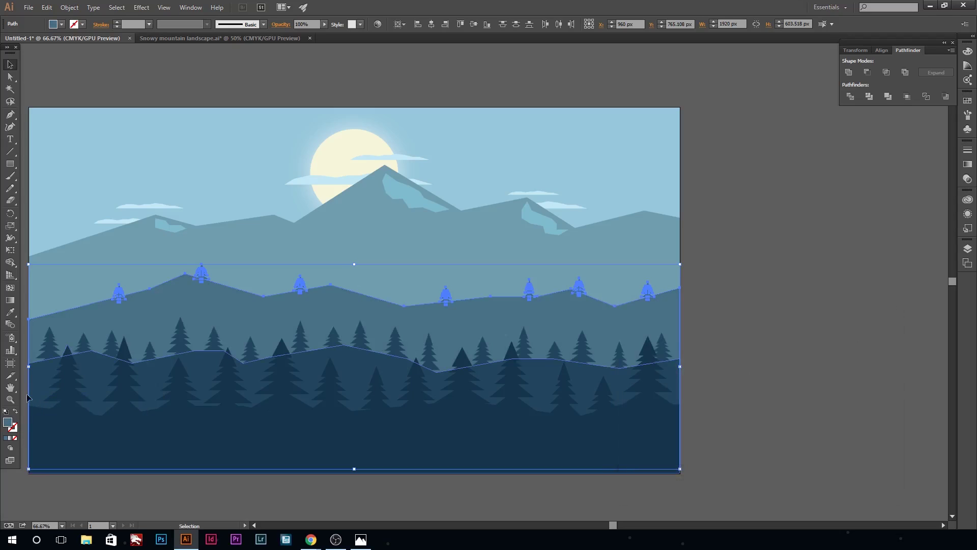
click(788, 307)
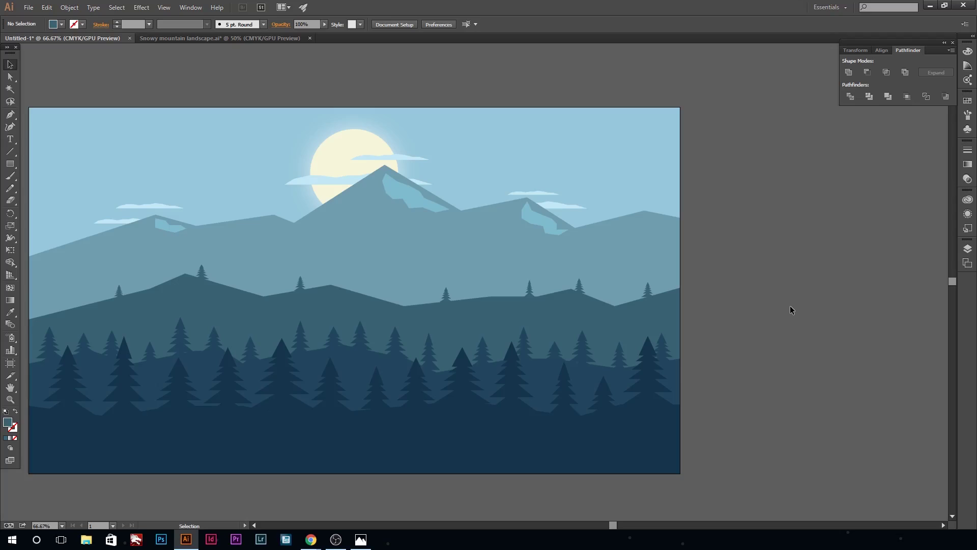
drag(612, 525, 614, 524)
Step: Draw a tall bar beside the artboard and give it the dark forest colour
click(10, 163)
drag(720, 164, 763, 326)
key(i)
click(532, 370)
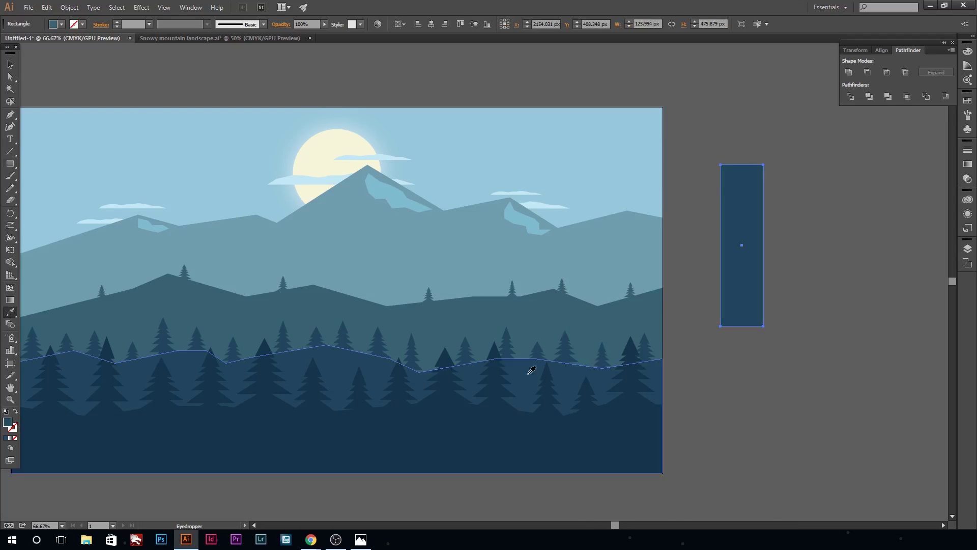
Step: Draw a wide rectangle right of the bar, filled with the darkest foreground colour
key(m)
drag(805, 195, 941, 228)
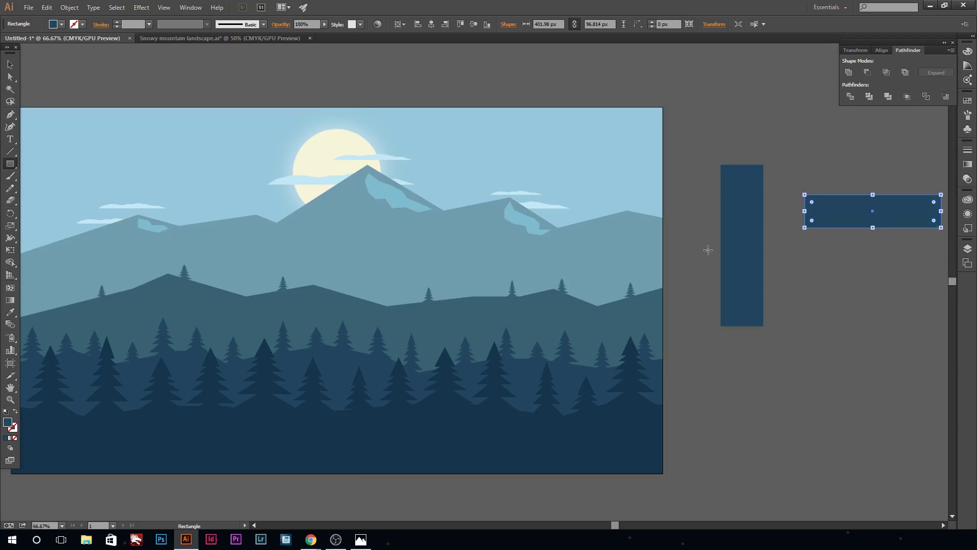
key(i)
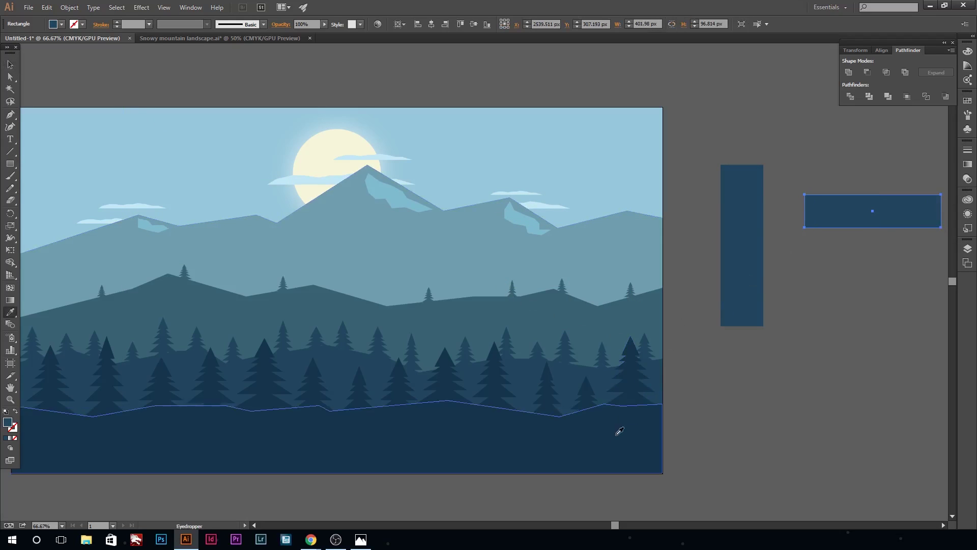
click(594, 436)
Step: Tilt the wide rectangle about 15 degrees across the bar's top, with a copy lower down
key(v)
drag(615, 525, 626, 525)
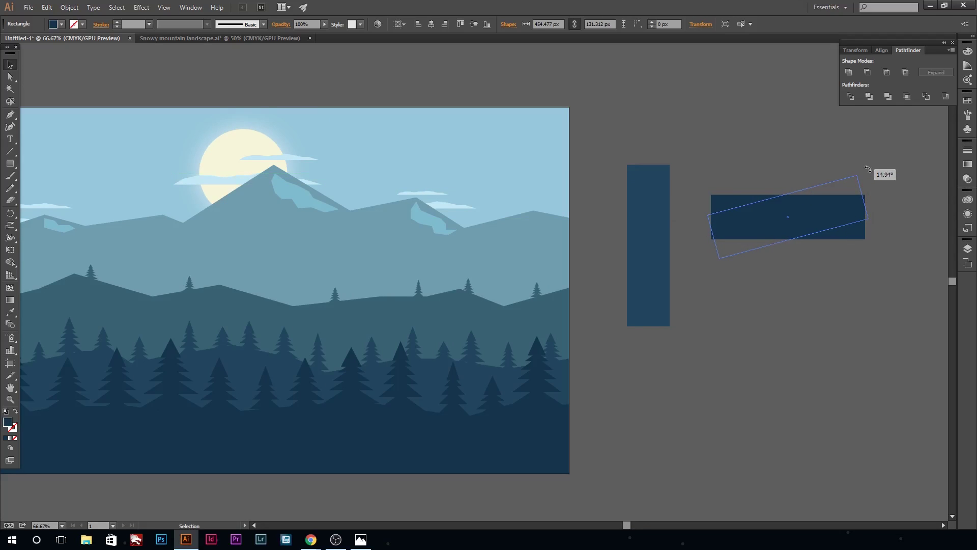
drag(855, 218, 872, 166)
drag(667, 192, 666, 191)
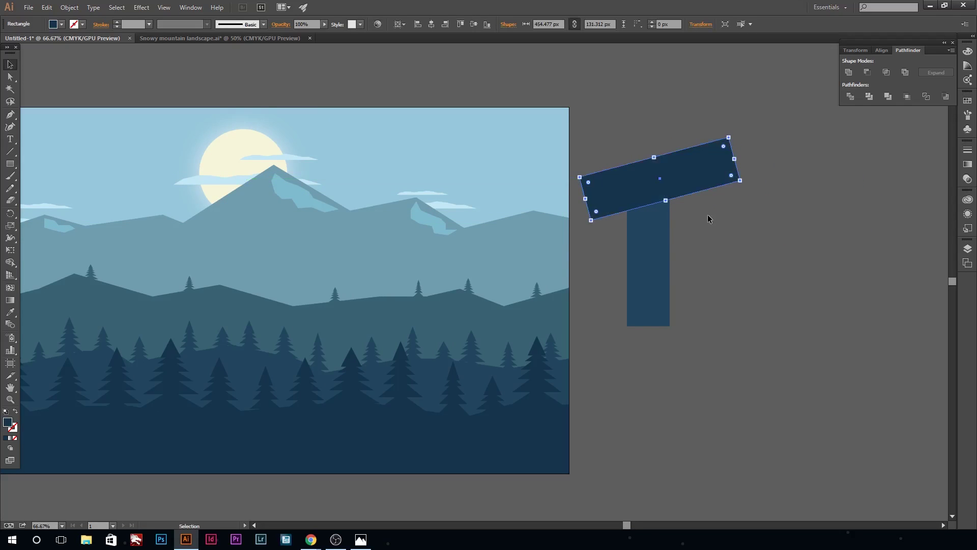
key(ctrl+c)
key(ctrl+v)
drag(416, 291, 679, 259)
Step: Use Shape Builder with Alt to delete the stripe pieces hanging outside the bar
click(726, 295)
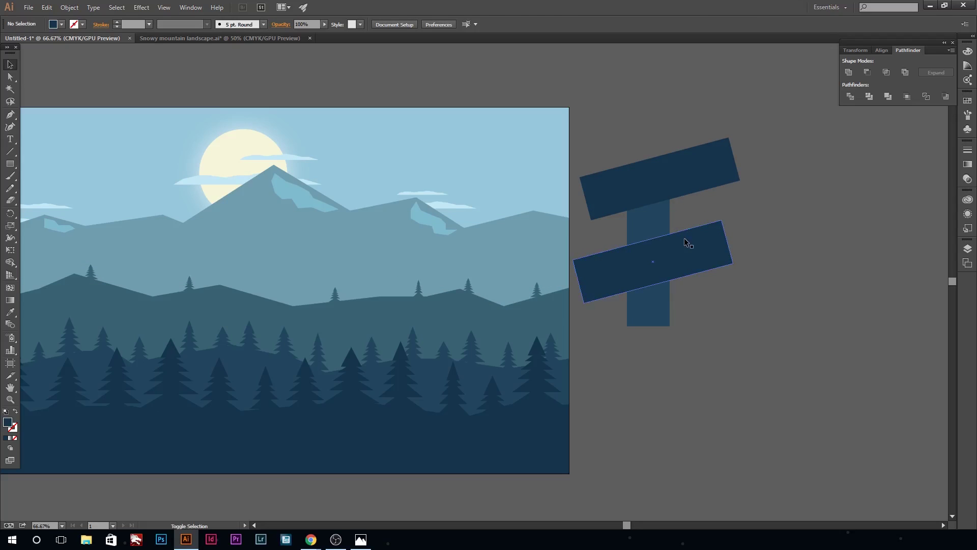
key(ctrl+a)
key(shift+m)
drag(707, 163, 607, 208)
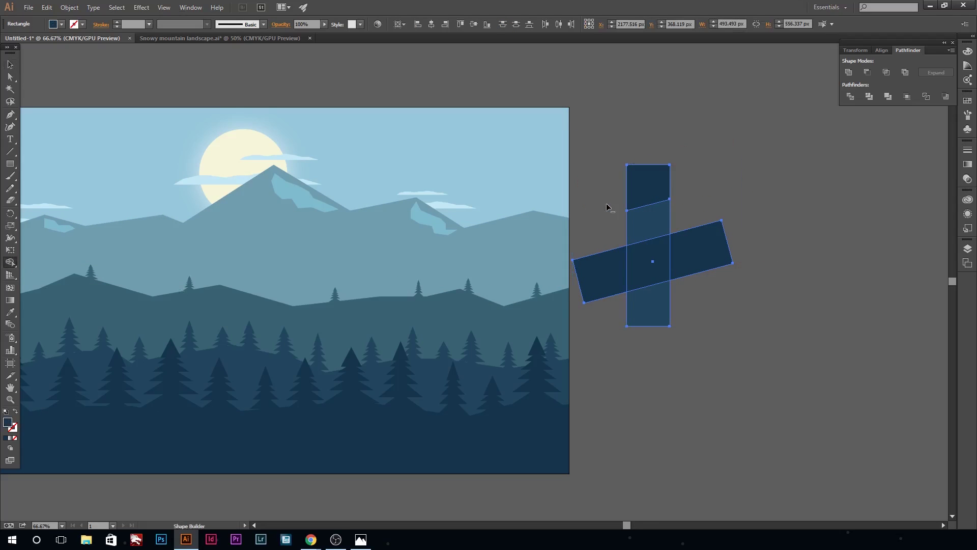
alt+click(600, 278)
alt+click(700, 244)
key(v)
click(741, 319)
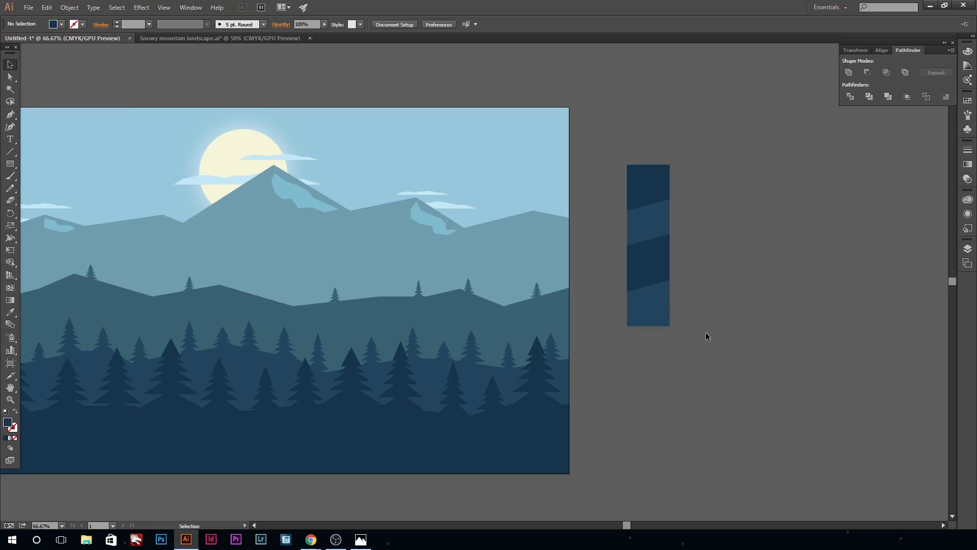
Step: Zoom in and move the striped tower slightly right
click(664, 281)
click(740, 307)
key(ctrl+plus)
scroll(576, 442, up, 3)
scroll(575, 442, right, 4)
drag(590, 367, 623, 364)
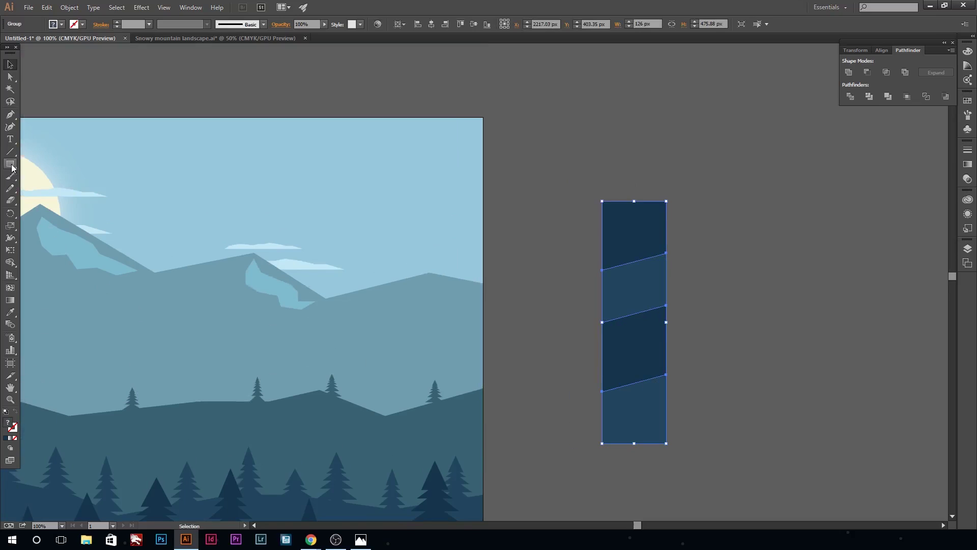
Step: Draw a wide cap rectangle and centre it on top of the tower
mouse_move(575, 188)
mouse_down()
mouse_move(714, 204)
mouse_move(708, 210)
mouse_move(651, 193)
mouse_move(772, 200)
mouse_up()
key(v)
click(846, 249)
drag(638, 525, 646, 525)
drag(675, 194, 670, 194)
click(716, 235)
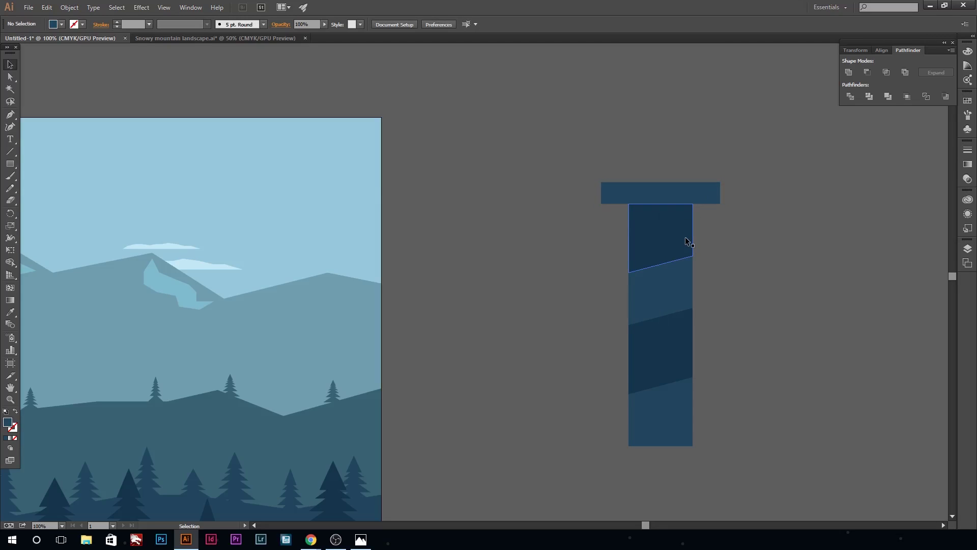
Step: Duplicate the cap into a thin dark band for a two-tone platform
click(648, 196)
key(ctrl+c)
key(ctrl+v)
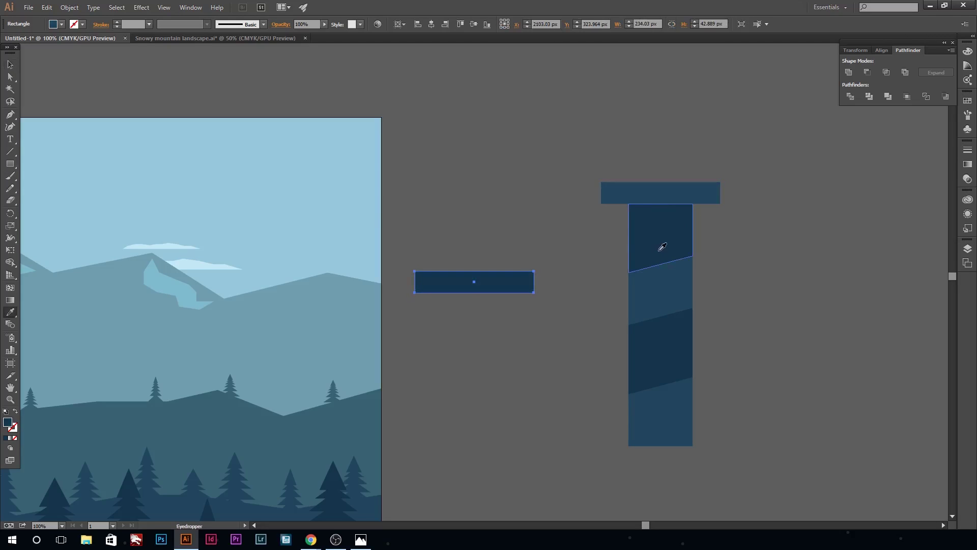
drag(474, 284, 665, 193)
click(705, 226)
click(701, 241)
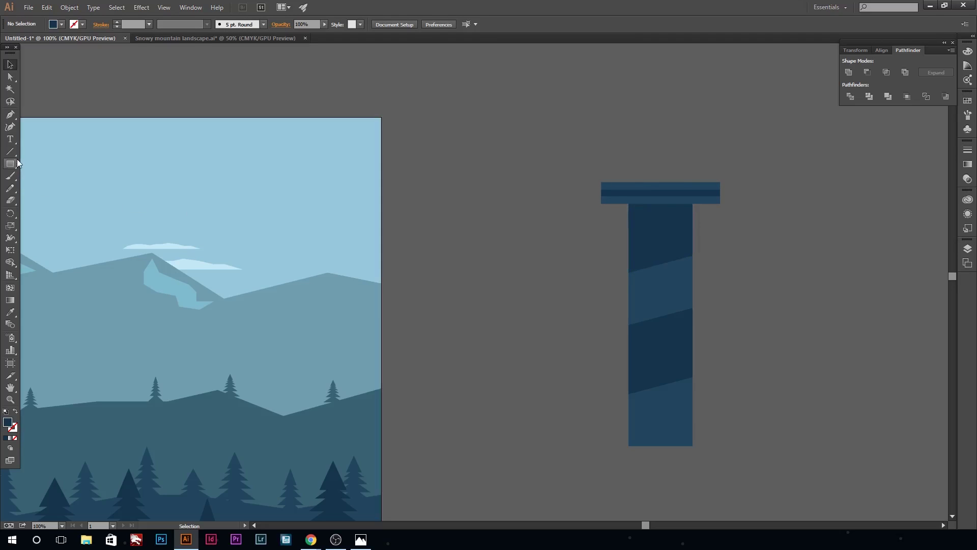
Step: Draw a thin vertical post on the cap's left end, extending above it
drag(495, 190, 494, 189)
key(v)
mouse_move(491, 149)
mouse_down()
mouse_move(613, 152)
mouse_move(603, 163)
mouse_move(622, 158)
mouse_move(619, 124)
mouse_up()
click(746, 203)
click(617, 113)
click(675, 178)
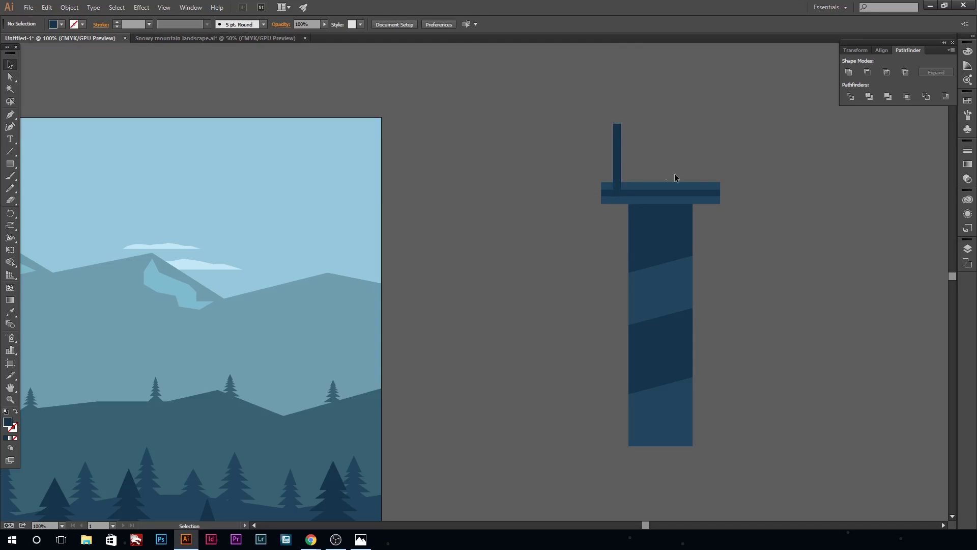
Step: Duplicate the post to the right end, aligning its top with the left post
click(621, 171)
drag(618, 163, 706, 146)
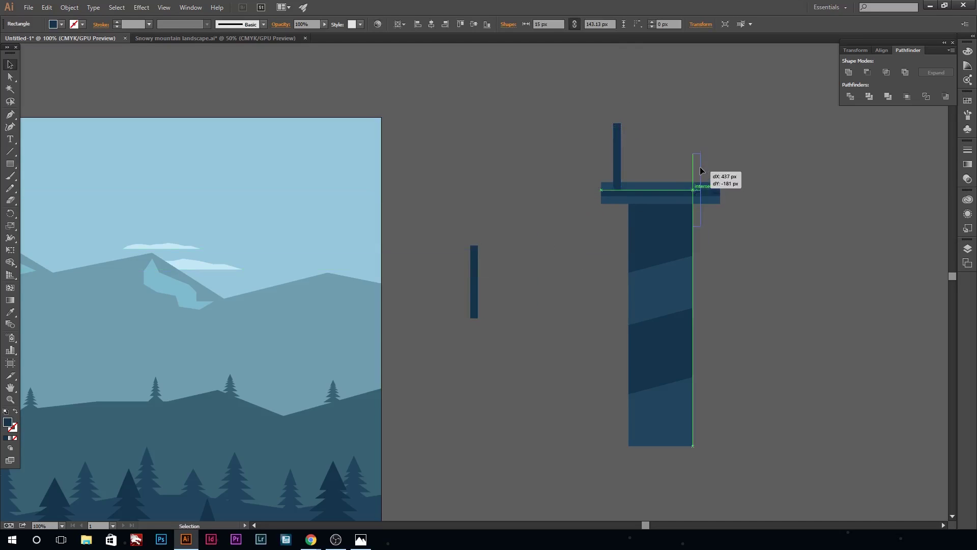
click(743, 159)
click(702, 125)
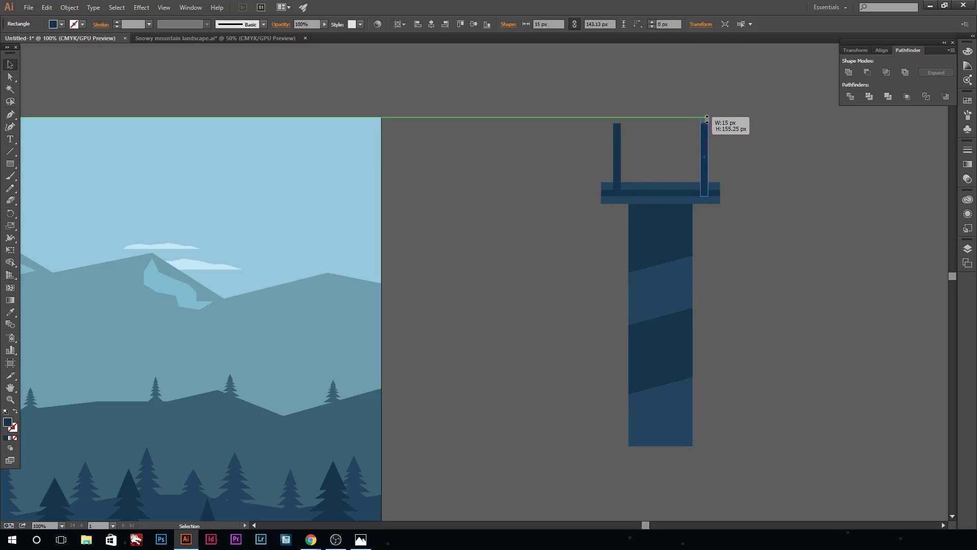
drag(705, 135, 704, 135)
click(340, 162)
drag(10, 164, 31, 200)
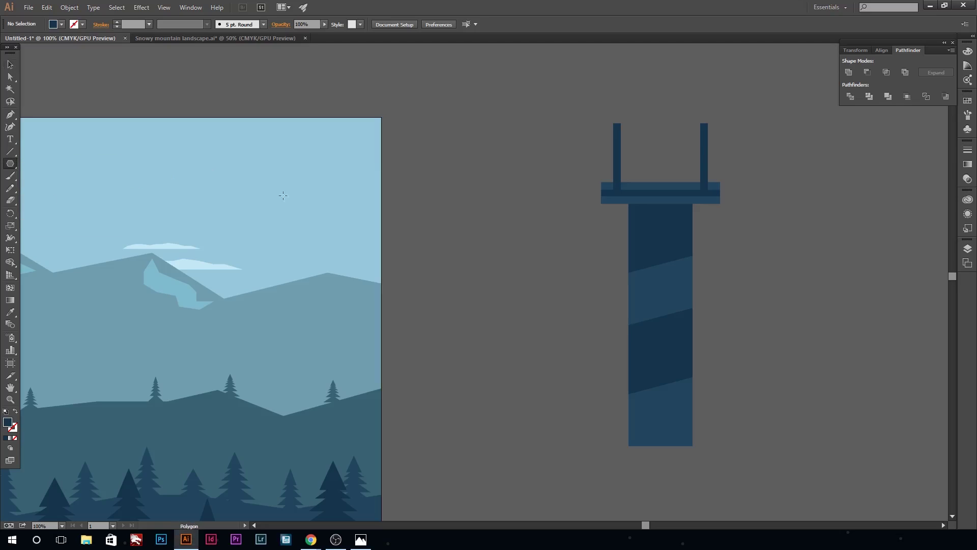
Step: Create a three-sided polygon and widen it into the lighthouse roof
click(456, 160)
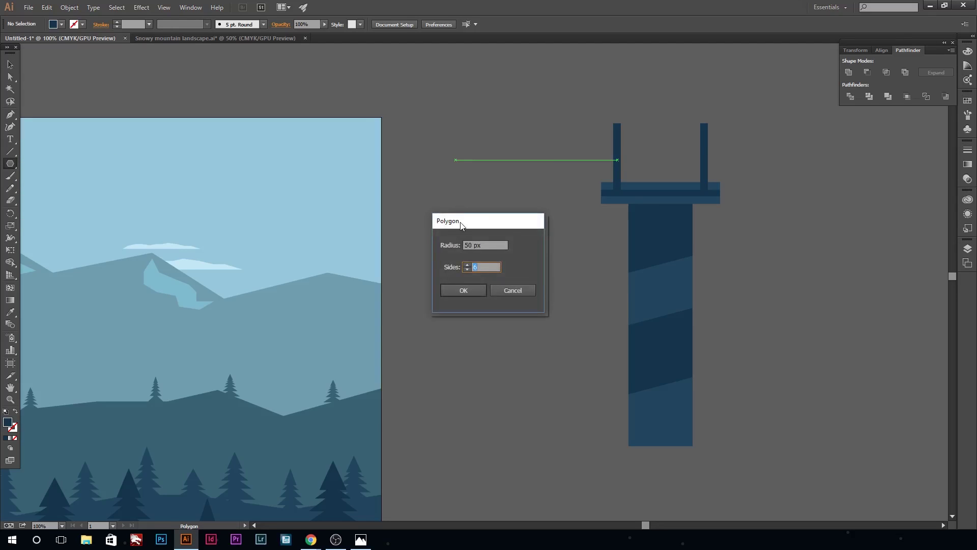
click(460, 293)
key(v)
mouse_move(477, 153)
mouse_down()
mouse_move(559, 153)
mouse_move(654, 115)
mouse_up()
click(743, 129)
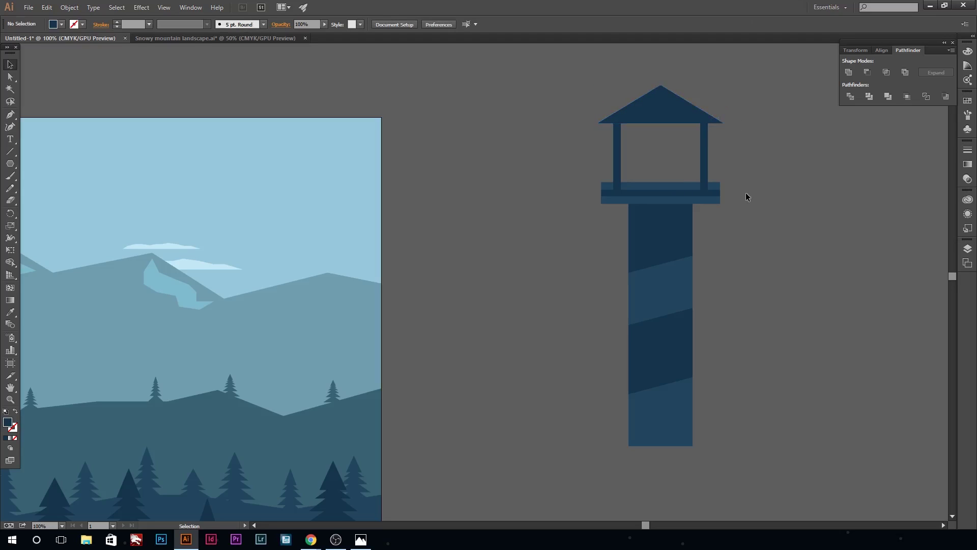
Step: Draw a small rounded rectangle lamp filled with pale yellow
click(11, 164)
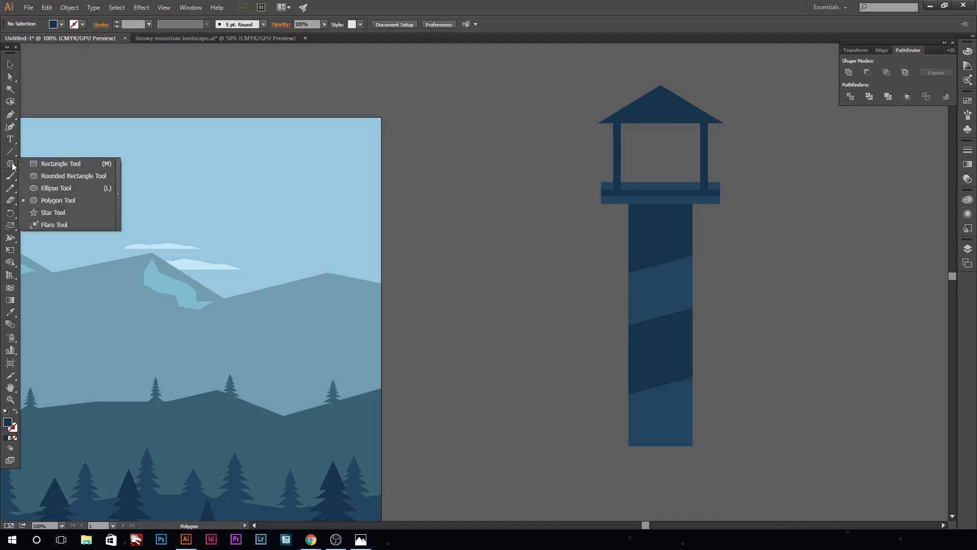
click(38, 175)
drag(455, 155, 500, 217)
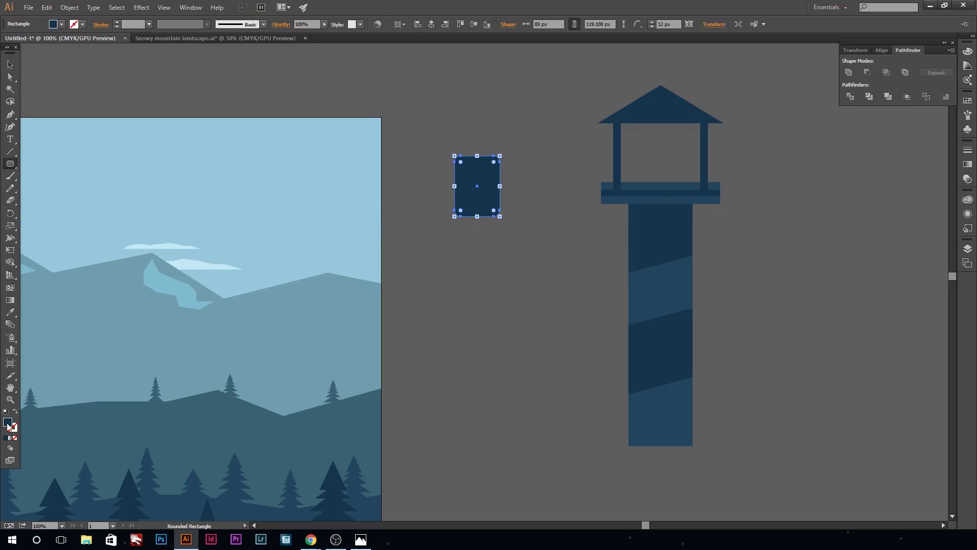
double_click(7, 422)
drag(771, 438, 772, 443)
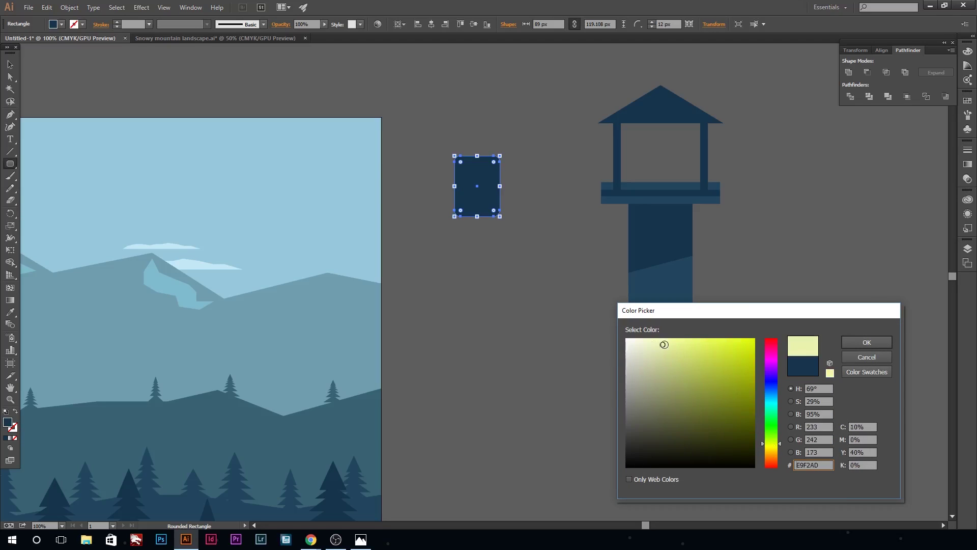
key(Return)
Step: Move the lamp between the posts, lowered to sit on the platform
key(v)
drag(487, 185, 671, 151)
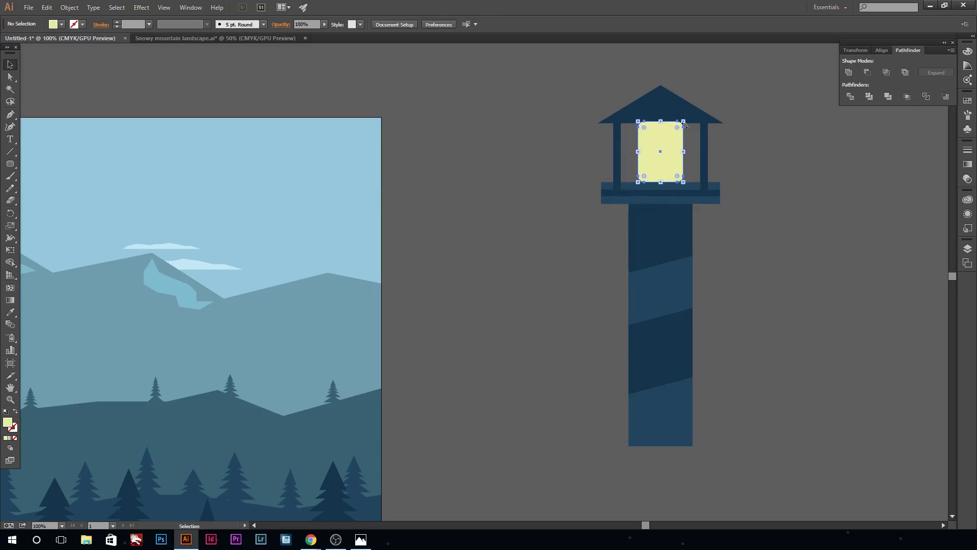
click(755, 183)
drag(669, 163, 675, 172)
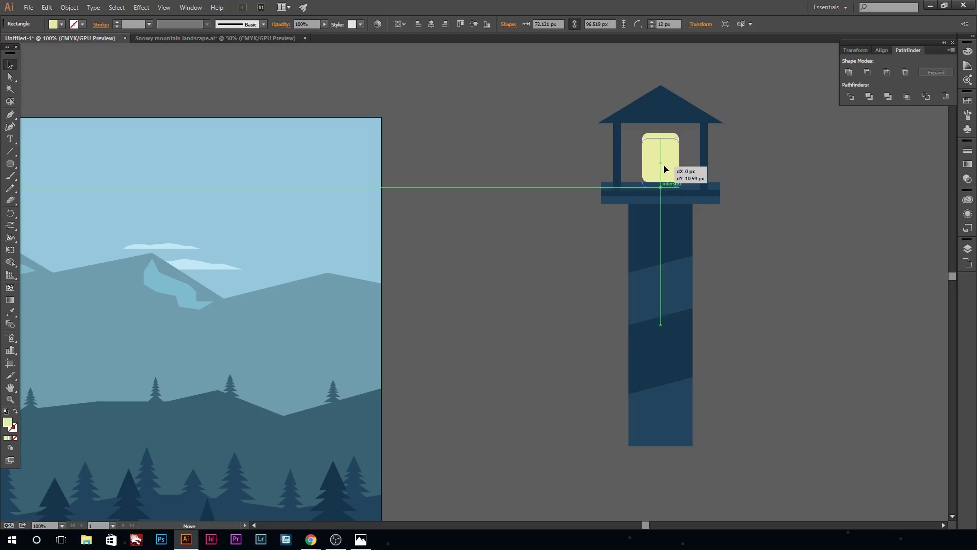
key(a)
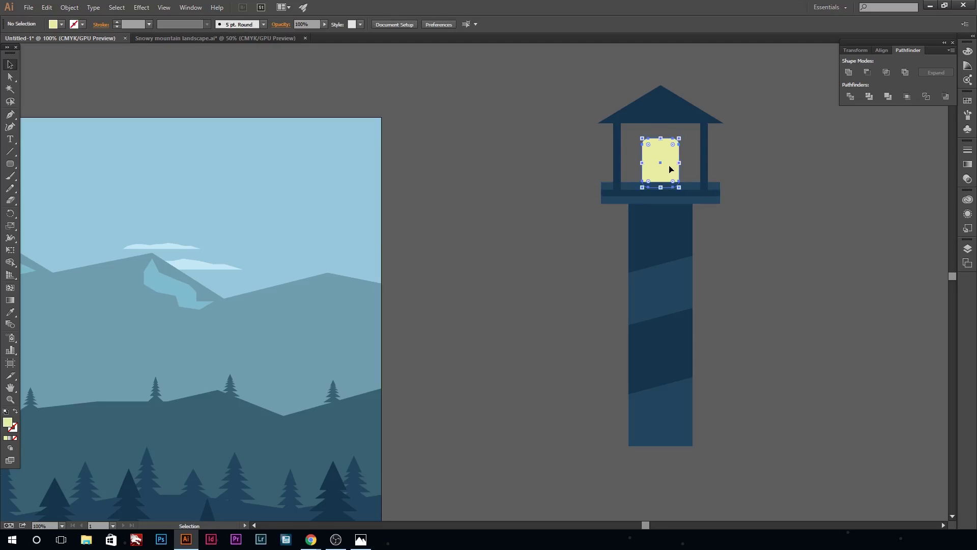
click(142, 7)
mouse_move(154, 122)
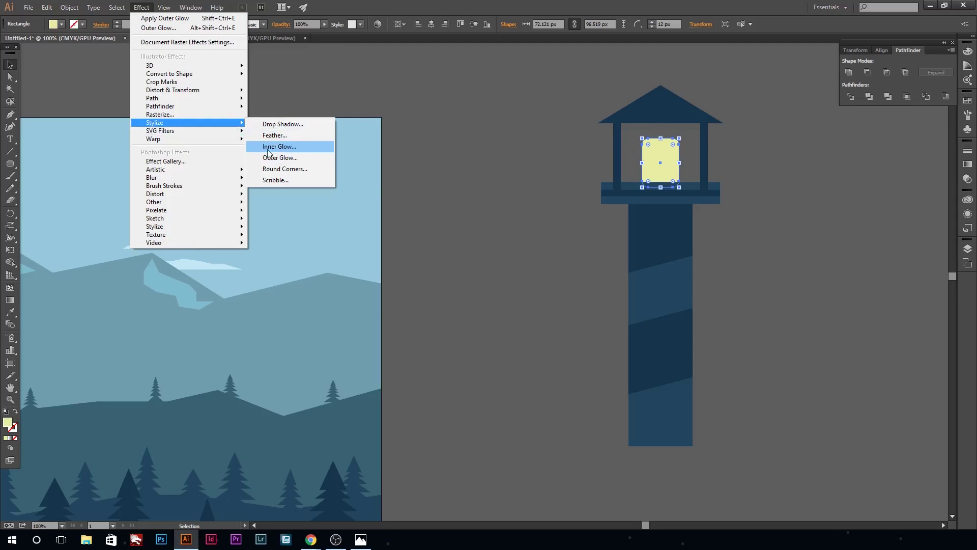
Step: Give the lamp an Outer Glow in a light colour
click(280, 157)
click(679, 244)
drag(723, 165, 799, 163)
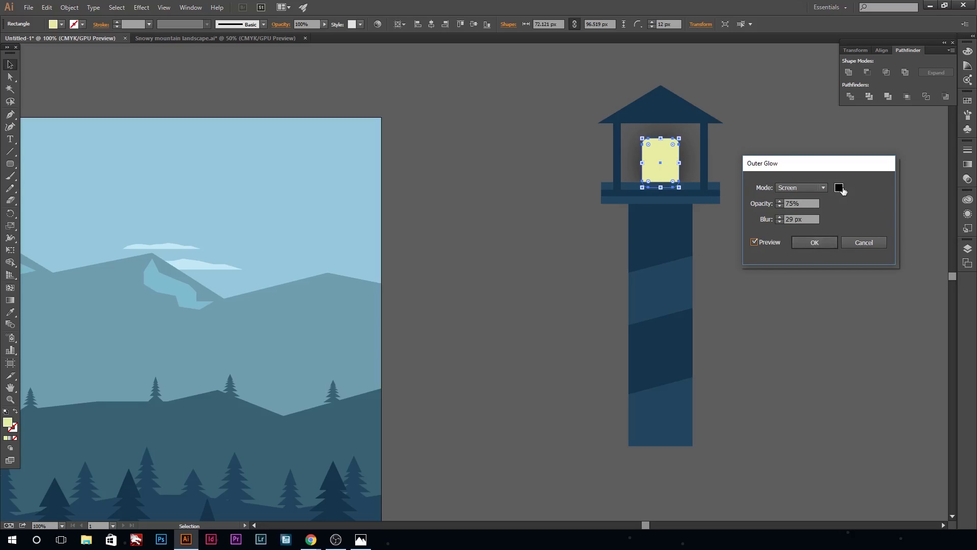
click(839, 188)
click(866, 342)
click(814, 242)
click(622, 524)
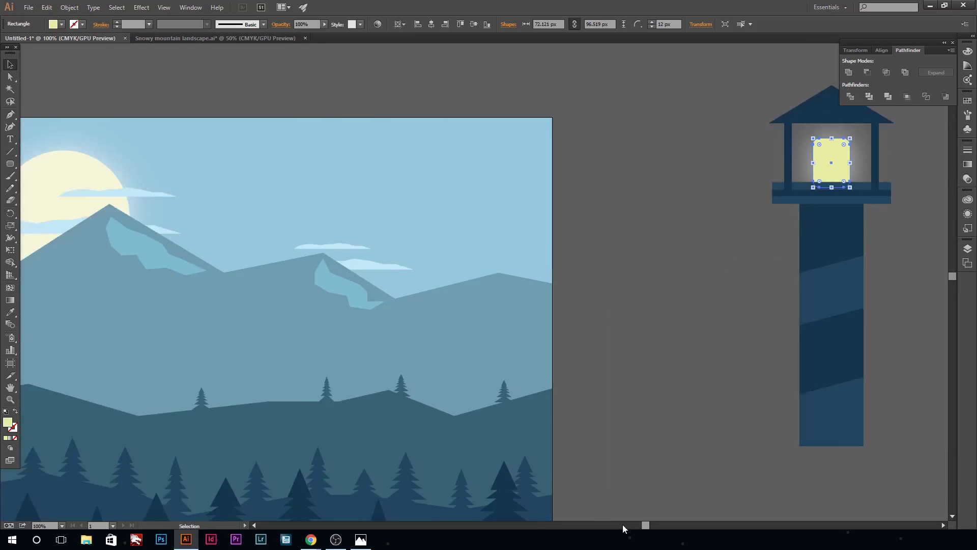
click(658, 524)
click(607, 344)
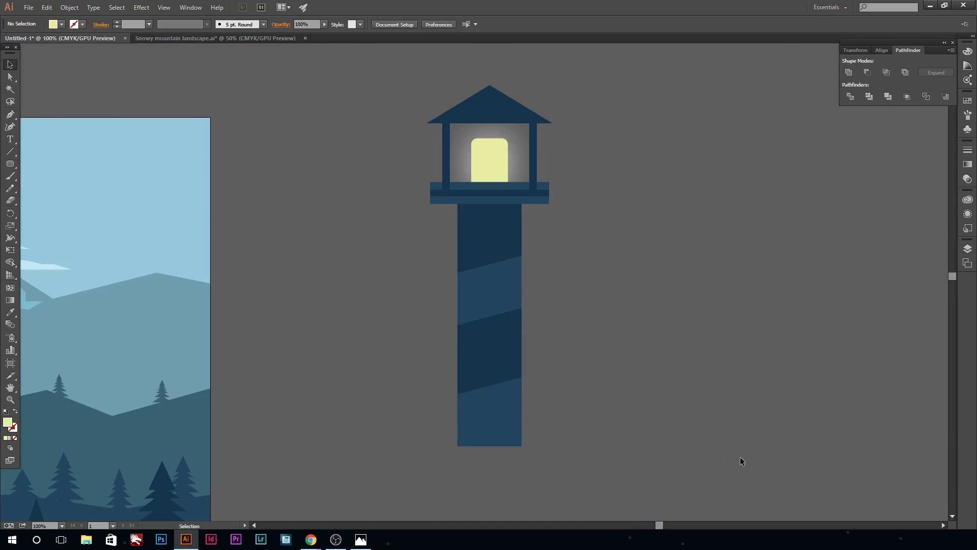
Step: Group all lighthouse pieces and shrink the group to landscape scale beside the artboard
drag(383, 87, 635, 199)
right_click(634, 198)
click(654, 519)
key(ctrl+minus)
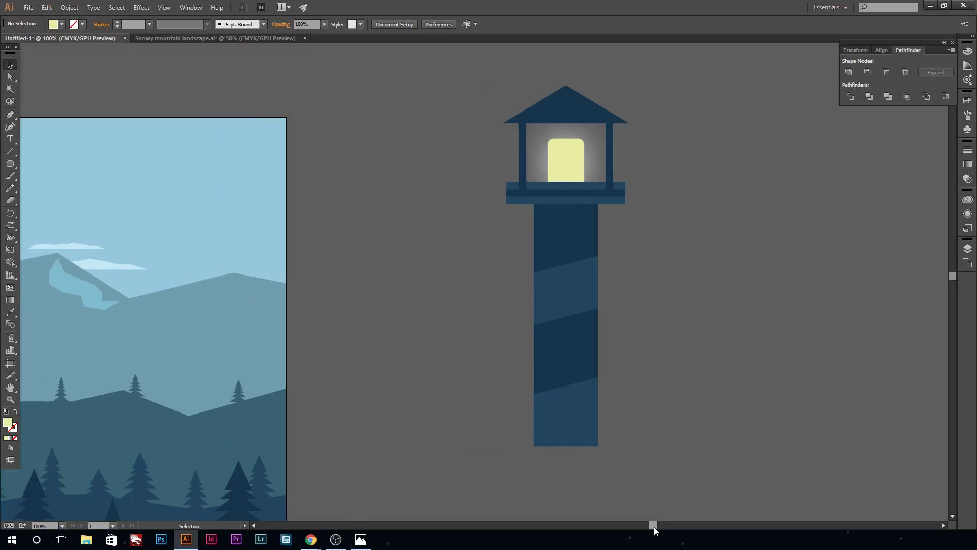
drag(654, 524, 623, 525)
drag(782, 345, 275, 342)
drag(319, 148, 263, 312)
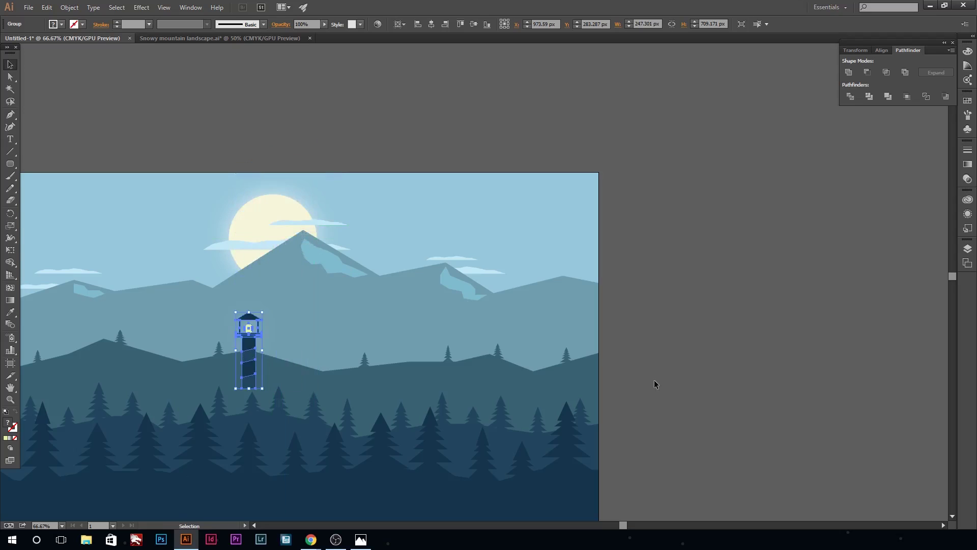
drag(252, 351, 667, 309)
key(ctrl+plus)
key(ctrl+plus)
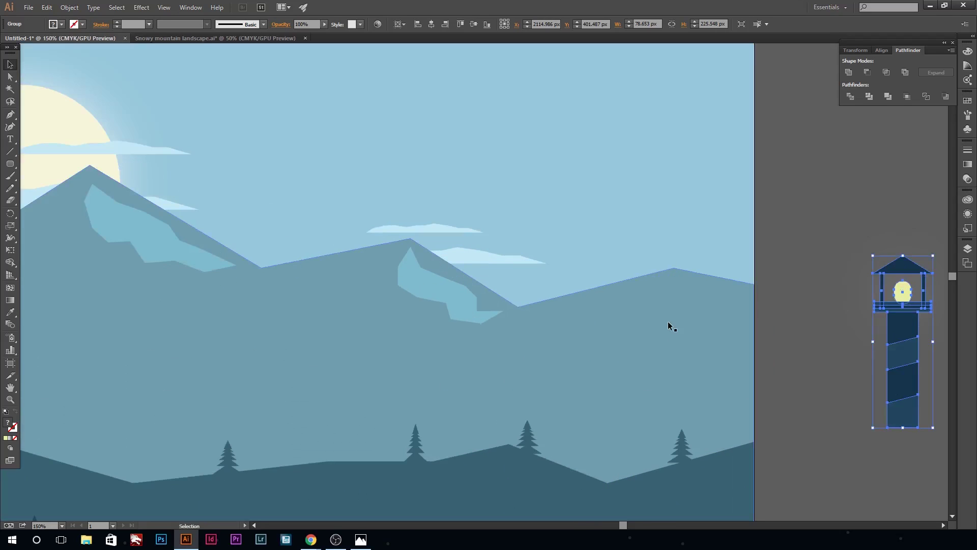
Step: Zoom in and select the lamp to round its corners
click(651, 524)
key(ctrl+plus)
key(ctrl+plus)
right_click(625, 382)
right_click(601, 403)
click(627, 435)
click(487, 306)
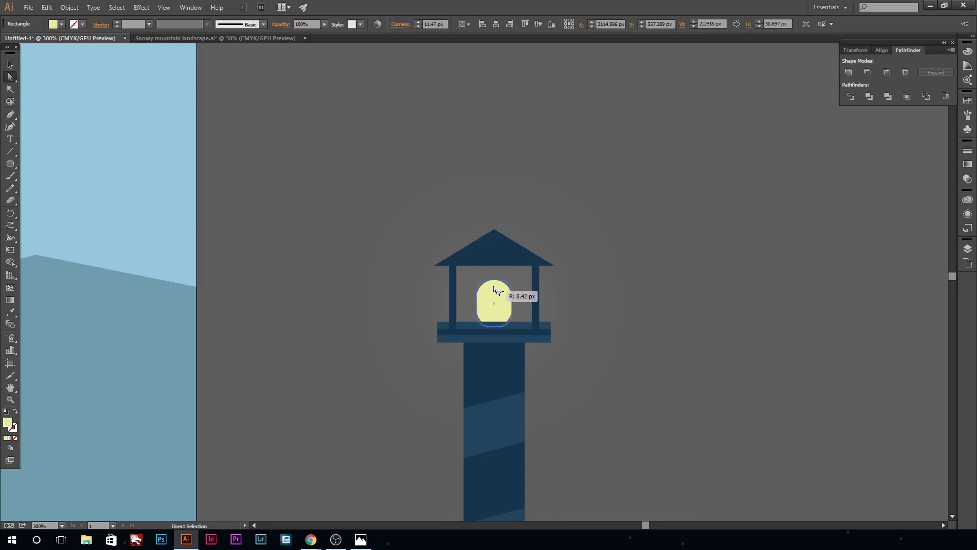
click(10, 64)
Step: Move the lighthouse group into the middle of the landscape and shrink it slightly
scroll(389, 316, down, 1)
scroll(388, 316, down, 1)
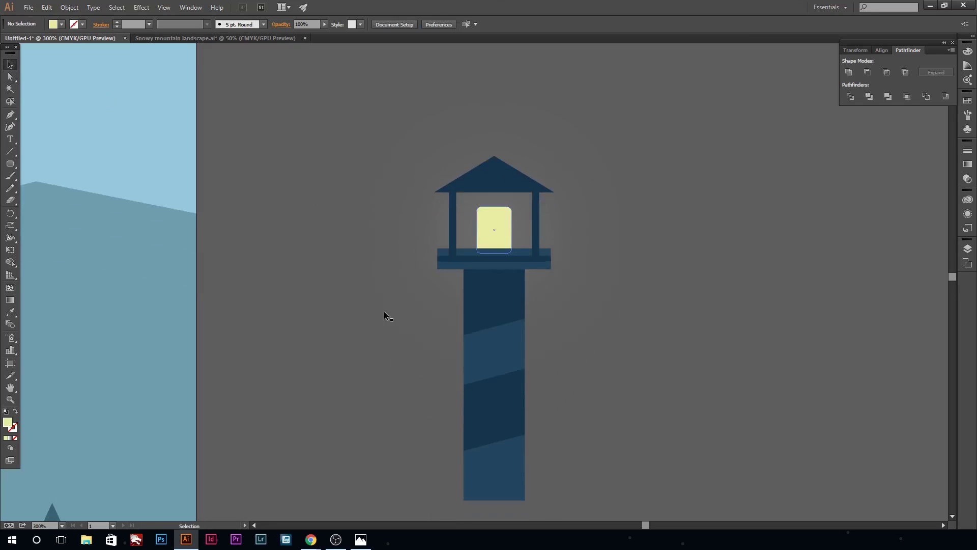
click(493, 356)
right_click(646, 230)
click(627, 303)
key(ctrl+minus)
key(ctrl+minus)
key(ctrl+minus)
key(ctrl+minus)
scroll(625, 300, left, 5)
mouse_move(739, 306)
mouse_down()
mouse_move(347, 316)
mouse_move(346, 332)
mouse_up()
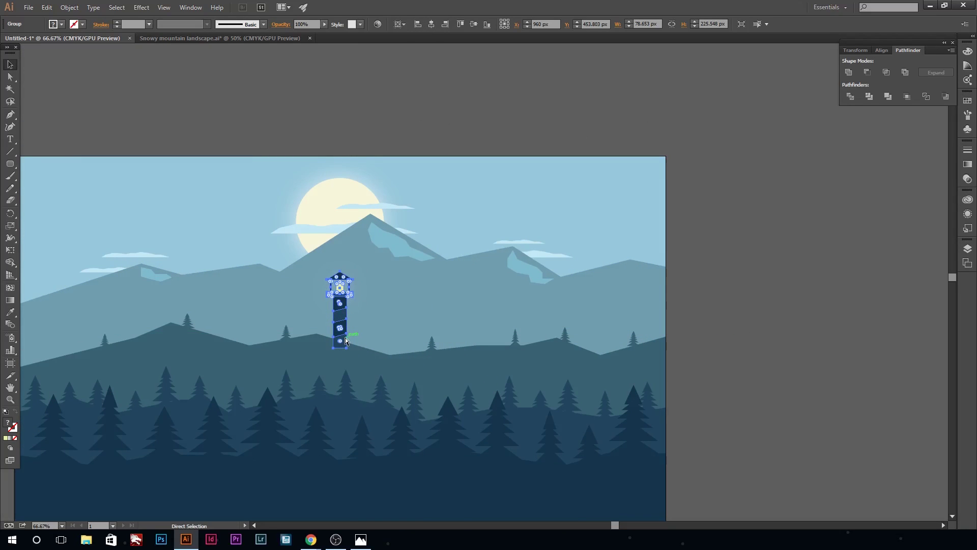
drag(353, 272, 352, 276)
key(a)
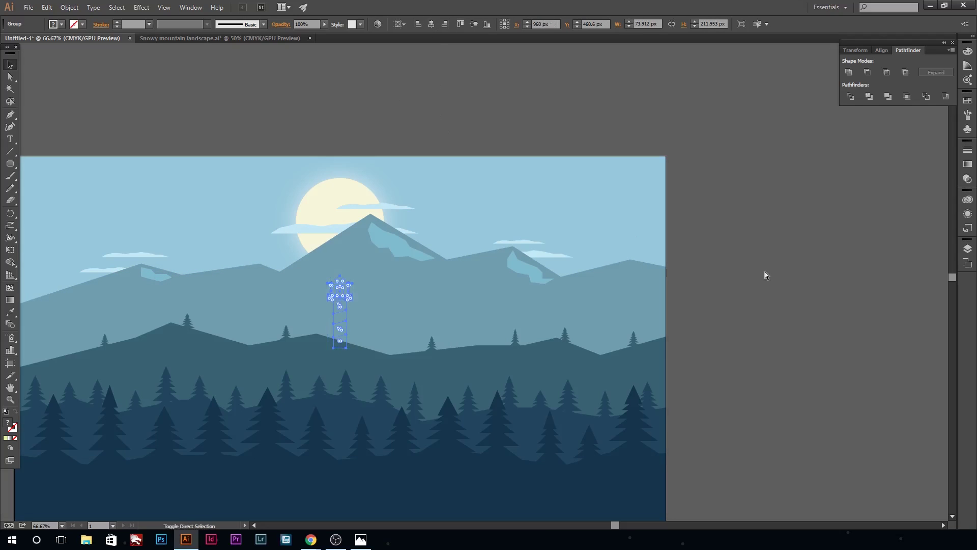
click(783, 274)
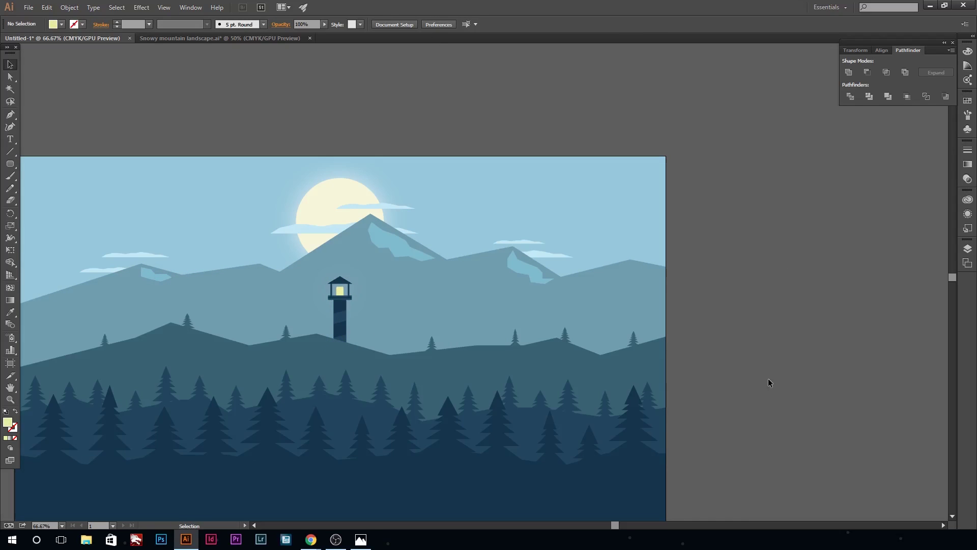
Step: Make the lighthouse slightly narrower and taller, then centre it horizontally on the artboard
key(ctrl+plus)
key(ctrl+plus)
key(ctrl+plus)
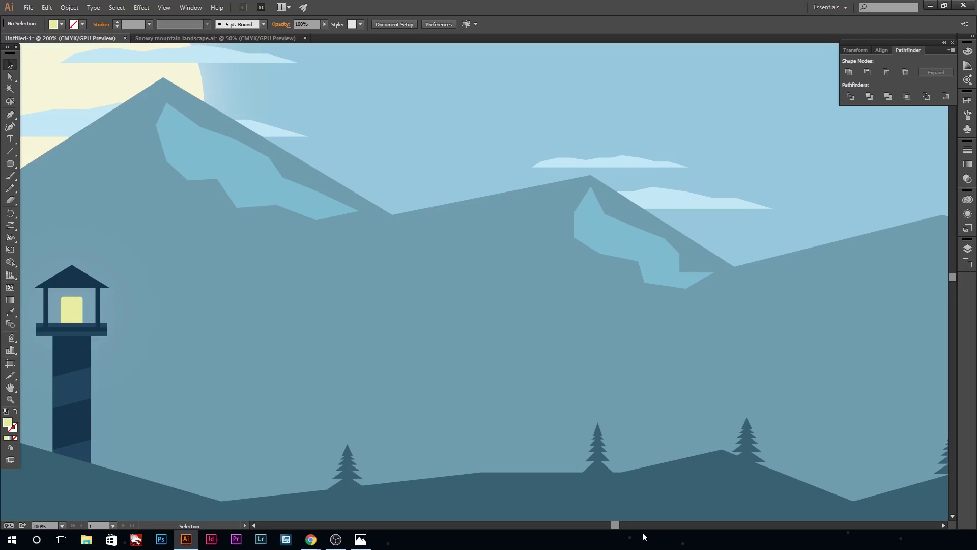
scroll(608, 458, left, 5)
scroll(527, 391, left, 5)
click(440, 249)
drag(451, 337, 445, 336)
drag(445, 228, 442, 238)
click(432, 24)
key(ctrl+minus)
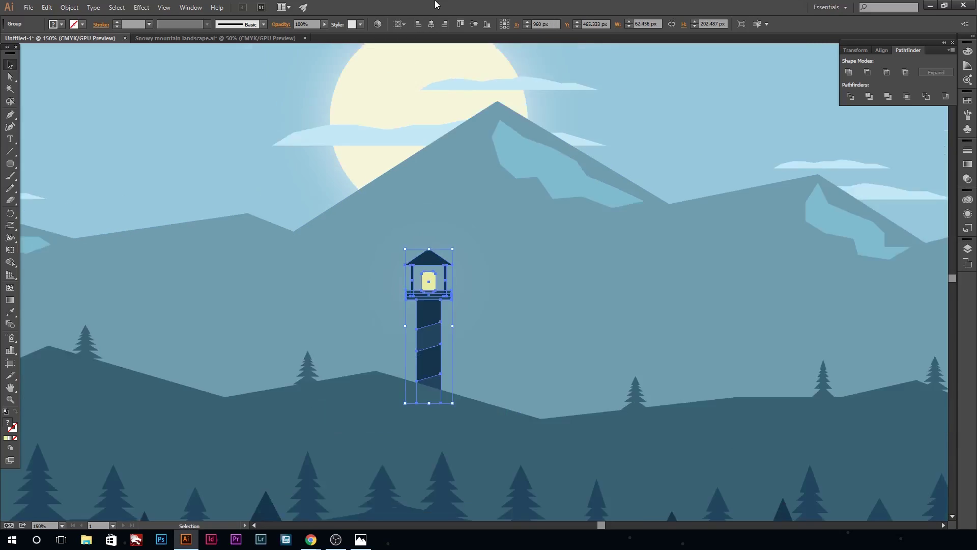
key(ctrl+0)
click(767, 170)
key(ctrl+plus)
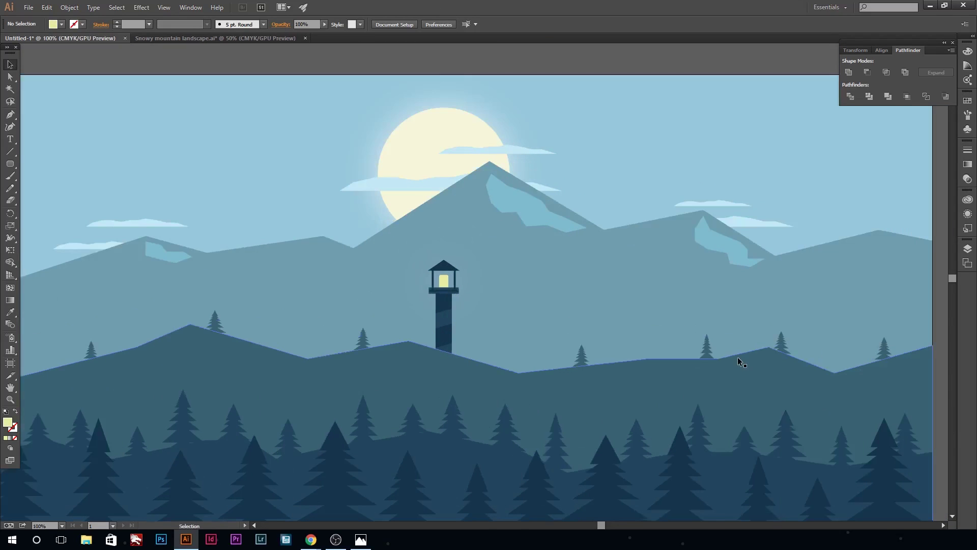
key(ctrl+plus)
key(ctrl+plus)
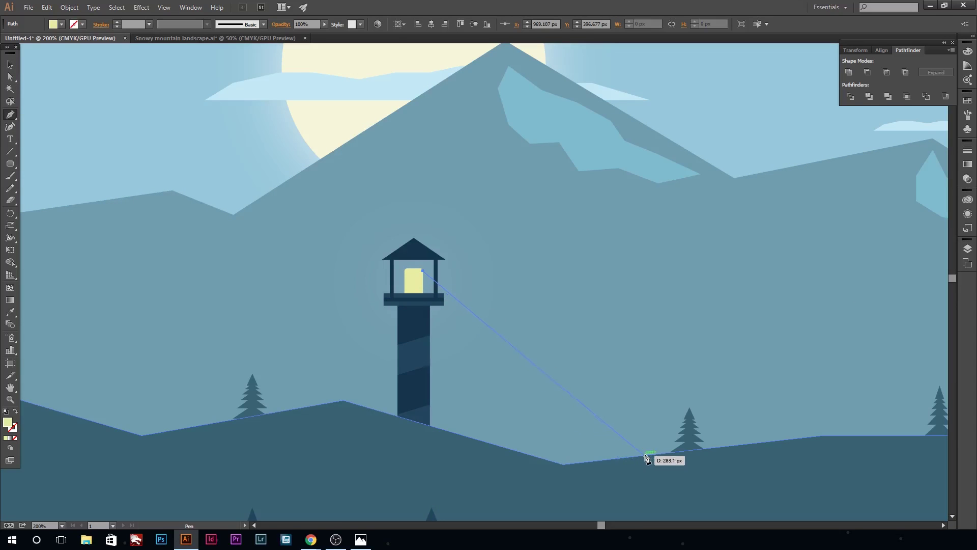
Step: Pen a triangular beam from the lamp down to the hill, filled near-white cream
click(652, 454)
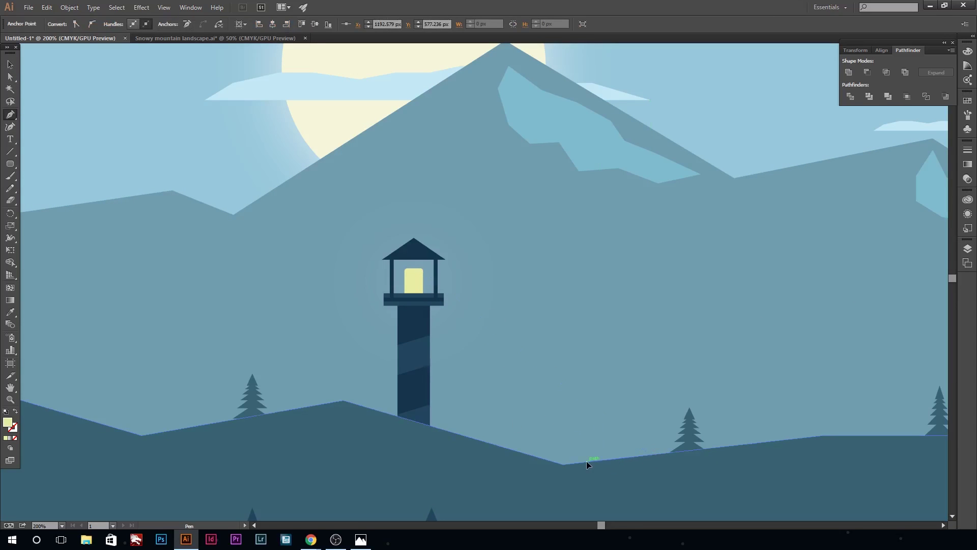
click(588, 462)
click(423, 270)
click(10, 65)
double_click(8, 422)
click(636, 343)
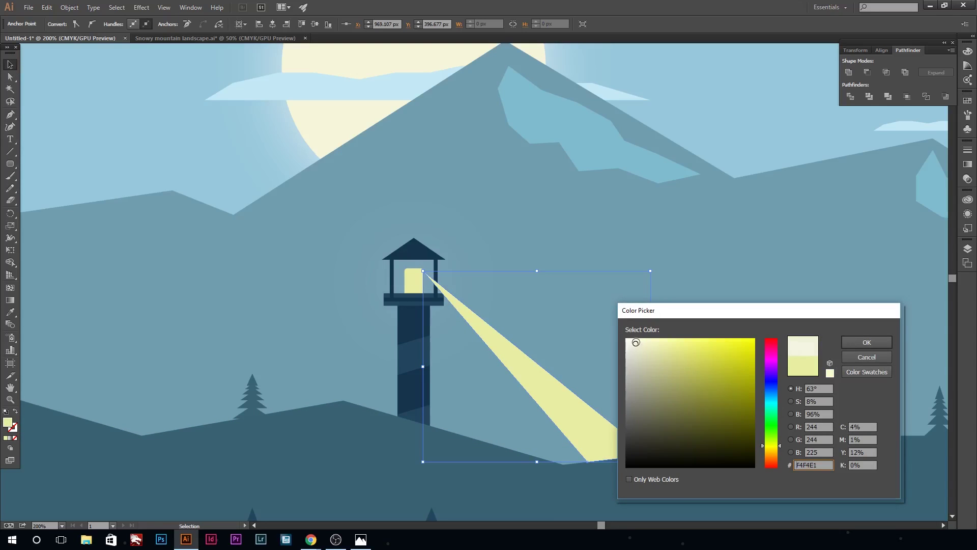
key(Return)
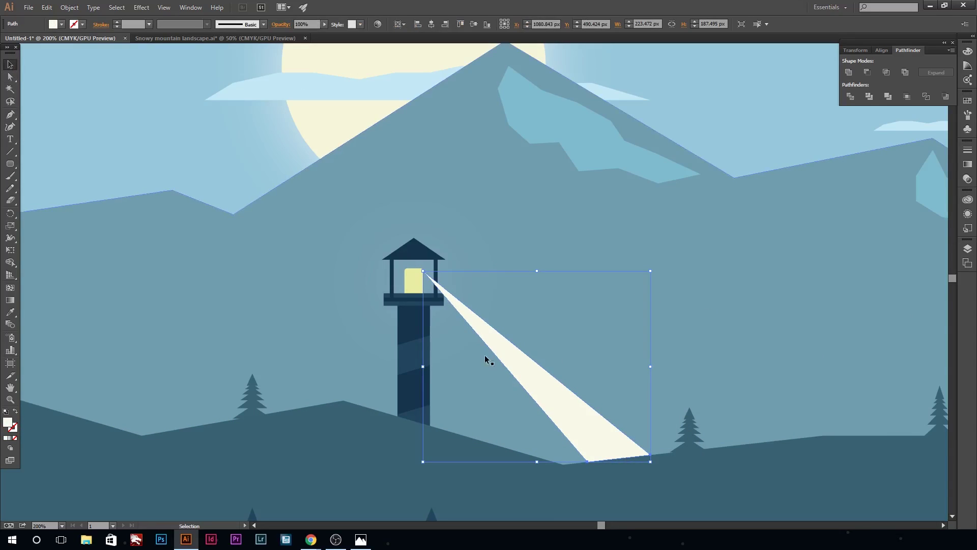
Step: Apply an Outer Glow effect to the light beam
click(141, 7)
click(259, 159)
click(755, 242)
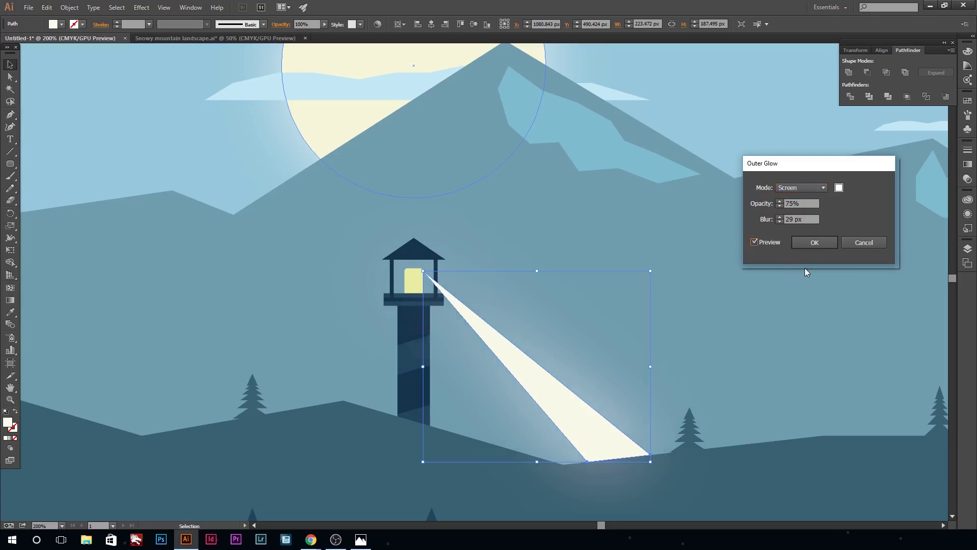
click(823, 242)
key(ctrl+0)
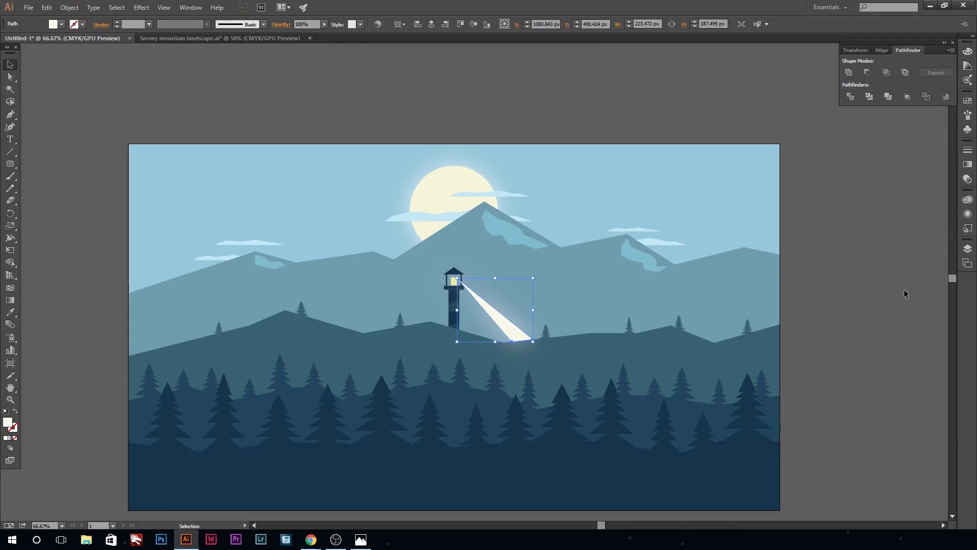
click(880, 287)
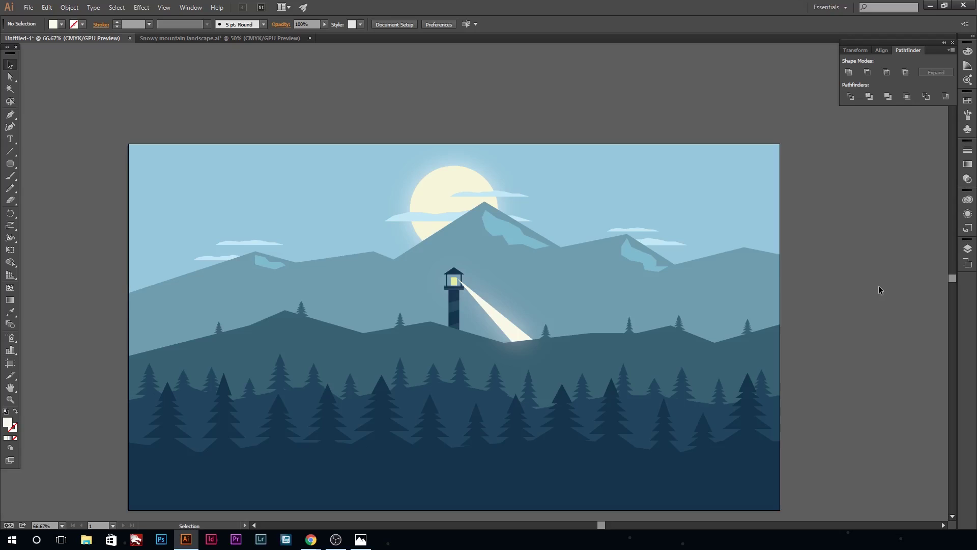
Step: Draw the house body rectangle beside the artboard and fill it with the dark-blue hill colour
drag(602, 525, 628, 525)
key(ctrl+1)
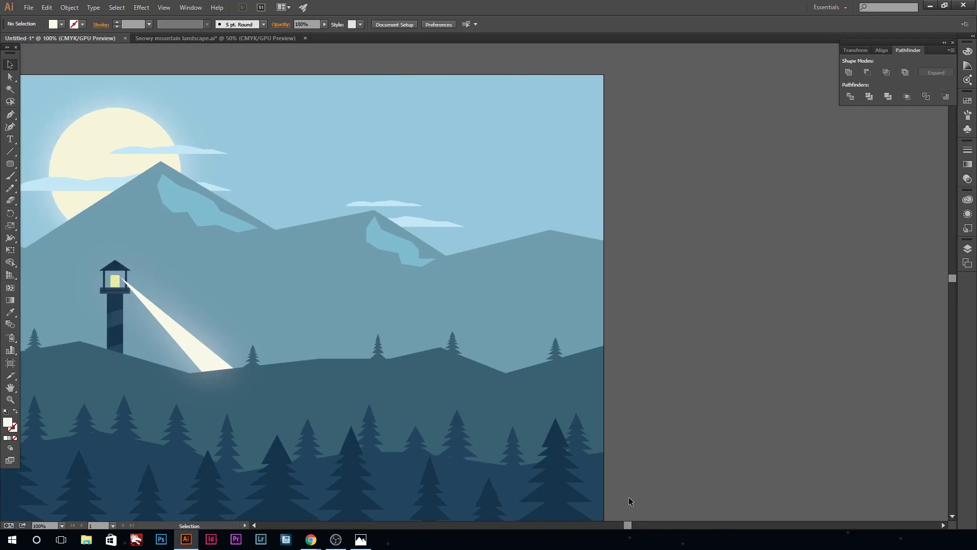
drag(10, 164, 59, 168)
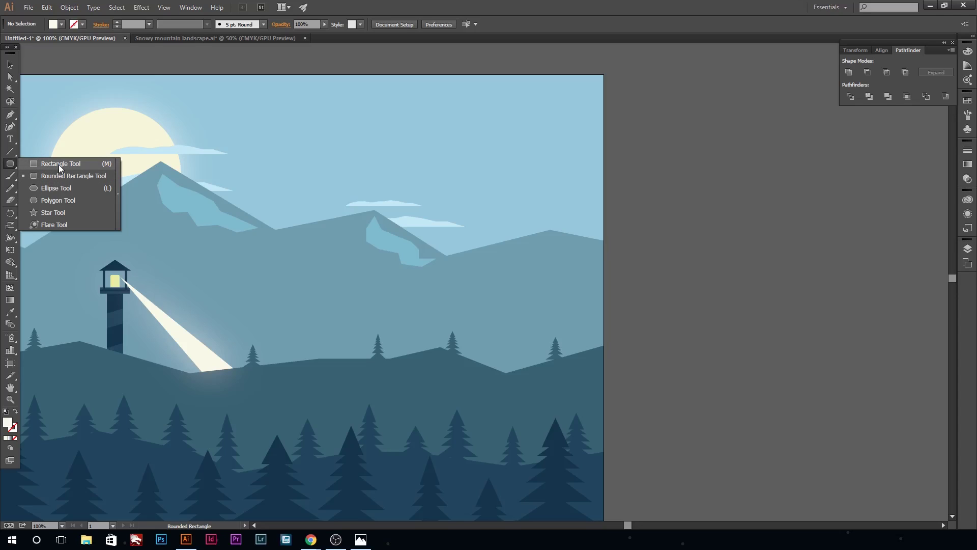
click(59, 164)
drag(647, 236, 751, 301)
key(i)
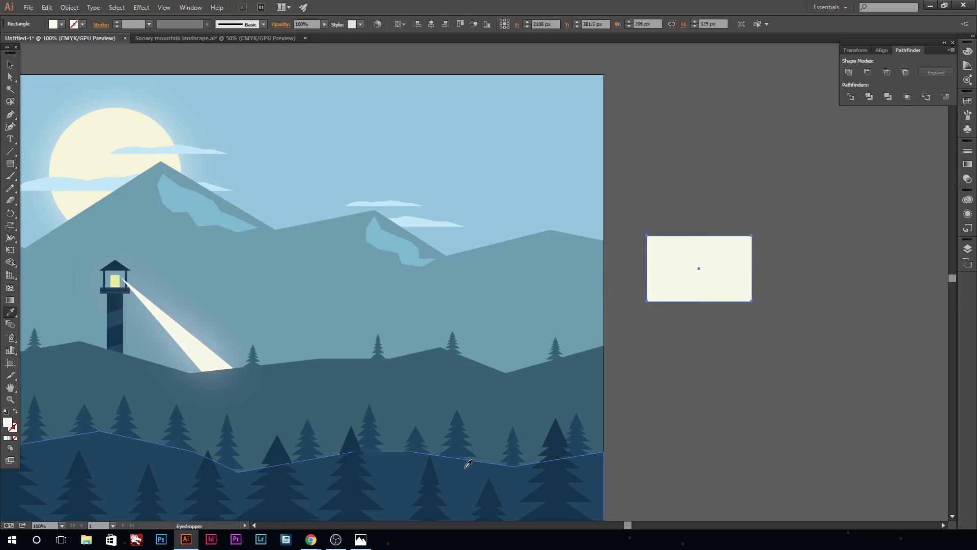
click(467, 472)
drag(703, 275, 731, 275)
Step: Add a 3-sided polygon in the dark tree colour and stretch it into a wide roof
drag(10, 164, 31, 202)
click(32, 203)
click(667, 196)
key(Return)
key(i)
click(432, 488)
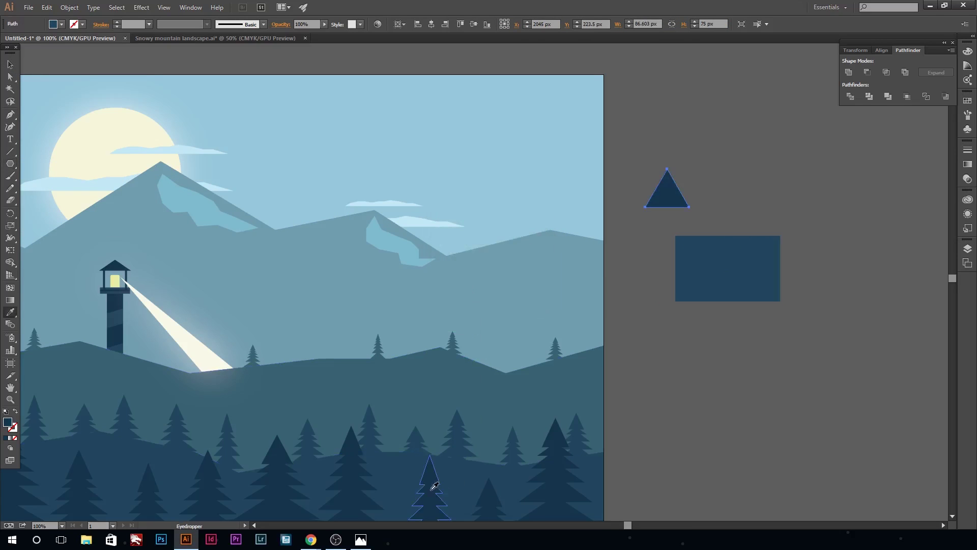
mouse_move(689, 188)
mouse_down()
mouse_move(811, 188)
mouse_move(753, 220)
mouse_move(806, 219)
mouse_up()
click(810, 284)
Step: Draw a thin base strip centred under the house body
drag(11, 172, 32, 202)
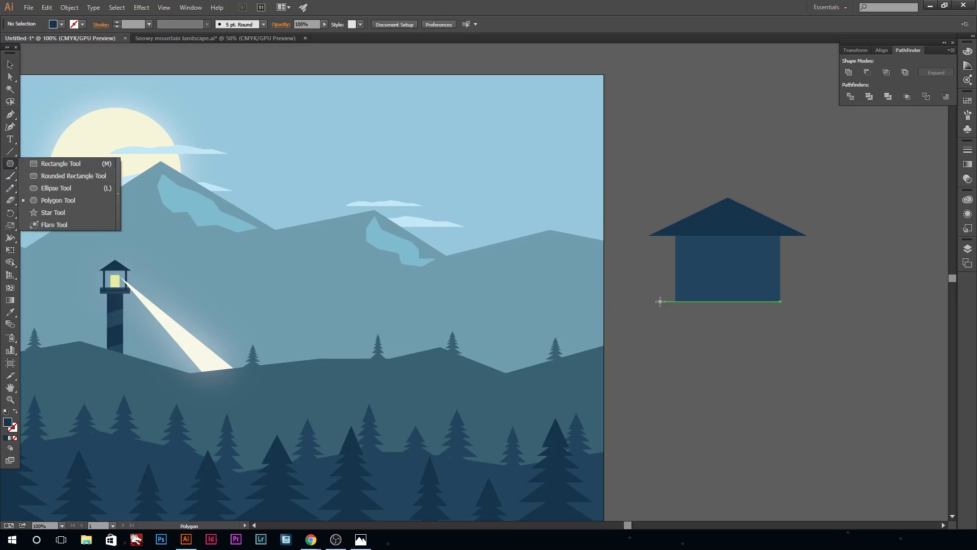
drag(11, 164, 51, 164)
mouse_move(661, 302)
mouse_down()
mouse_move(797, 305)
mouse_move(762, 325)
mouse_move(747, 310)
mouse_up()
key(v)
click(752, 334)
click(715, 334)
Step: Draw a small chimney rectangle on the roof's left slope
key(m)
drag(675, 143, 699, 216)
key(v)
click(813, 210)
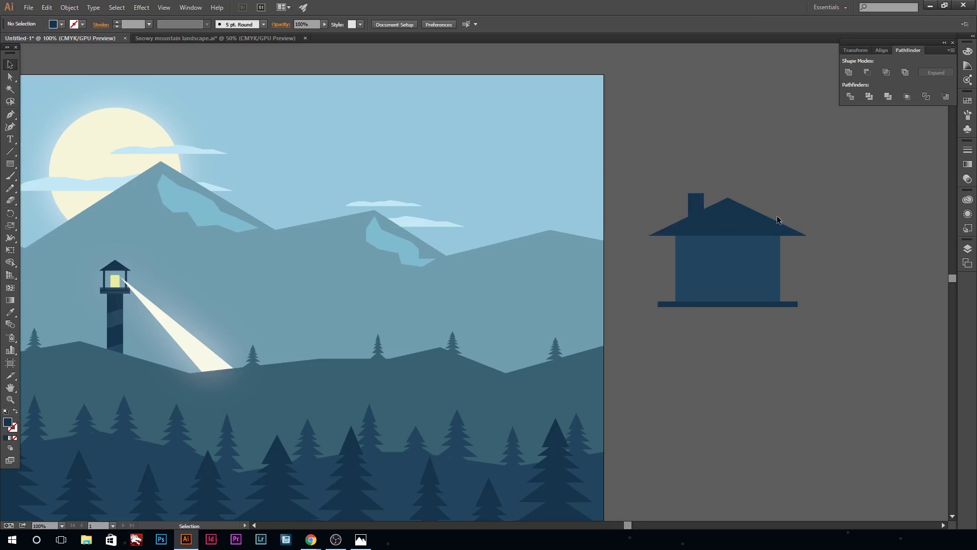
click(705, 214)
Step: Unite the roof, chimney and body into one shape with Pathfinder
key(ctrl+shift+bracketright)
shift+click(697, 206)
shift+click(693, 298)
click(849, 73)
click(751, 423)
drag(627, 525, 633, 525)
Step: Draw a window rectangle on the house body and fill it pale yellow
click(10, 164)
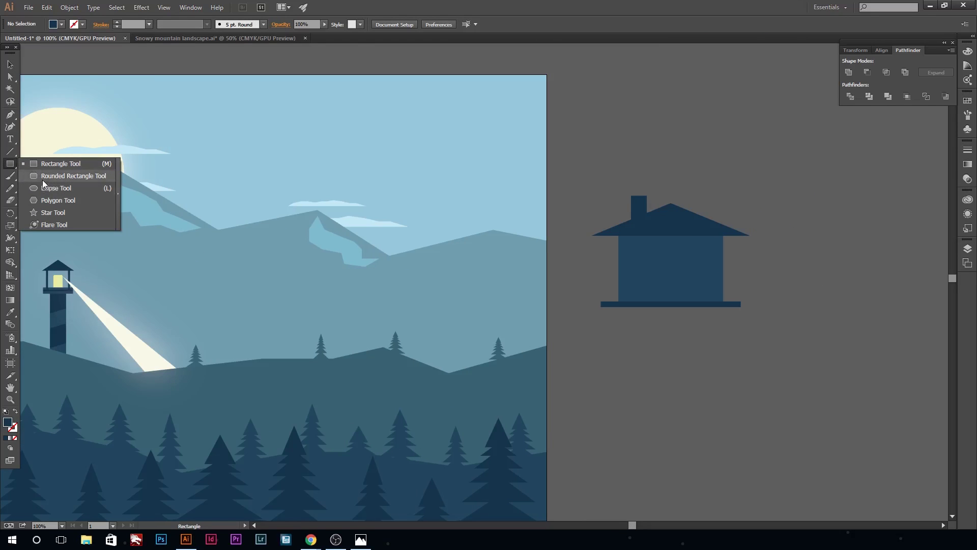
click(56, 163)
drag(632, 246, 711, 278)
key(i)
click(128, 337)
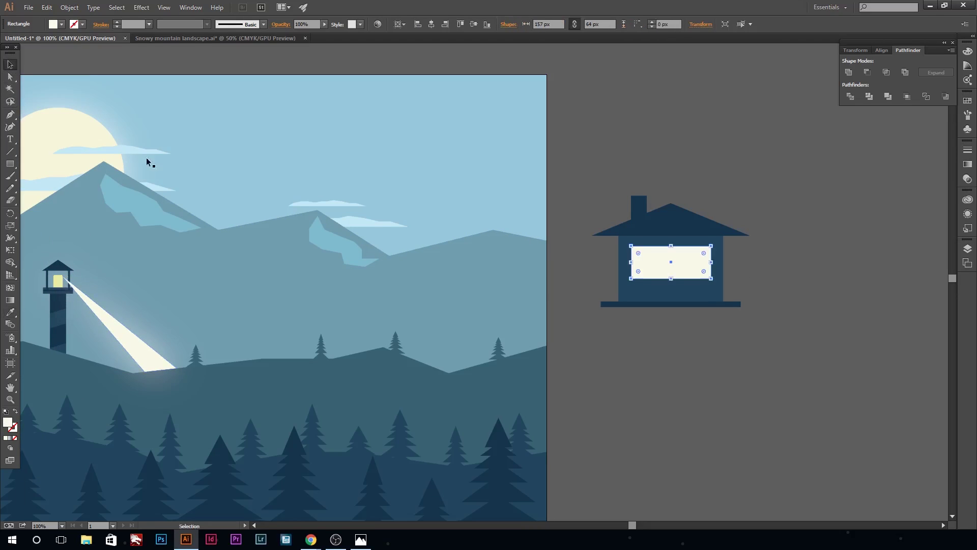
key(v)
double_click(8, 422)
click(847, 346)
click(730, 364)
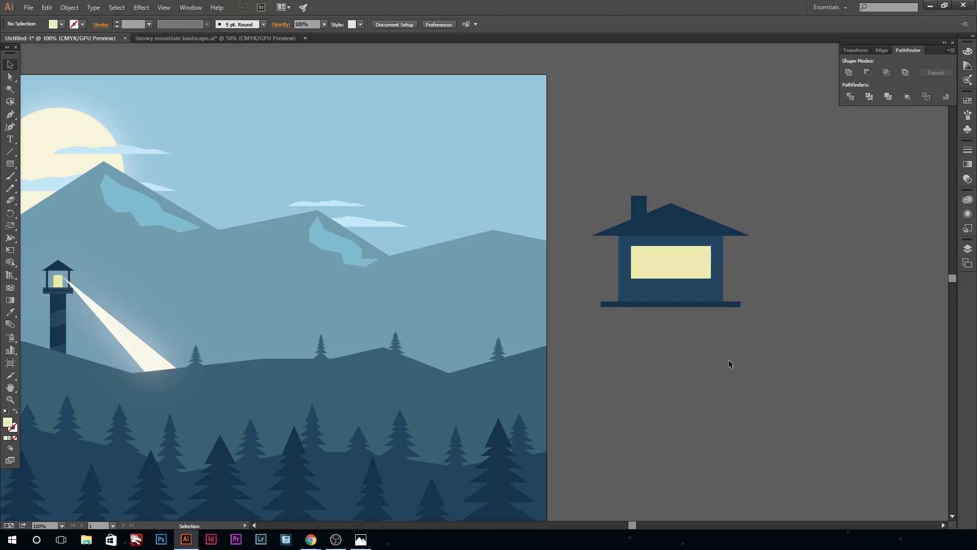
click(699, 273)
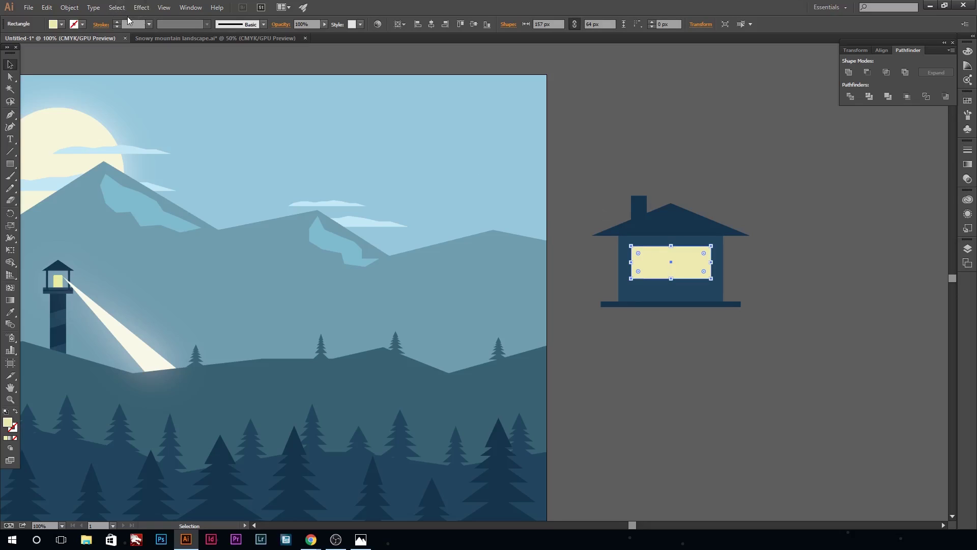
click(620, 316)
drag(633, 525, 655, 525)
Step: Duplicate the base bar into a horizontal divider fitted across the window
key(ctrl+plus)
key(ctrl+plus)
click(599, 262)
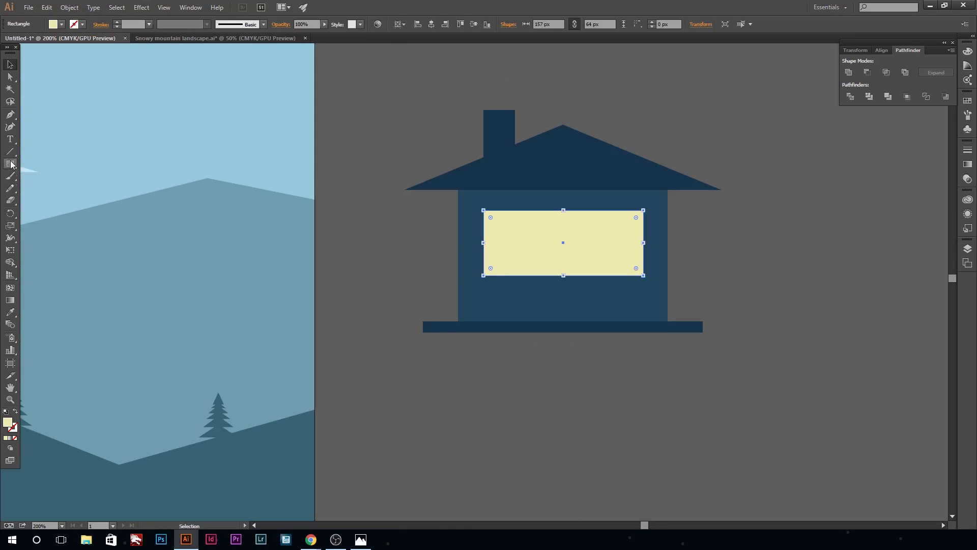
click(444, 328)
drag(444, 328, 471, 410)
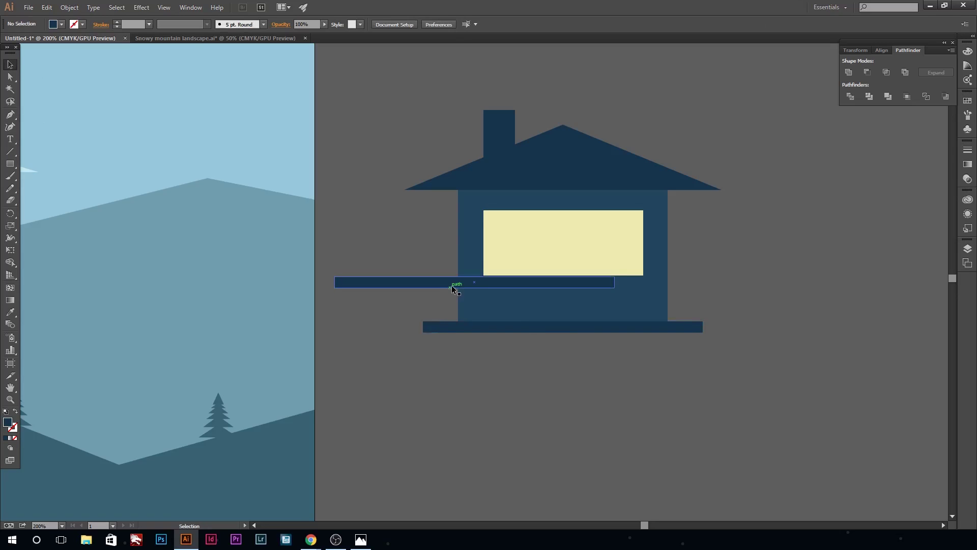
drag(592, 411, 624, 247)
drag(764, 246, 643, 249)
click(686, 272)
click(573, 247)
click(378, 208)
click(566, 246)
mouse_move(565, 243)
mouse_down()
mouse_move(592, 246)
mouse_move(585, 251)
mouse_up()
Step: Copy the divider and rotate it into a vertical bar through the window centre
key(ctrl+c)
key(ctrl+v)
mouse_move(557, 289)
mouse_down()
mouse_move(545, 312)
mouse_move(469, 360)
mouse_up()
mouse_move(472, 306)
mouse_down()
mouse_move(546, 253)
mouse_move(568, 262)
mouse_up()
drag(563, 370, 564, 275)
click(618, 270)
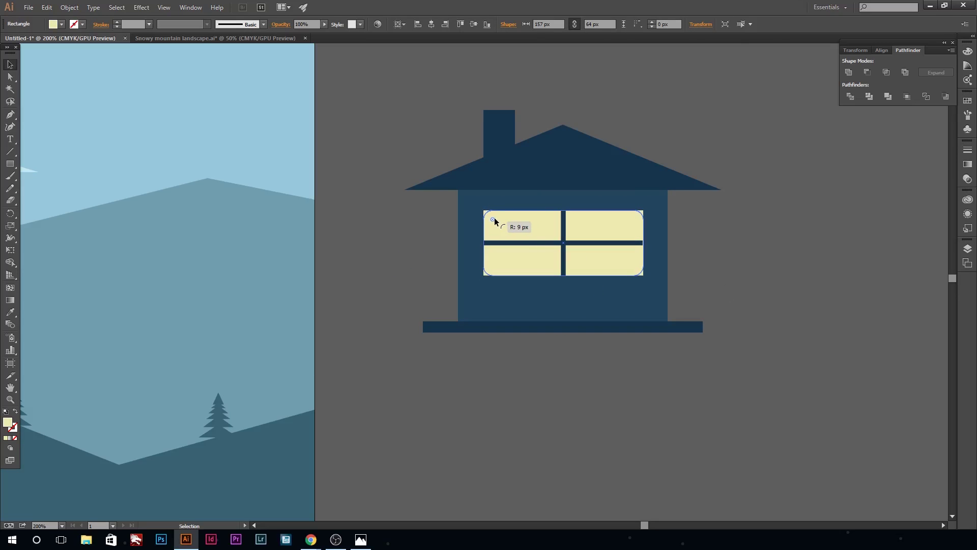
click(565, 262)
click(562, 234)
drag(566, 278, 574, 279)
Step: Give the window a Stylize Outer Glow with 9 px blur
click(372, 212)
click(528, 271)
click(141, 7)
click(286, 158)
click(755, 242)
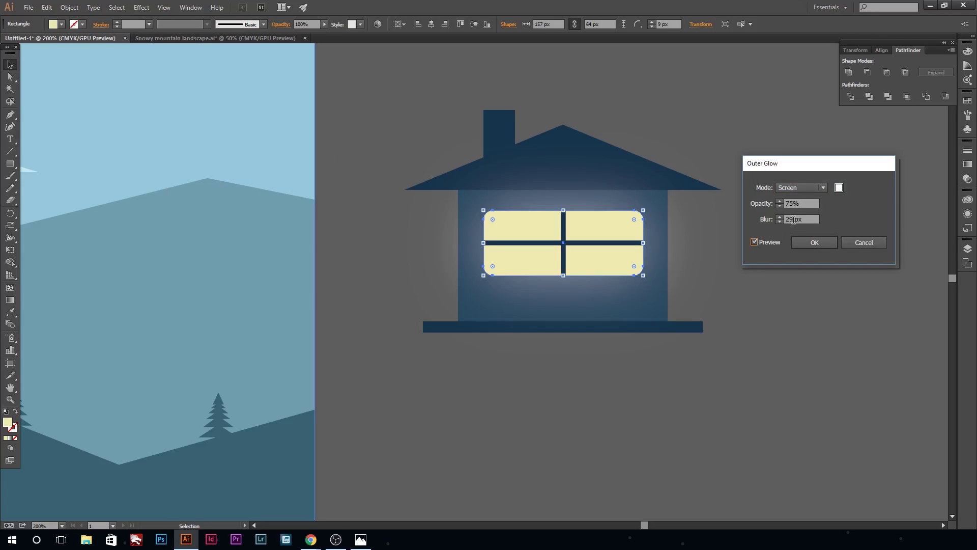
text(20)
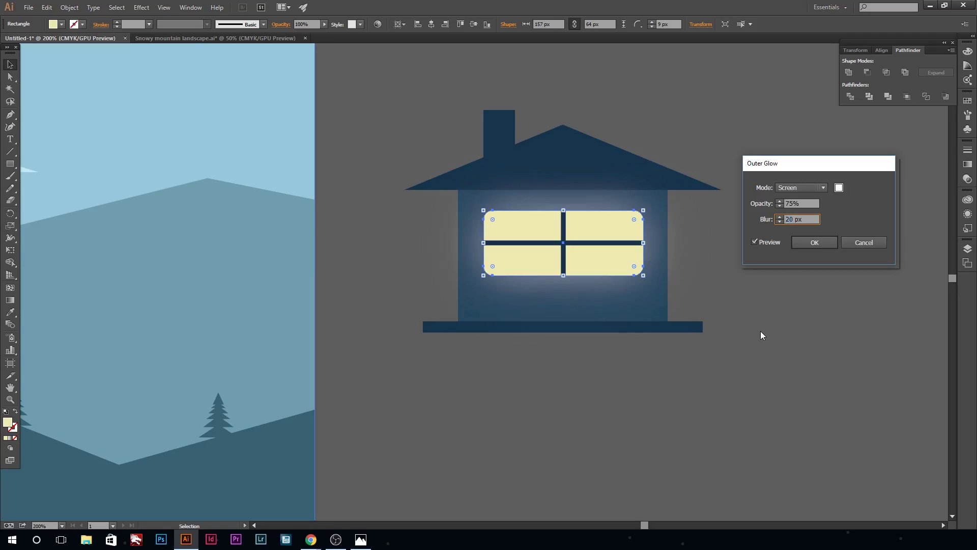
click(780, 217)
text(9)
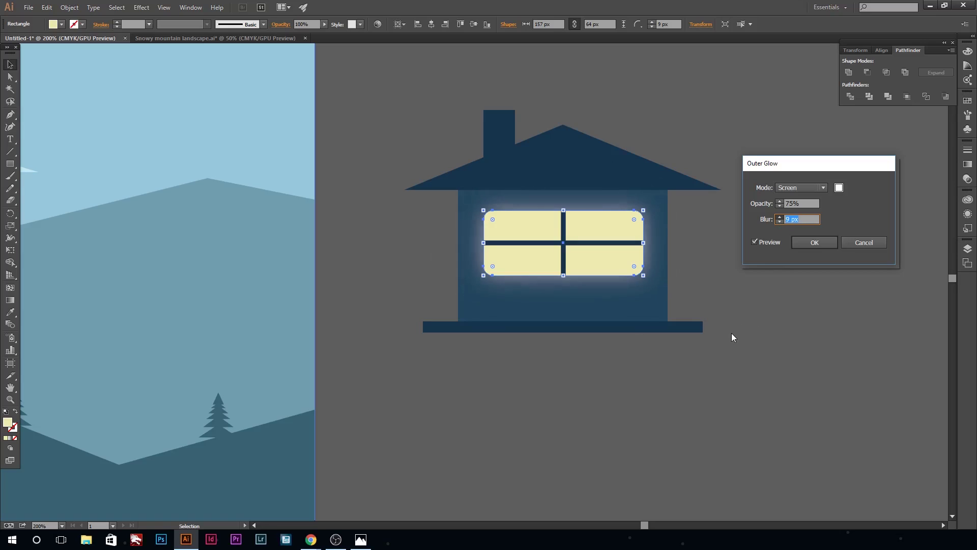
click(821, 245)
click(733, 267)
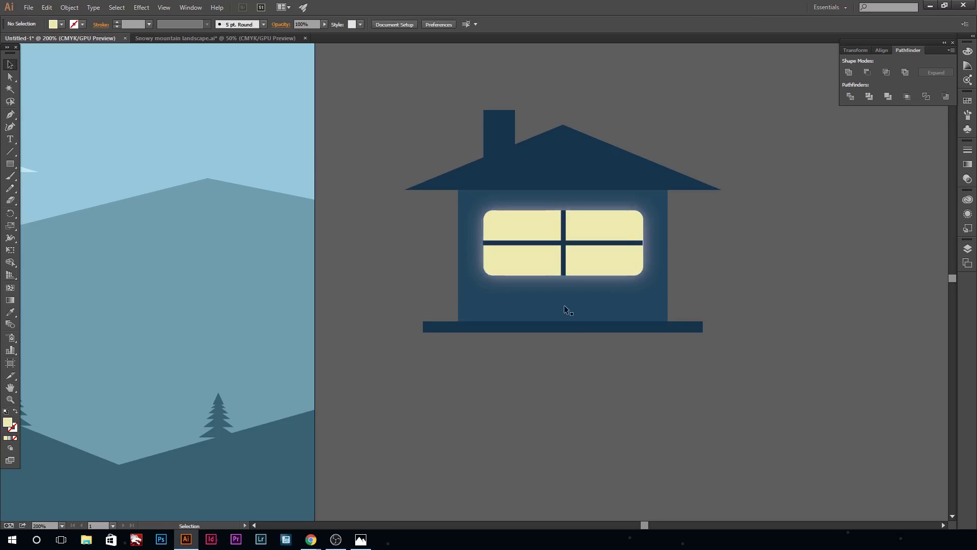
key(ctrl+a)
click(682, 384)
Step: Straighten the window bars, then group all the house parts
click(563, 275)
drag(563, 275, 564, 282)
drag(585, 243, 604, 252)
click(727, 278)
click(708, 274)
key(ctrl+a)
right_click(771, 251)
click(782, 312)
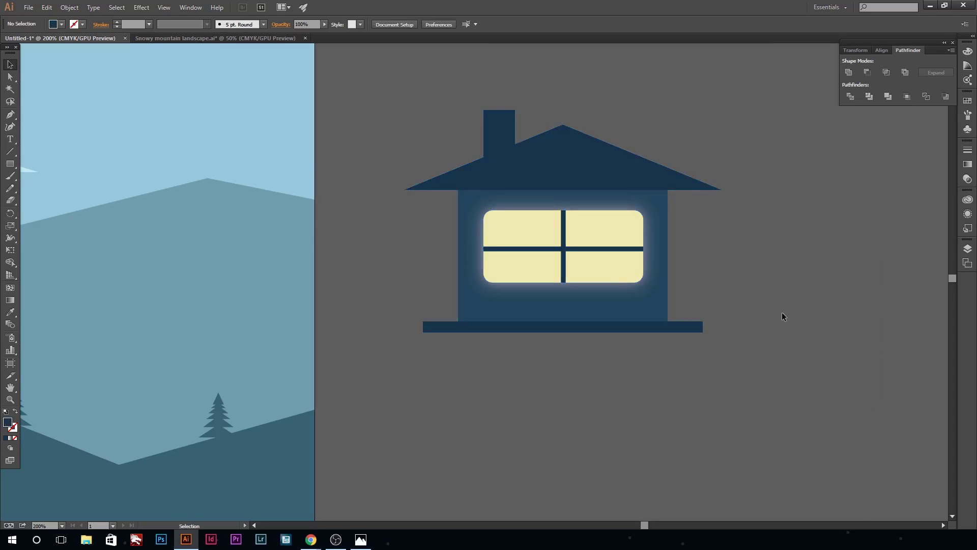
Step: Move the grouped house onto the landscape and scale it down
key(ctrl+minus)
key(ctrl+minus)
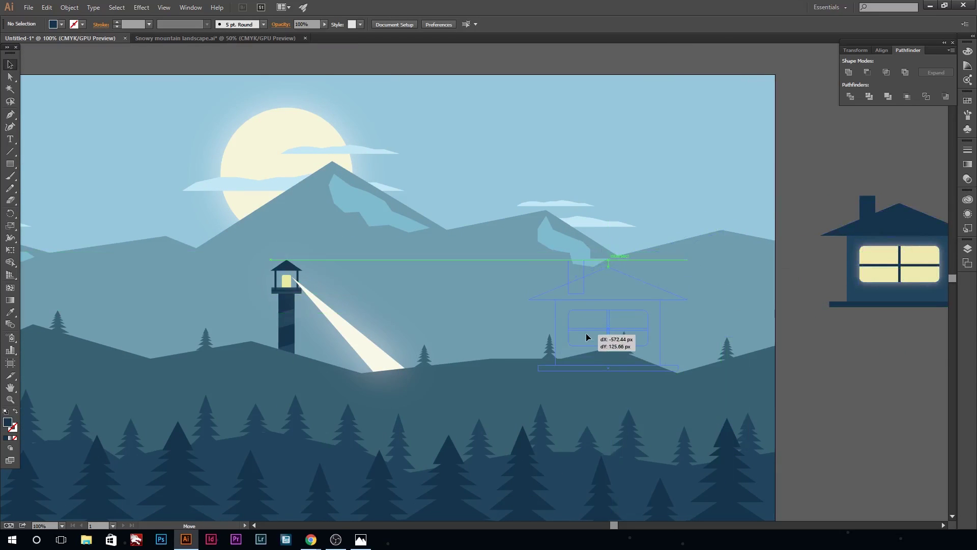
drag(864, 285, 561, 340)
mouse_move(671, 250)
mouse_down()
mouse_move(604, 284)
mouse_move(546, 351)
mouse_up()
click(746, 366)
click(540, 347)
click(628, 368)
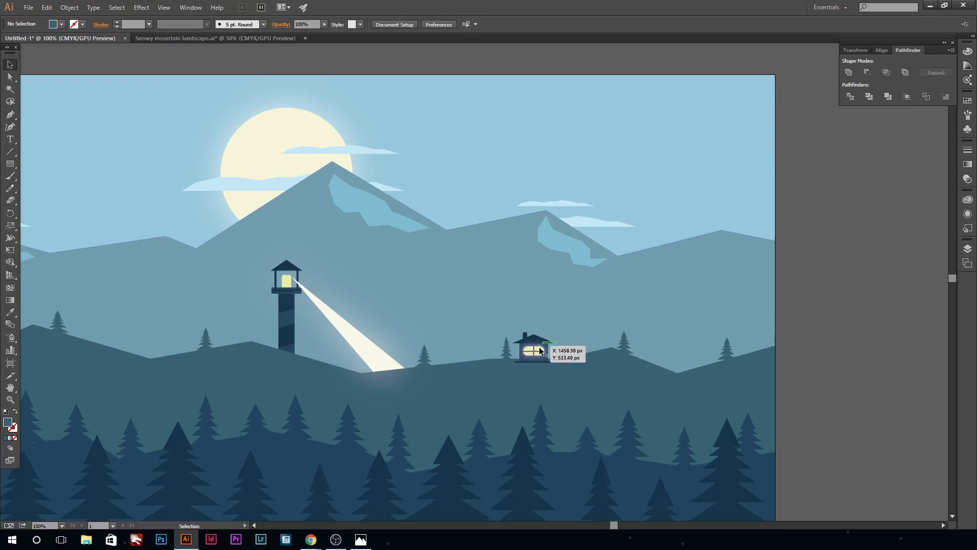
Step: Set the house on the middle hill and shift the nearby pines to the right
key(ctrl+equal)
scroll(593, 359, down, 3)
click(757, 301)
drag(619, 303, 750, 282)
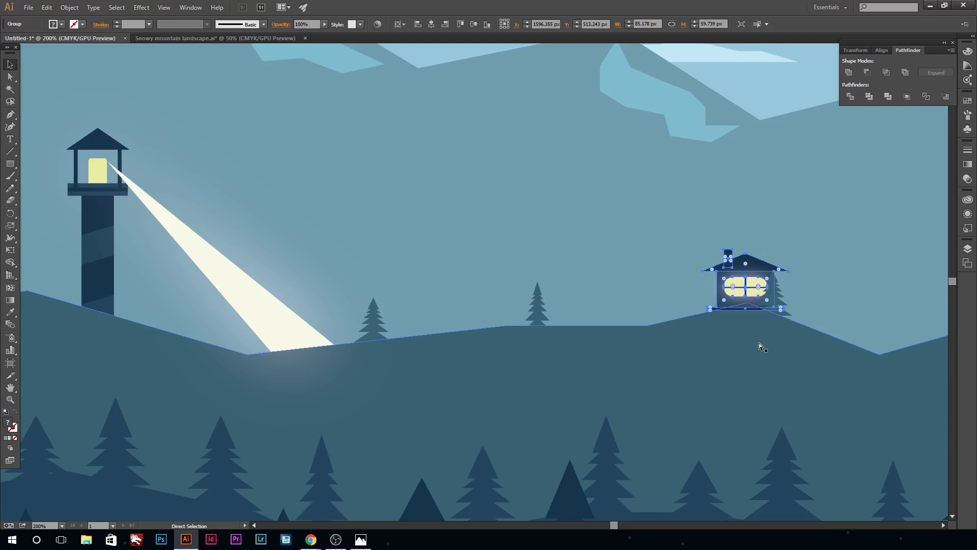
drag(537, 305, 626, 305)
drag(781, 298, 853, 334)
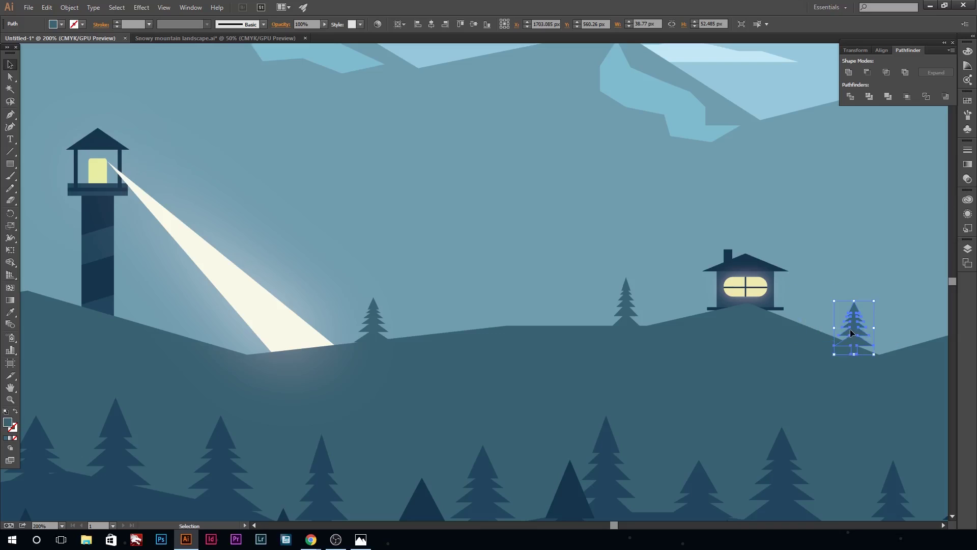
drag(735, 288, 533, 306)
click(561, 356)
drag(734, 308, 683, 311)
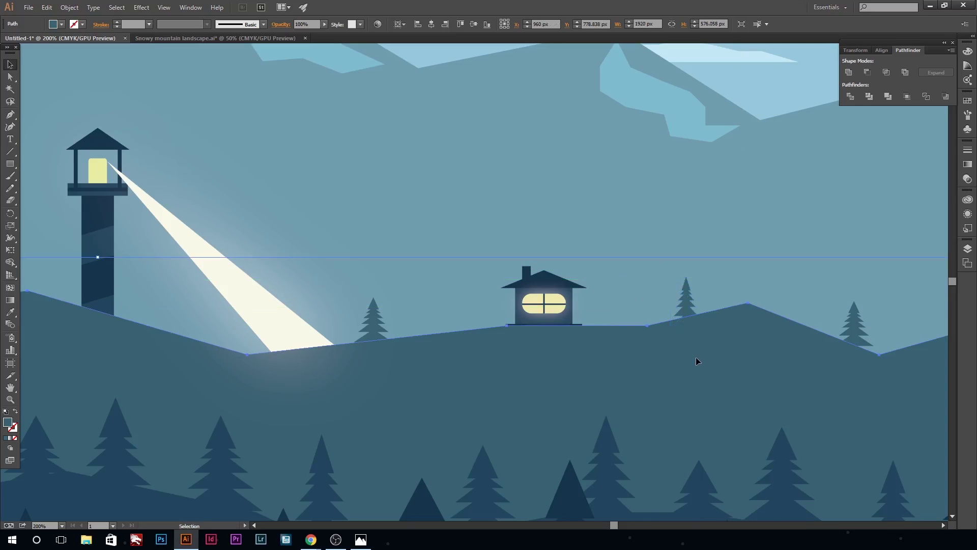
Step: Nudge the cabin down so it sits exactly on the hill line
click(662, 220)
key(ctrl+1)
drag(506, 298, 510, 296)
key(ctrl+plus)
key(ctrl+plus)
key(ctrl+plus)
key(ctrl+plus)
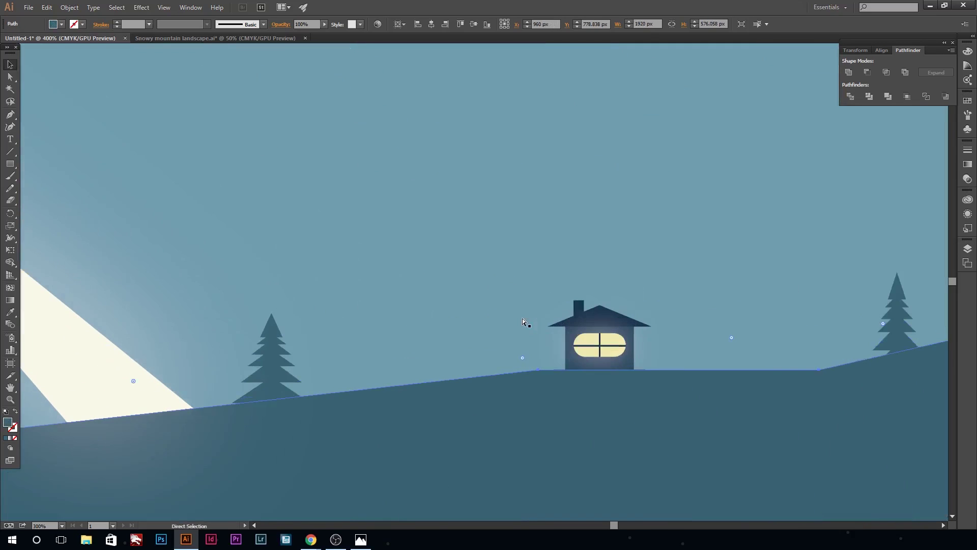
key(Down)
click(604, 395)
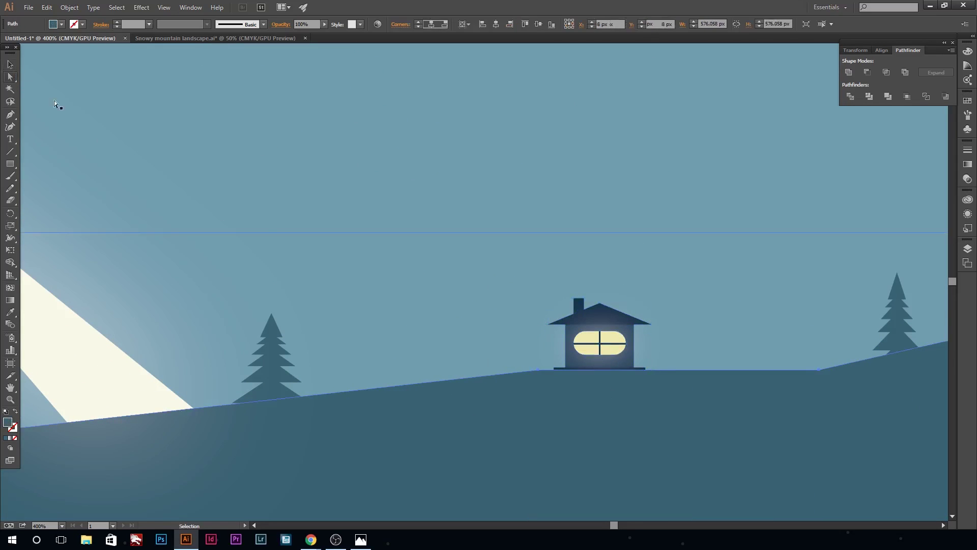
Step: Reduce the window's corner radius with Direct Selection so corners are only slightly rounded
drag(615, 526, 619, 526)
click(8, 80)
click(331, 340)
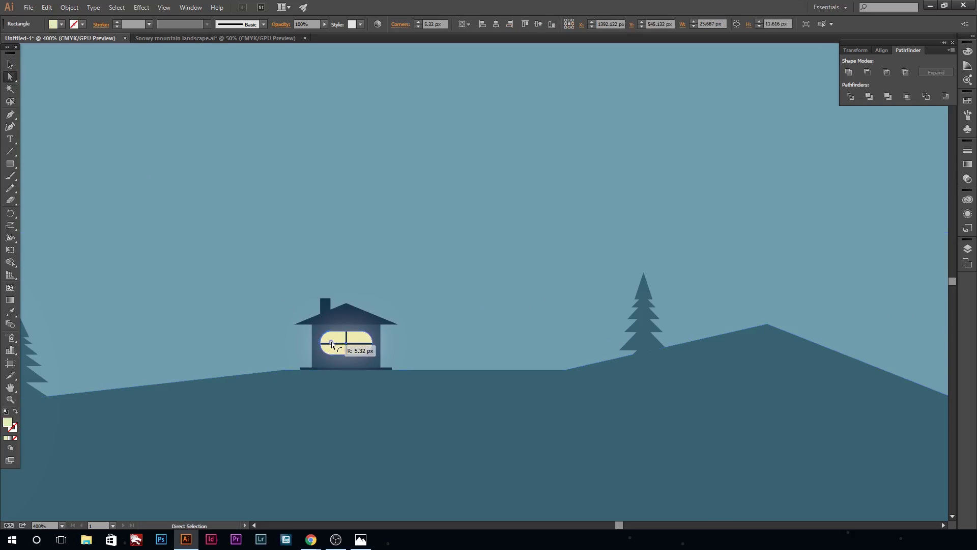
click(11, 65)
click(340, 320)
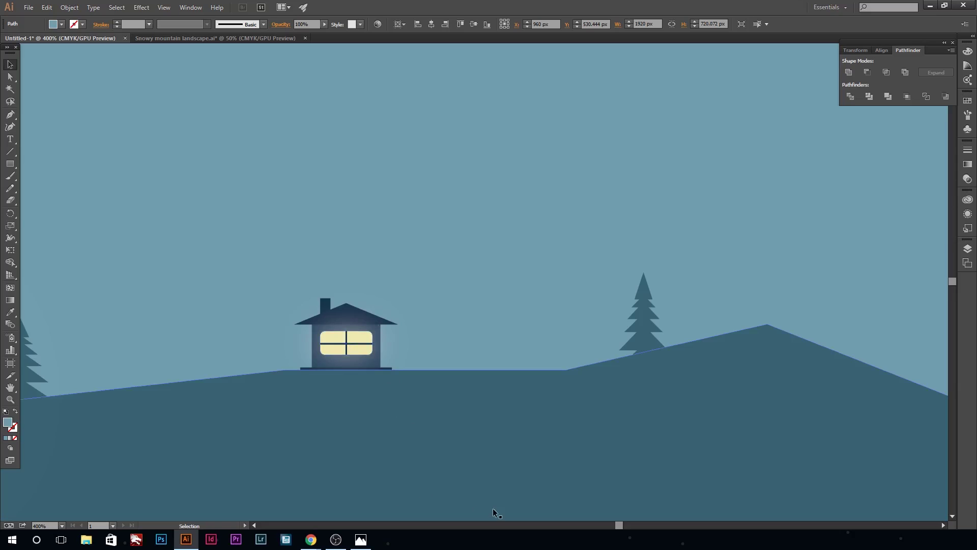
drag(614, 526, 620, 526)
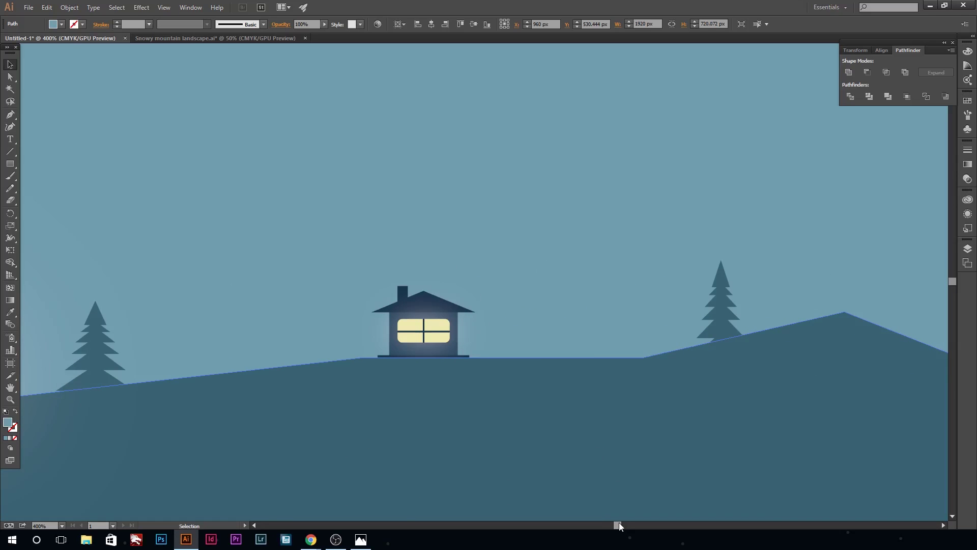
key(ctrl+minus)
key(ctrl+minus)
key(ctrl+minus)
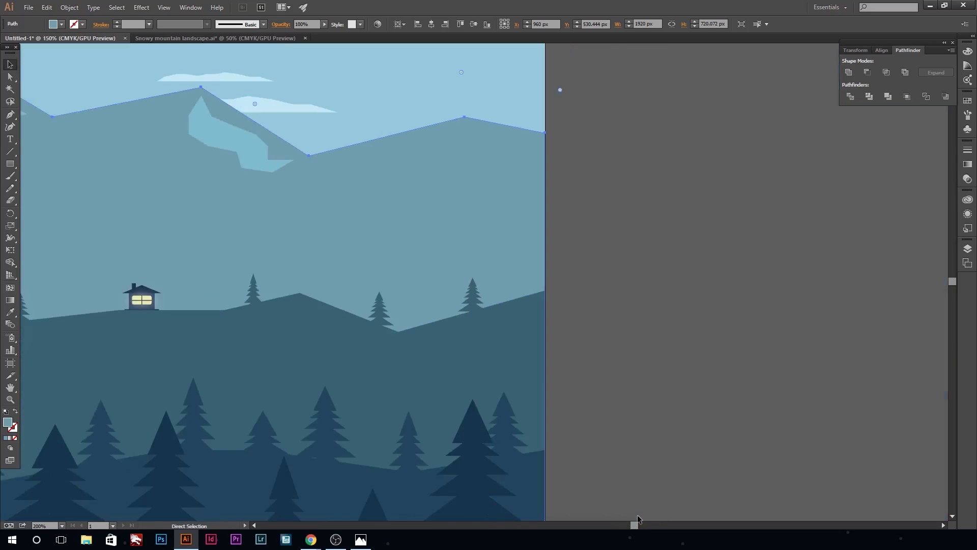
Step: Draw a tall pole in the dark tree colour and a thin crossbar near its top
click(9, 164)
drag(642, 182, 651, 304)
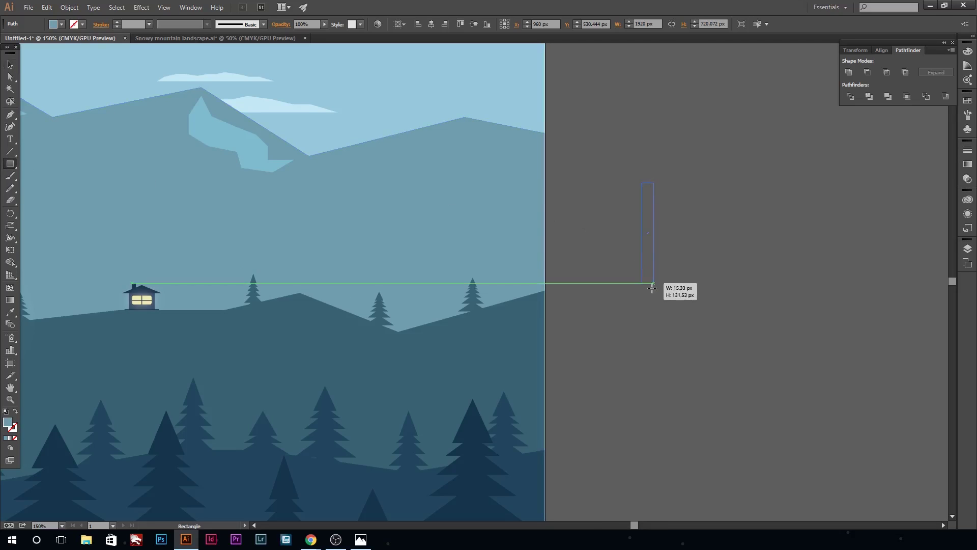
key(i)
click(475, 414)
key(m)
mouse_move(609, 146)
mouse_down()
mouse_move(663, 151)
mouse_move(645, 187)
mouse_up()
Step: Add a second crossbar below the first and unite all three into one shape
key(v)
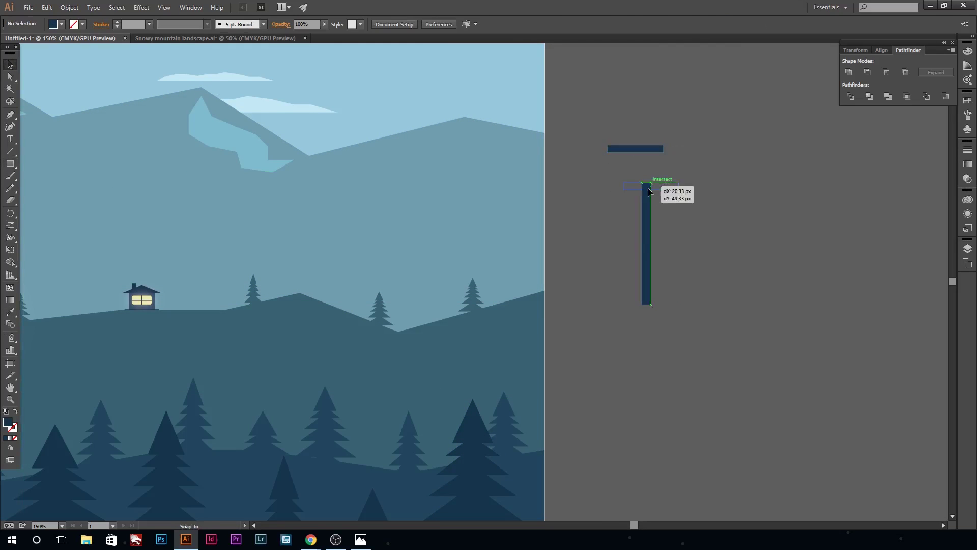
click(645, 186)
key(ctrl+c)
key(ctrl+v)
drag(478, 283, 649, 202)
shift+click(662, 187)
shift+click(646, 224)
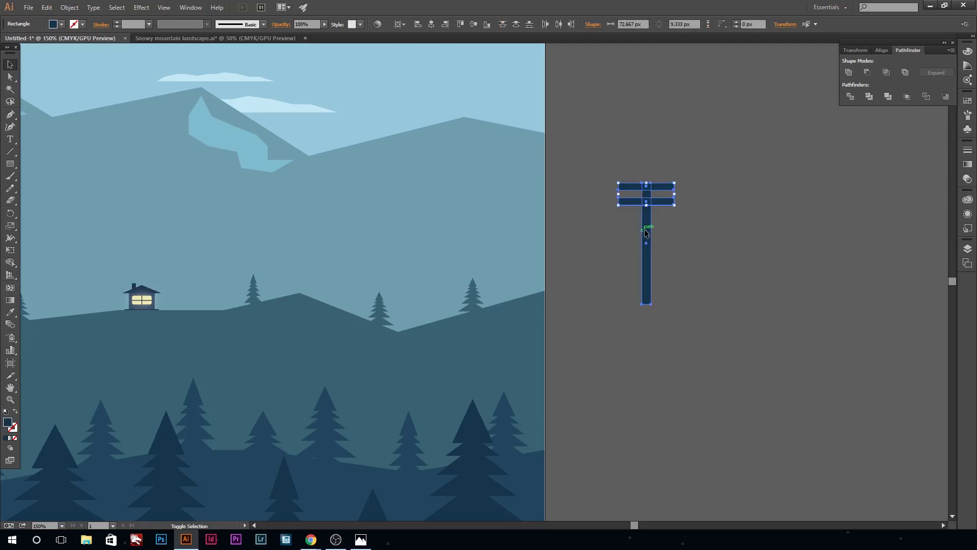
click(849, 73)
drag(646, 244, 743, 234)
key(shift+grave)
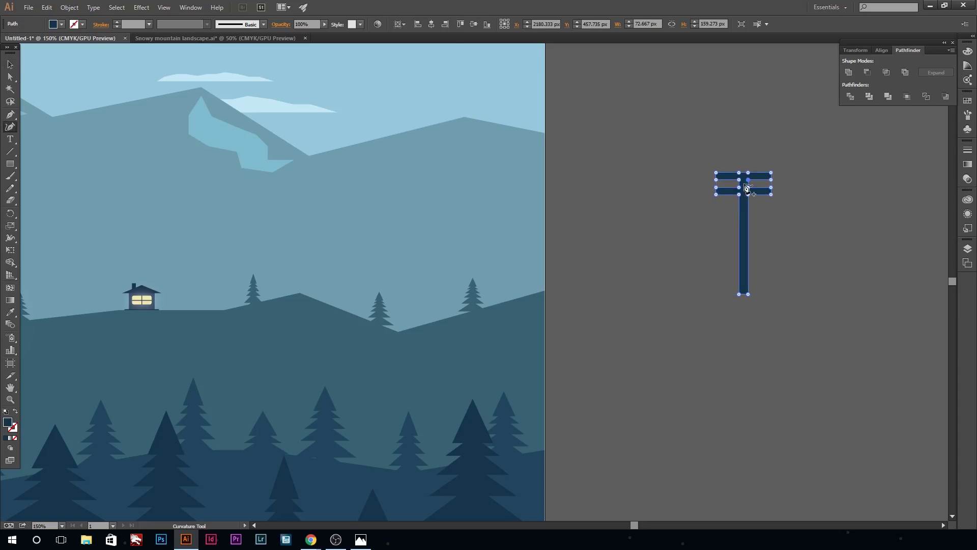
Step: Draw a curved wire sagging from the left out to the pole's crossbar
click(622, 226)
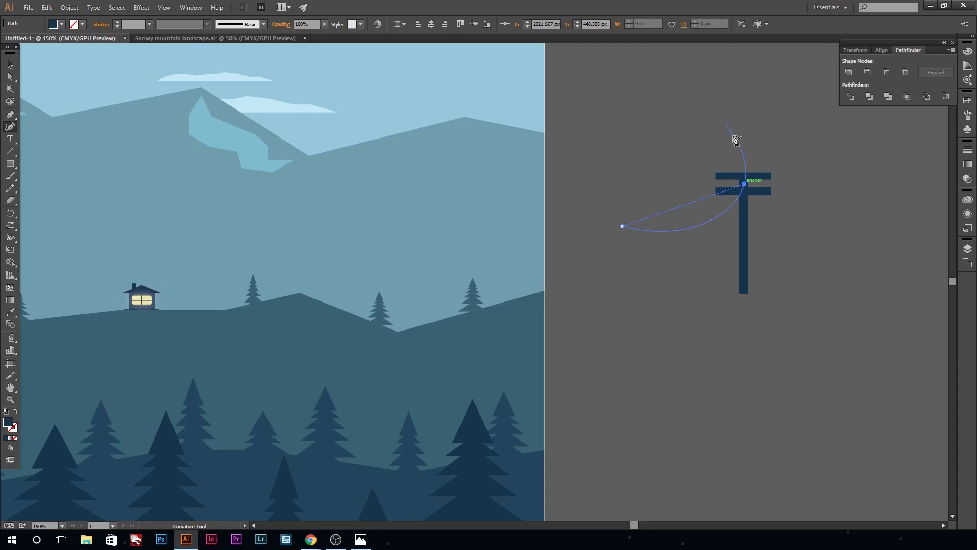
drag(694, 199, 705, 231)
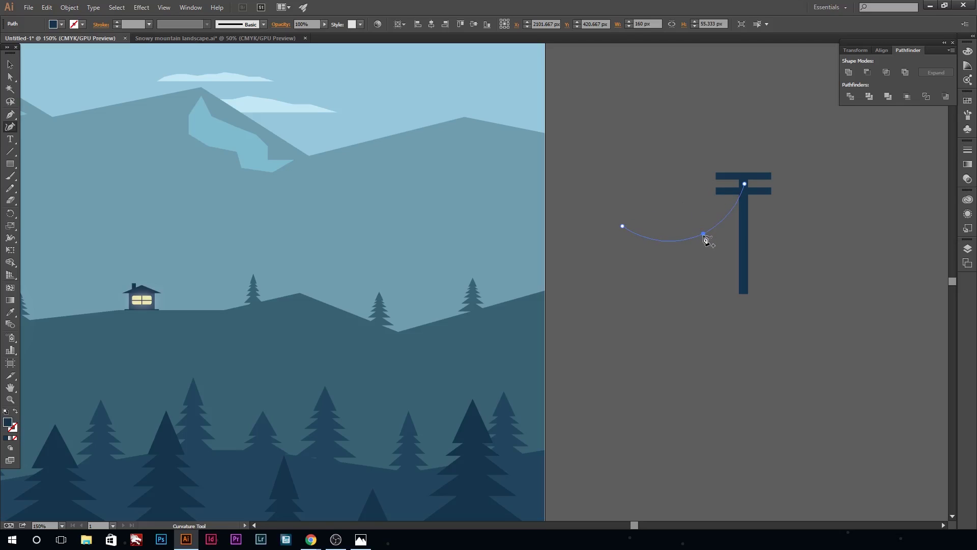
click(10, 65)
Step: Give the wire no fill and a dark blue stroke
double_click(8, 421)
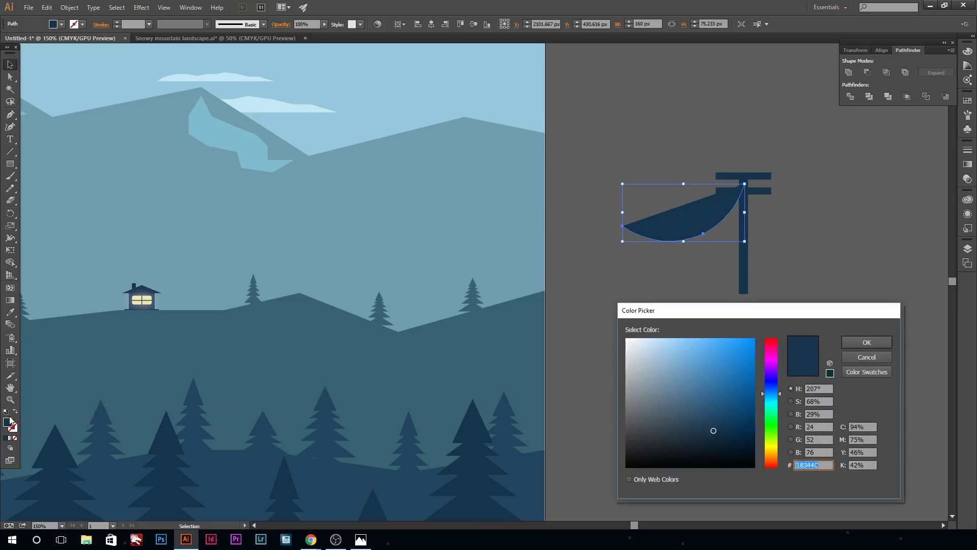
click(867, 342)
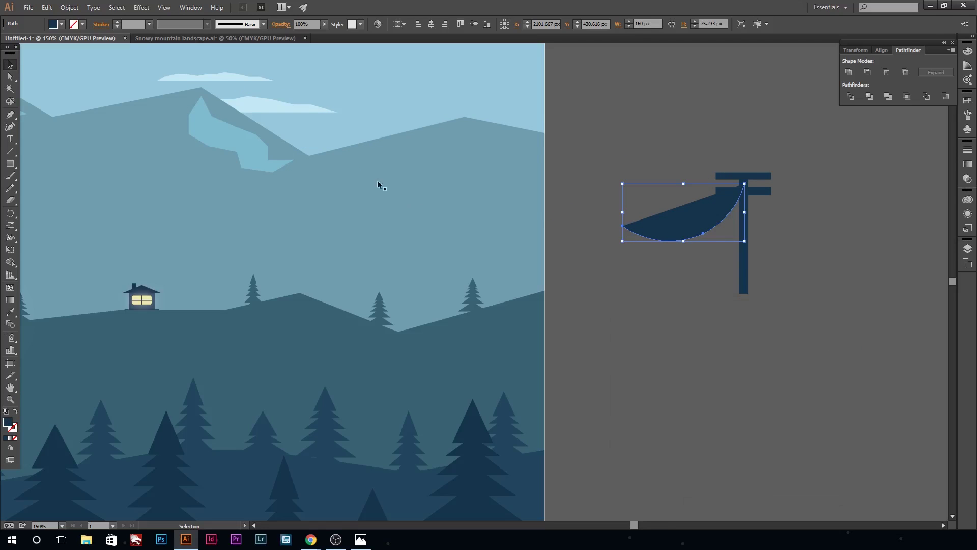
click(61, 24)
click(6, 40)
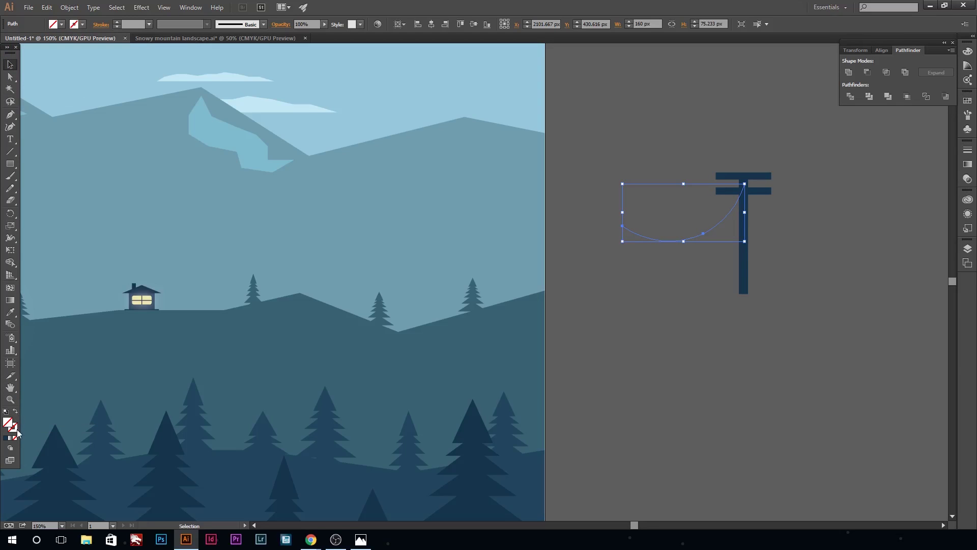
double_click(14, 429)
key(Return)
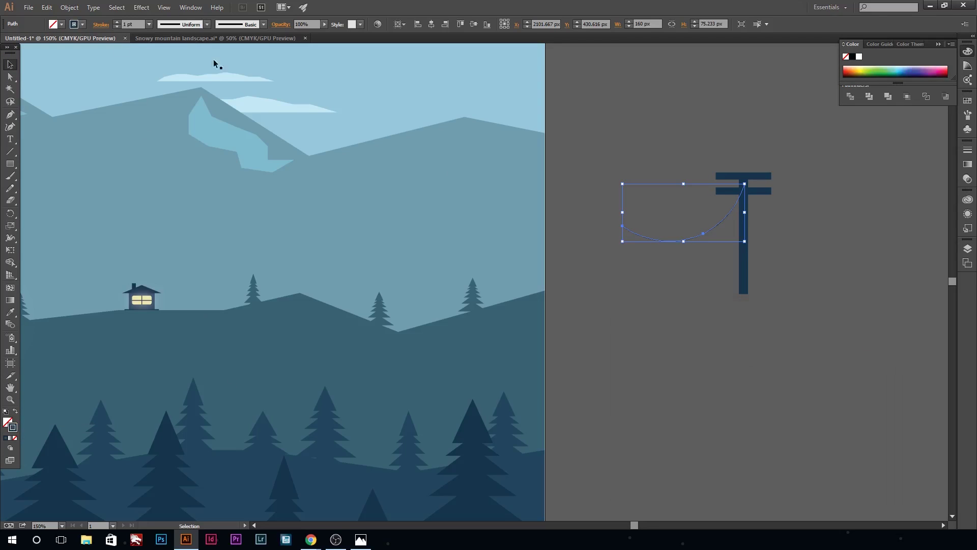
click(698, 337)
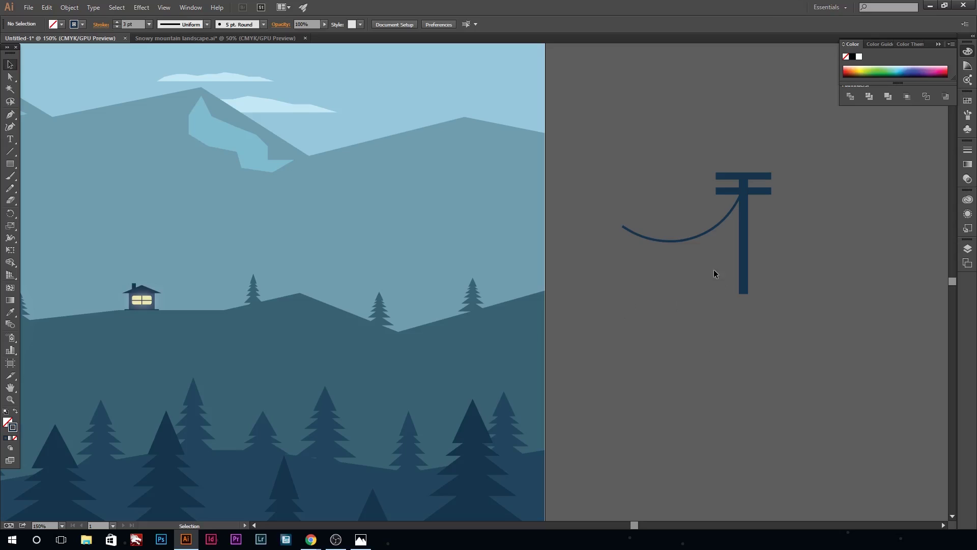
drag(729, 336, 733, 255)
click(750, 324)
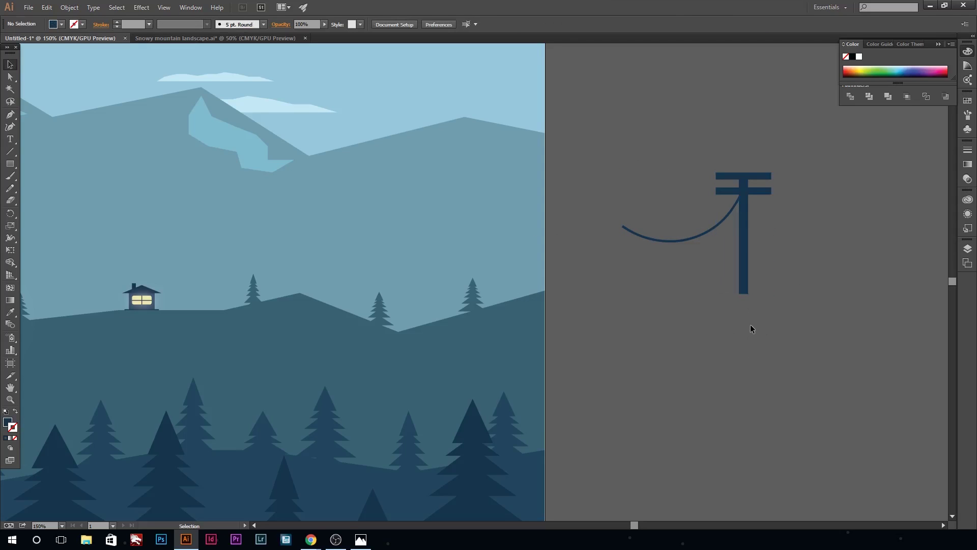
Step: Scale the pole and its wire down to a smaller size
scroll(640, 526, right, 2)
mouse_move(684, 341)
mouse_down()
mouse_move(737, 188)
mouse_move(647, 235)
mouse_up()
drag(546, 283, 167, 300)
mouse_move(179, 266)
mouse_down()
mouse_move(149, 295)
mouse_move(595, 264)
mouse_up()
key(ctrl+plus)
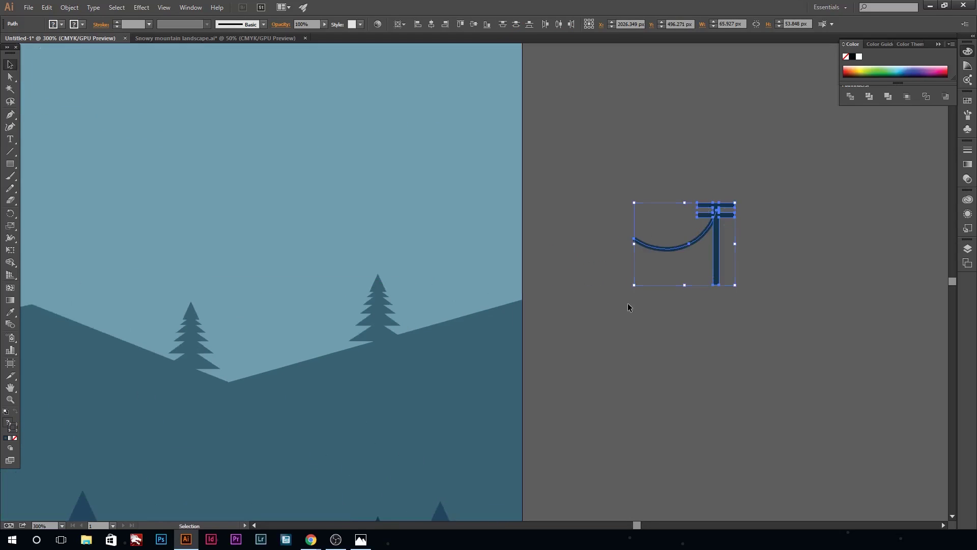
Step: Copy the pole and move the pasted copy down and to the right
click(667, 249)
click(10, 127)
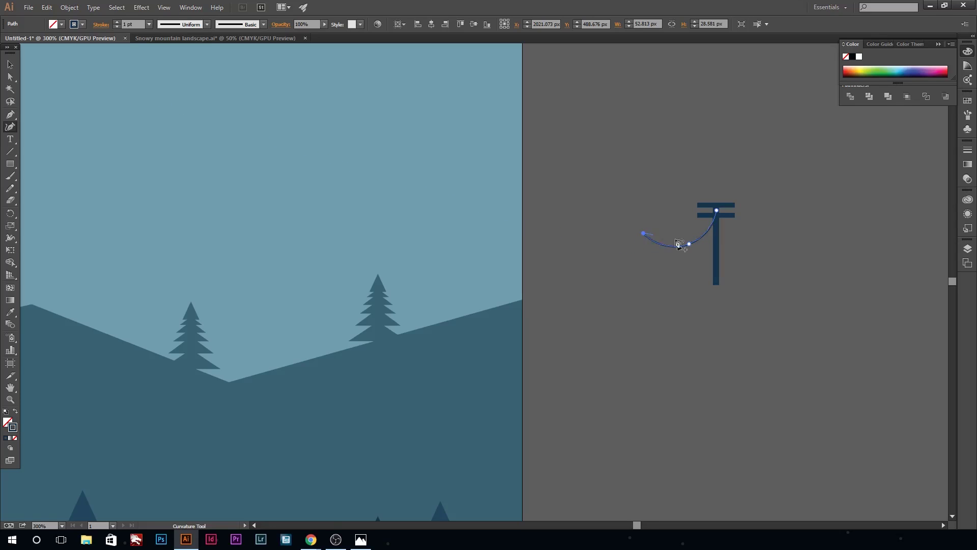
click(10, 64)
scroll(509, 254, right, 3)
click(602, 244)
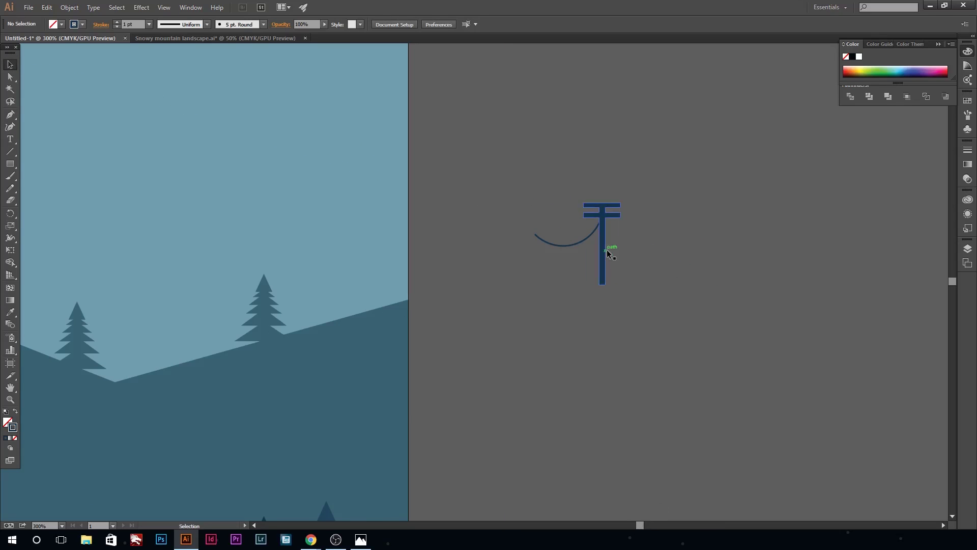
key(ctrl+c)
key(ctrl+v)
drag(472, 286, 668, 332)
Step: Paste more pole copies, arrange four poles diagonally downward, and begin the first wire
scroll(657, 356, right, 3)
scroll(644, 443, down, 1)
click(575, 296)
key(i)
key(v)
drag(574, 295, 475, 288)
drag(643, 362, 643, 362)
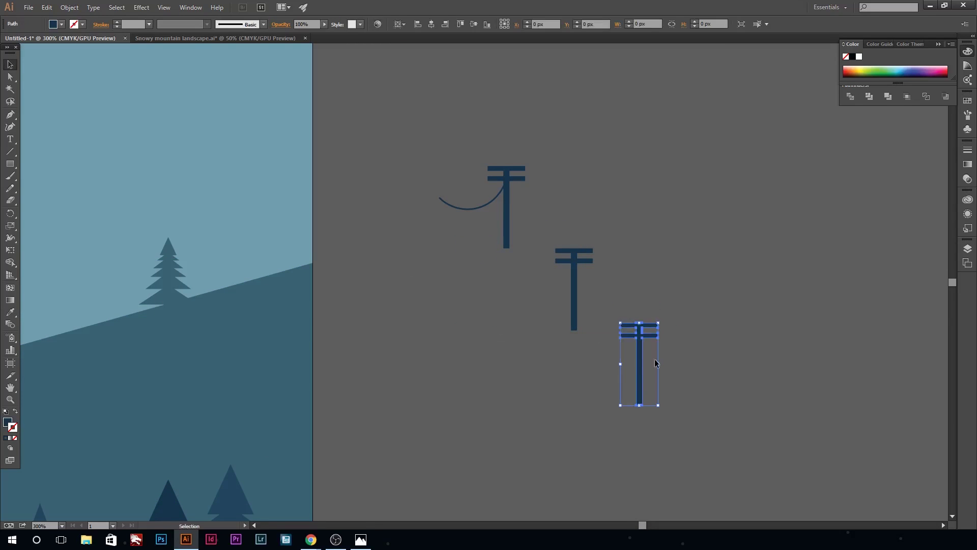
drag(642, 525, 650, 525)
scroll(411, 297, down, 2)
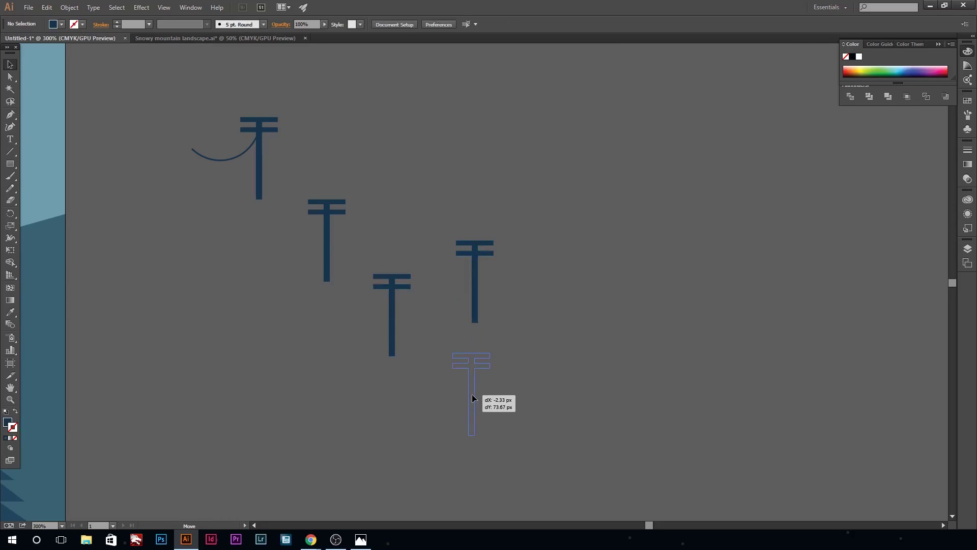
drag(477, 286, 476, 392)
drag(394, 301, 400, 302)
click(485, 240)
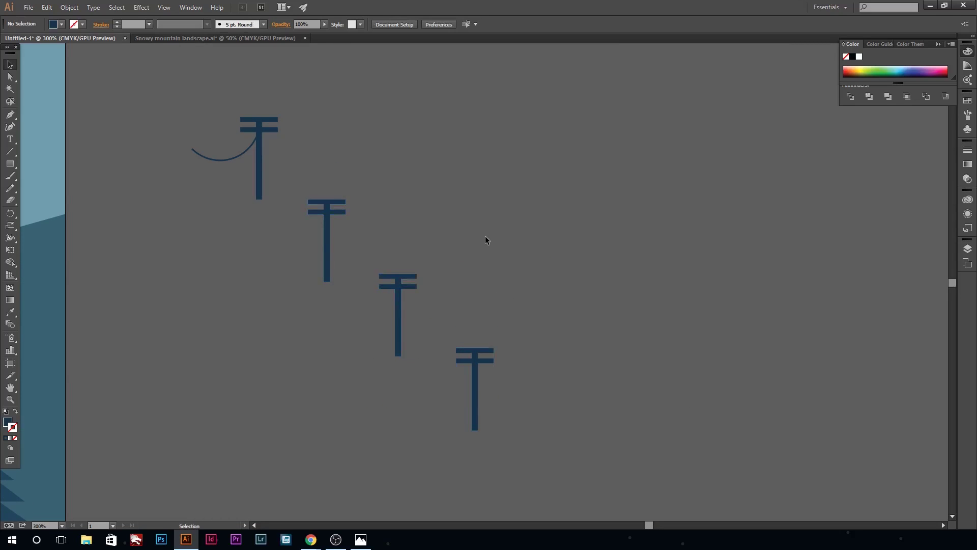
click(259, 125)
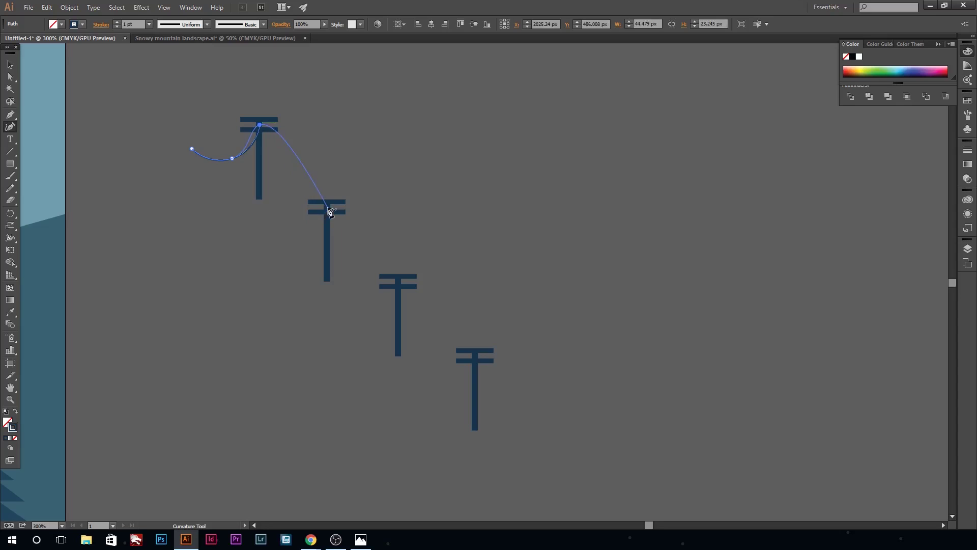
Step: Finish the wire to the second pole and draw a sagging wire to the third
key(v)
click(450, 153)
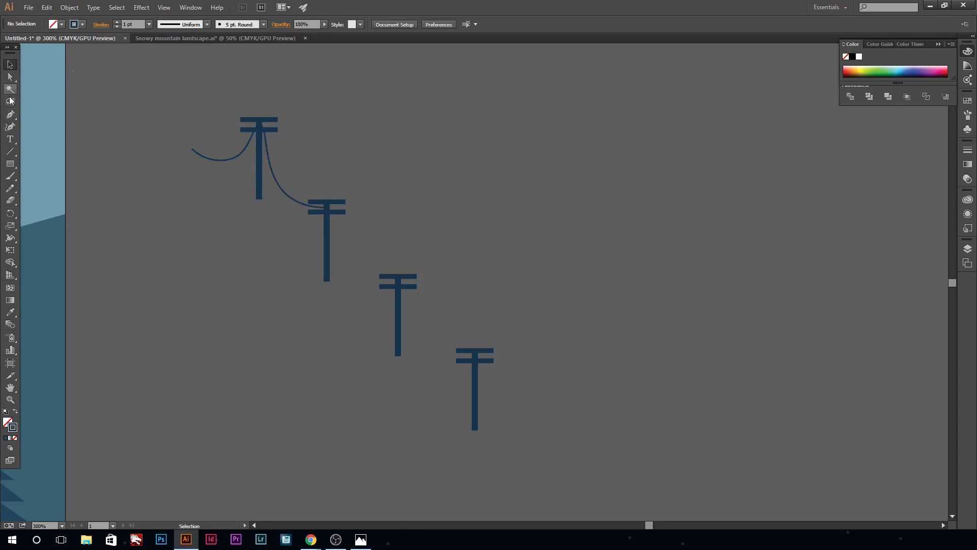
click(327, 206)
click(398, 282)
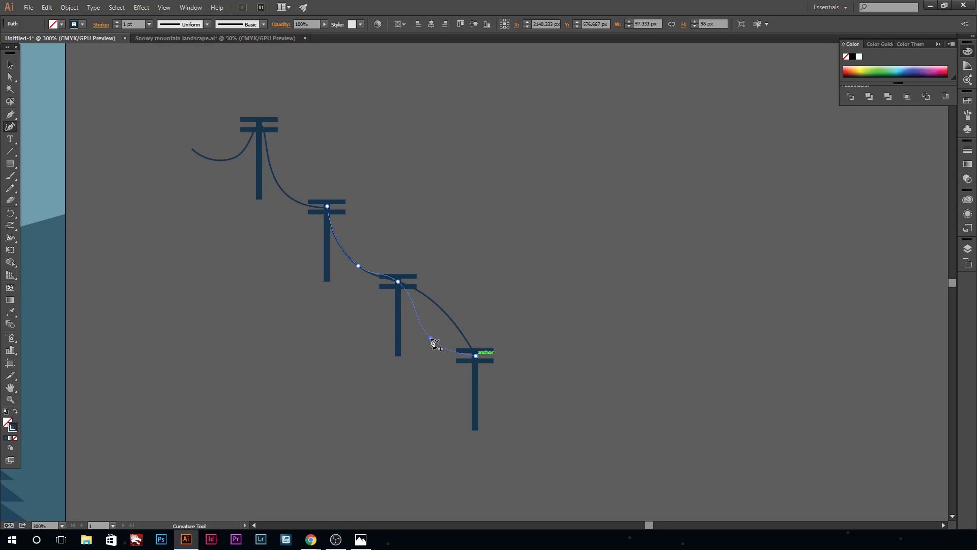
key(v)
click(163, 229)
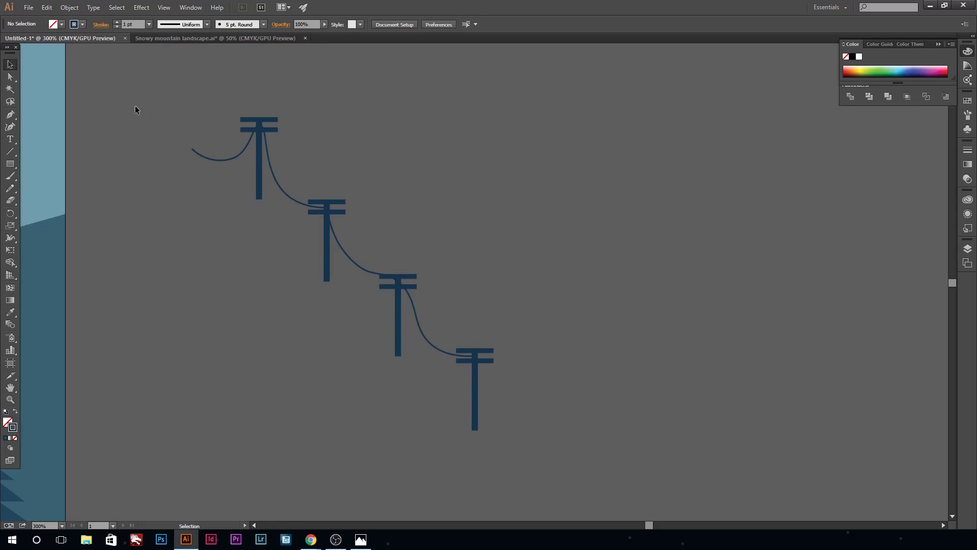
Step: Extend the wire to the fourth pole, then select all poles and wires
click(415, 306)
key(v)
click(557, 213)
key(ctrl+a)
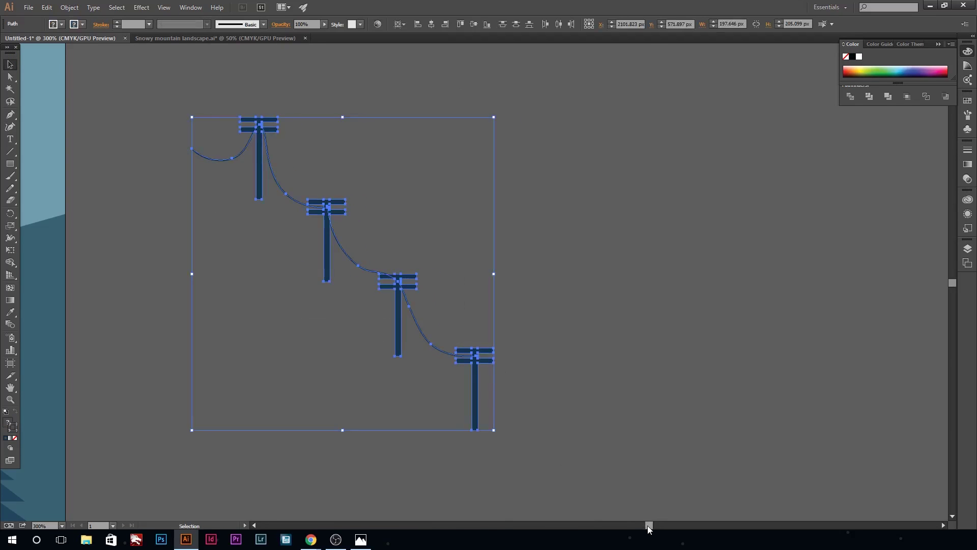
Step: Try the pole line beside the cabin, then undo it back onto the pasteboard
drag(649, 525, 634, 525)
key(ctrl+minus)
drag(698, 268, 244, 303)
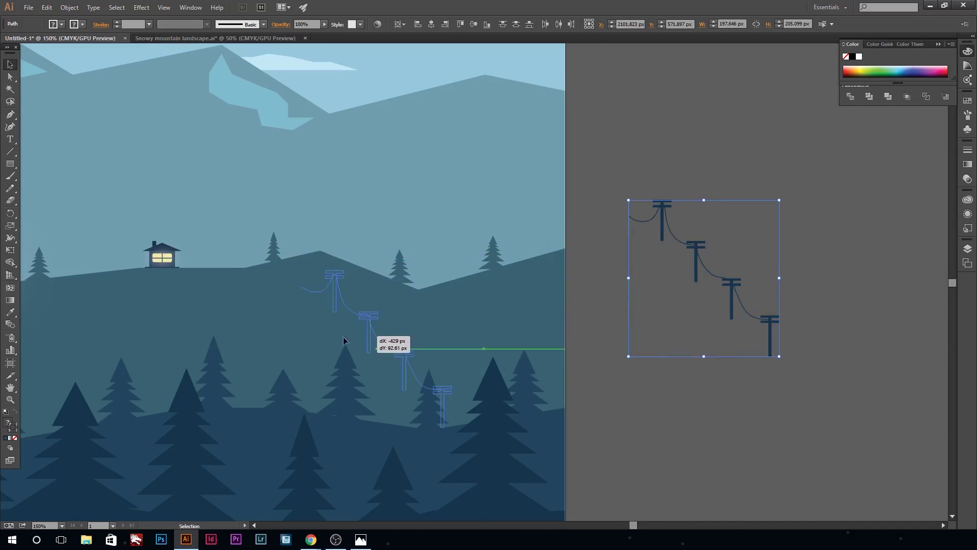
click(656, 344)
key(ctrl+plus)
key(ctrl+z)
click(615, 399)
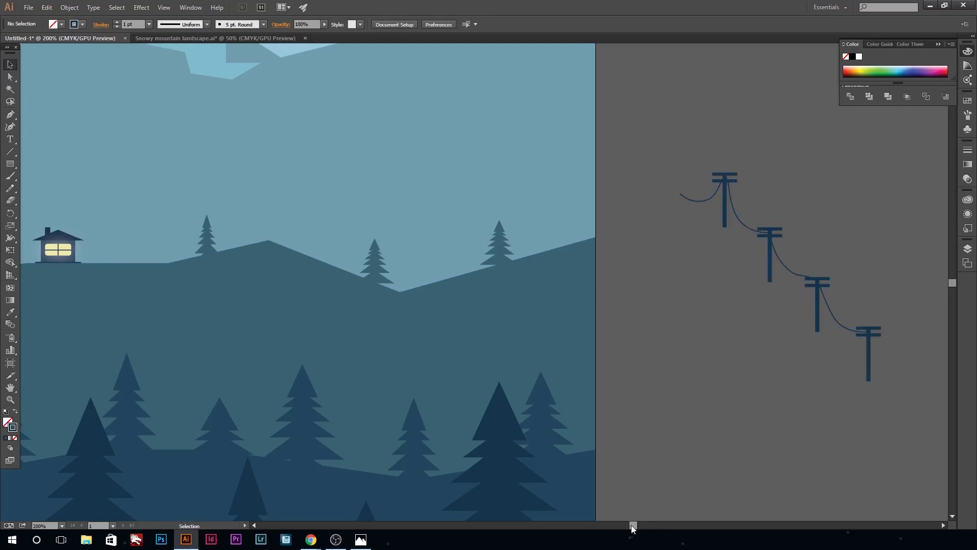
Step: Zoom in on the poles and Alt-drag the last pole into a duplicate
scroll(615, 399, right, 5)
key(ctrl+plus)
scroll(628, 375, down, 2)
drag(513, 286, 581, 362)
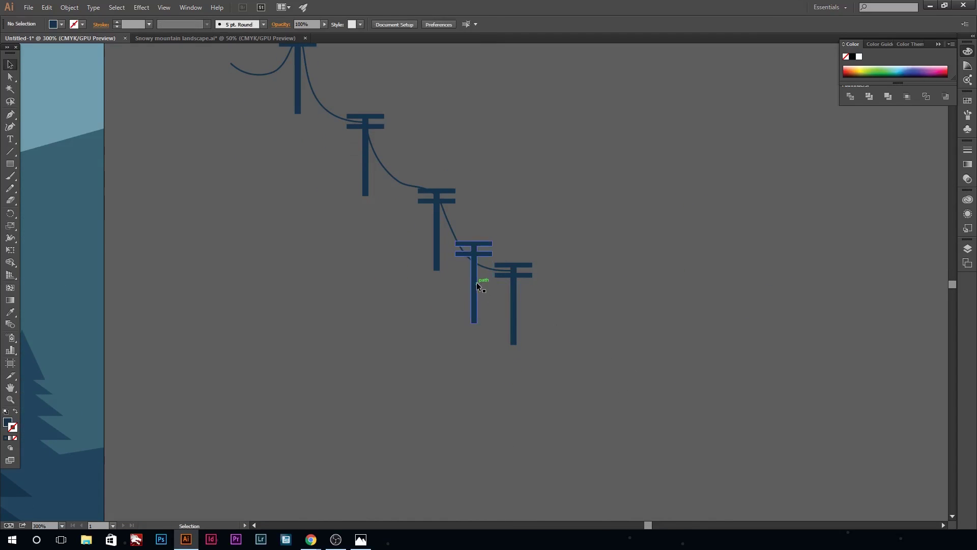
Step: Place the duplicated pole further down and right to extend the diagonal row
drag(597, 387, 605, 388)
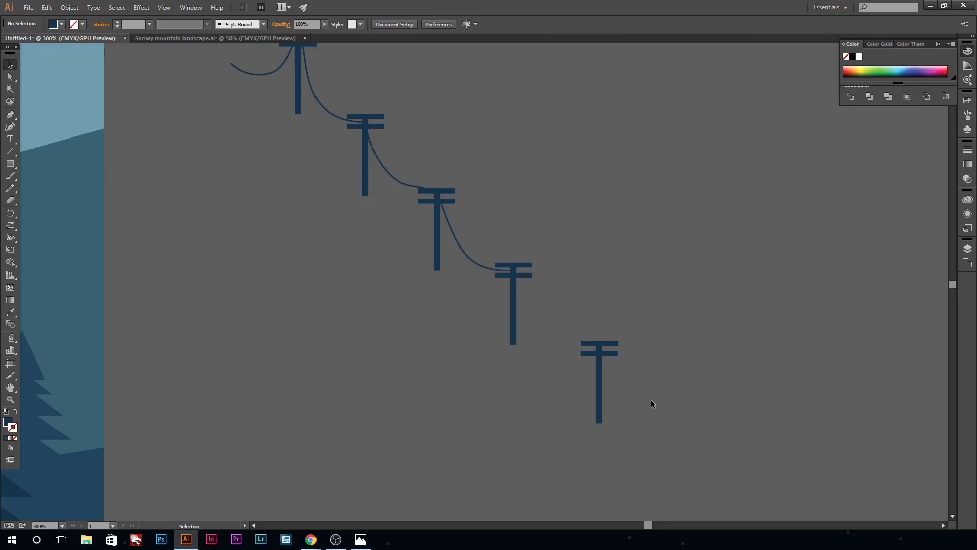
click(605, 389)
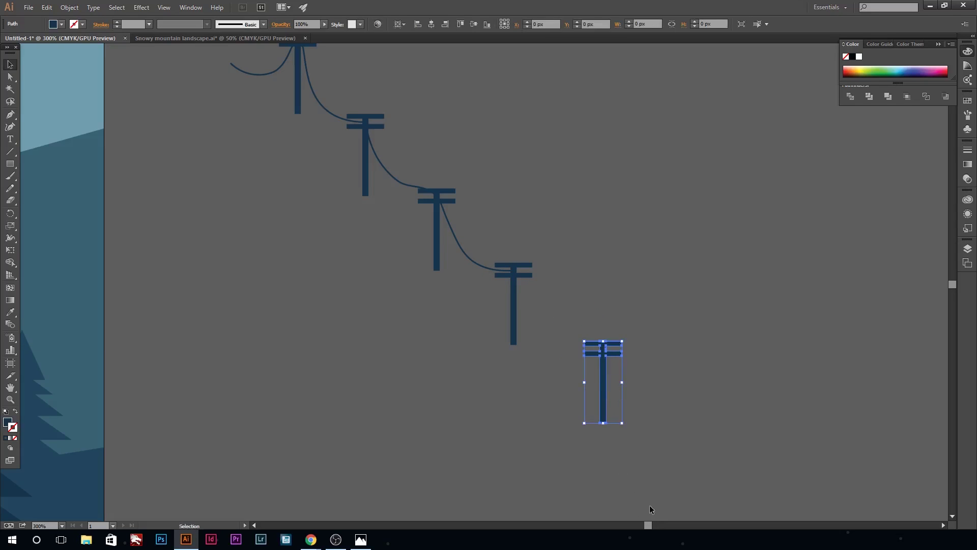
scroll(655, 493, right, 5)
drag(450, 366, 475, 278)
drag(479, 277, 544, 424)
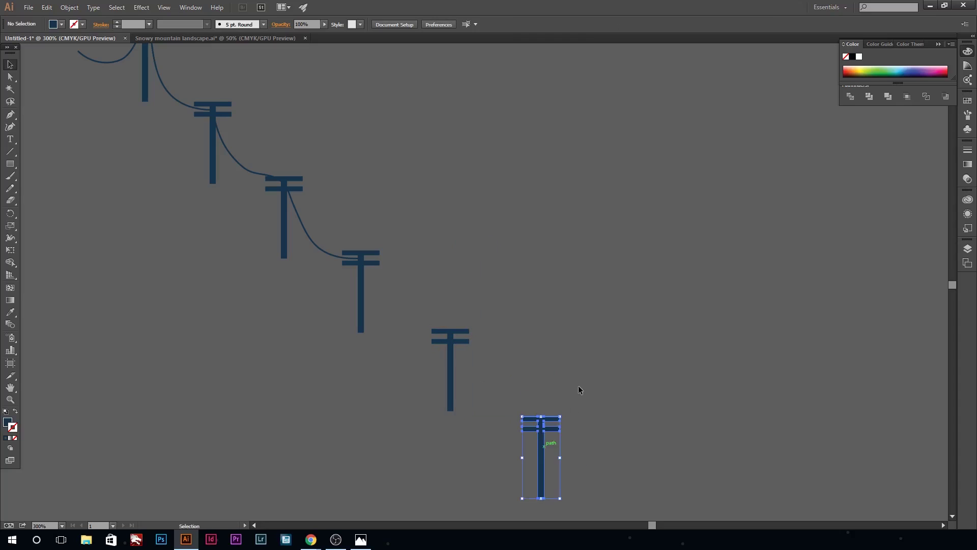
drag(546, 459, 536, 459)
Step: Draw a sagging wire between the fourth and fifth poles, undoing a filled attempt
key(shift+grave)
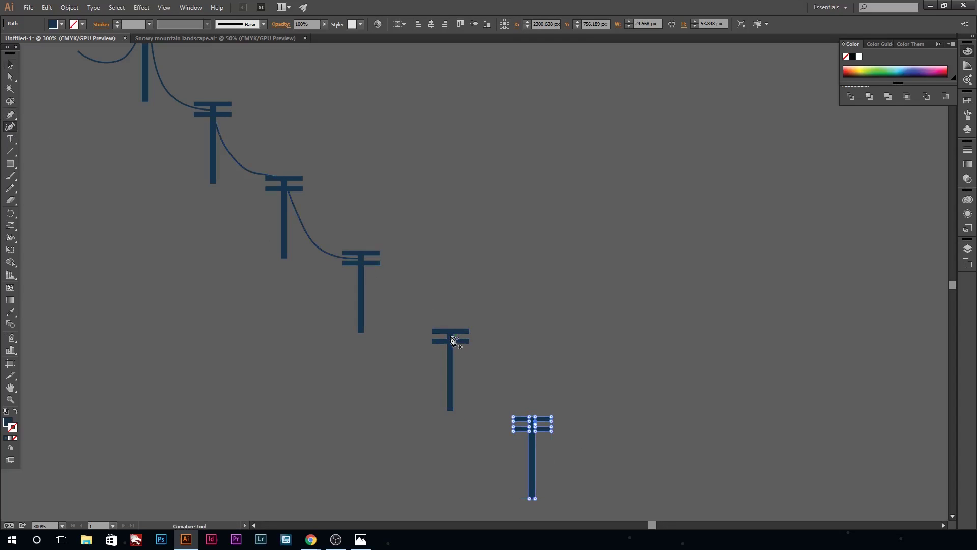
click(451, 337)
click(361, 258)
key(v)
key(ctrl+z)
key(shift+grave)
click(361, 261)
click(397, 322)
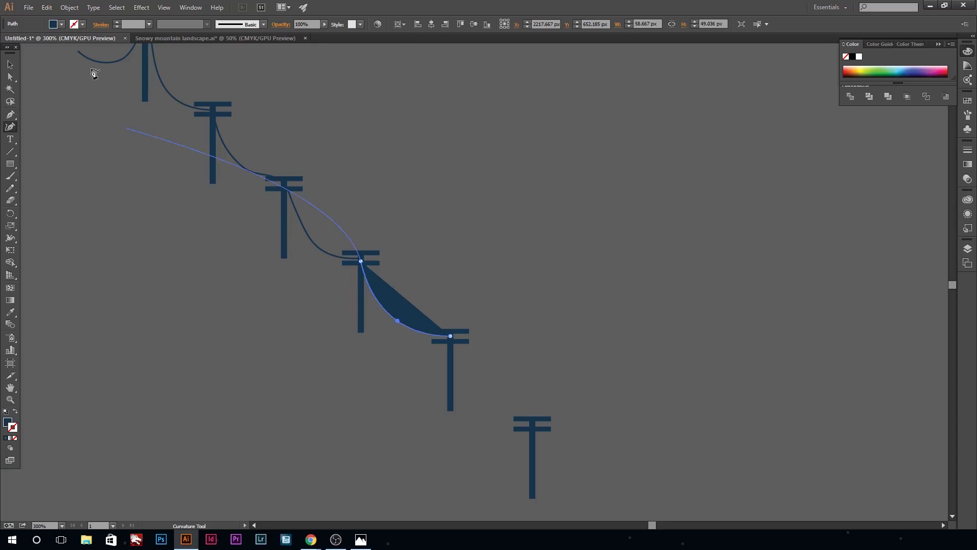
Step: Set the wire to no fill and review, then cancel, the colour settings
click(61, 23)
click(6, 41)
double_click(13, 428)
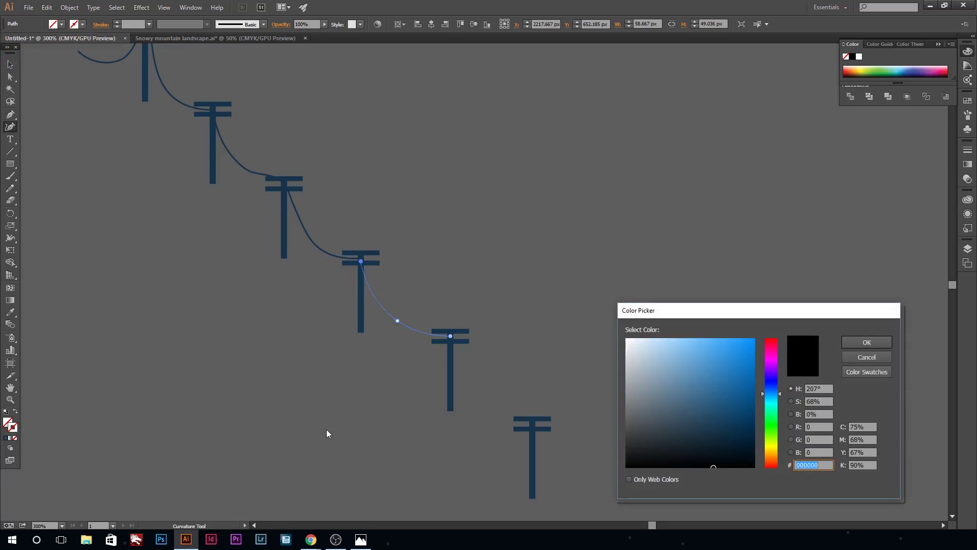
click(867, 358)
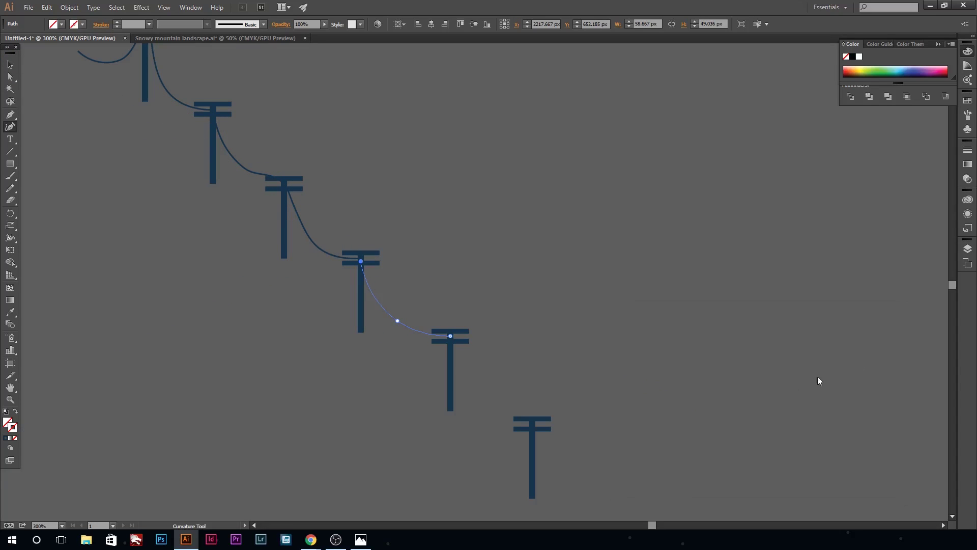
click(10, 65)
click(360, 295)
double_click(7, 422)
click(867, 358)
click(706, 370)
Step: Curve the wire from the third pole down to the next and confirm dark blue
click(361, 260)
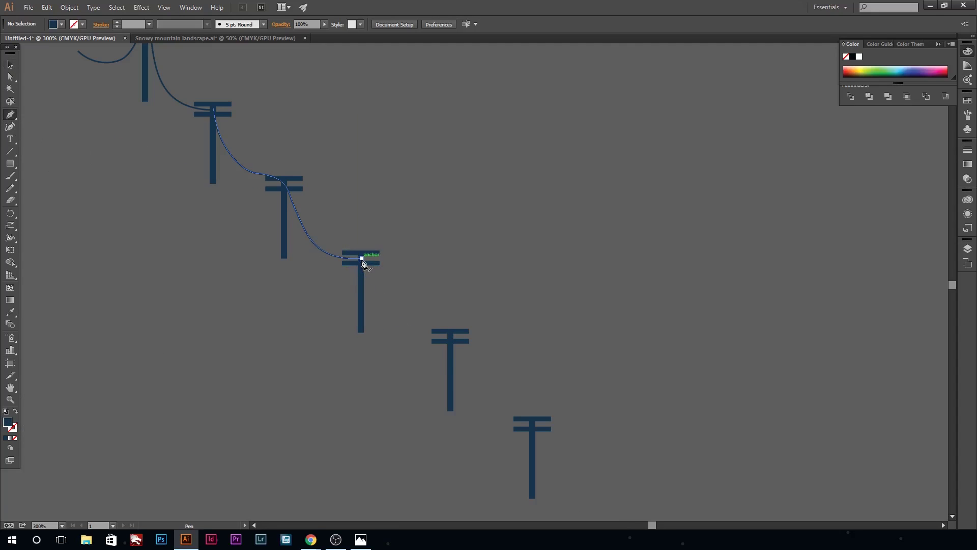
drag(450, 336, 480, 336)
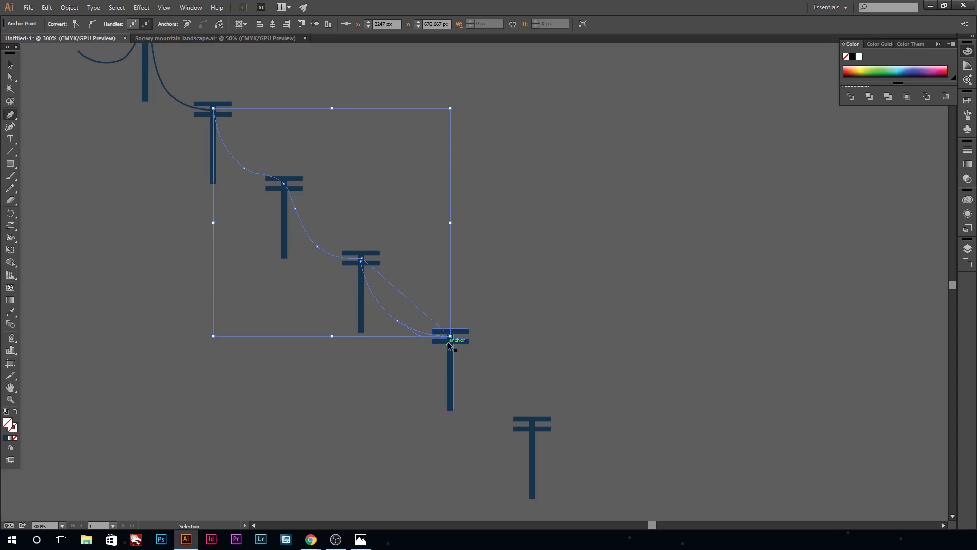
double_click(8, 422)
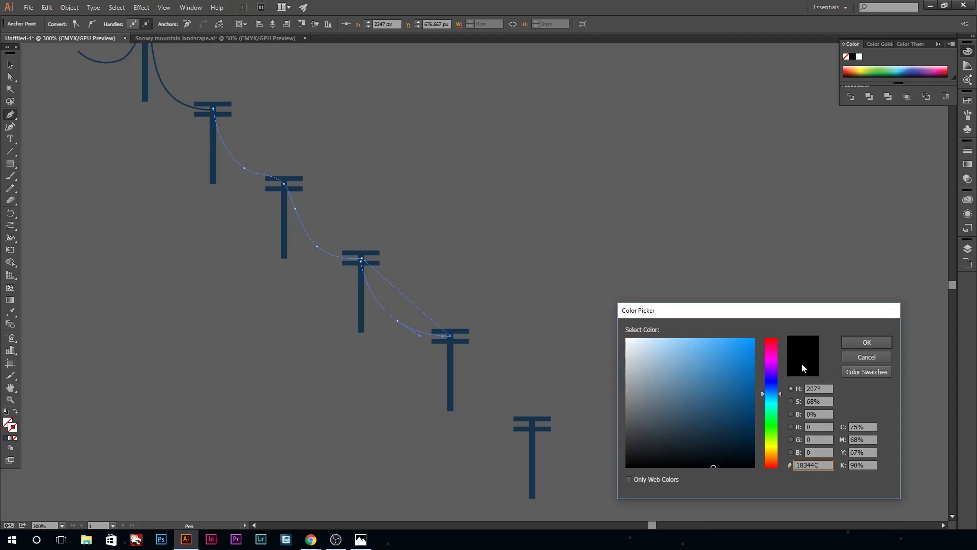
key(Return)
Step: Delete the stray straight wire segment and apply a dark blue stroke to the curve
key(v)
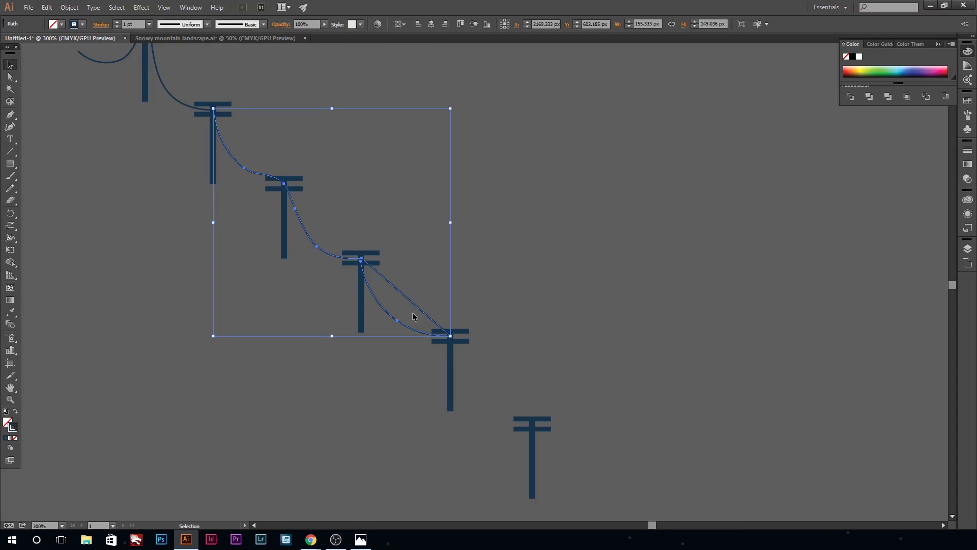
click(392, 312)
click(414, 324)
key(a)
click(454, 348)
key(v)
double_click(13, 427)
key(Return)
click(371, 335)
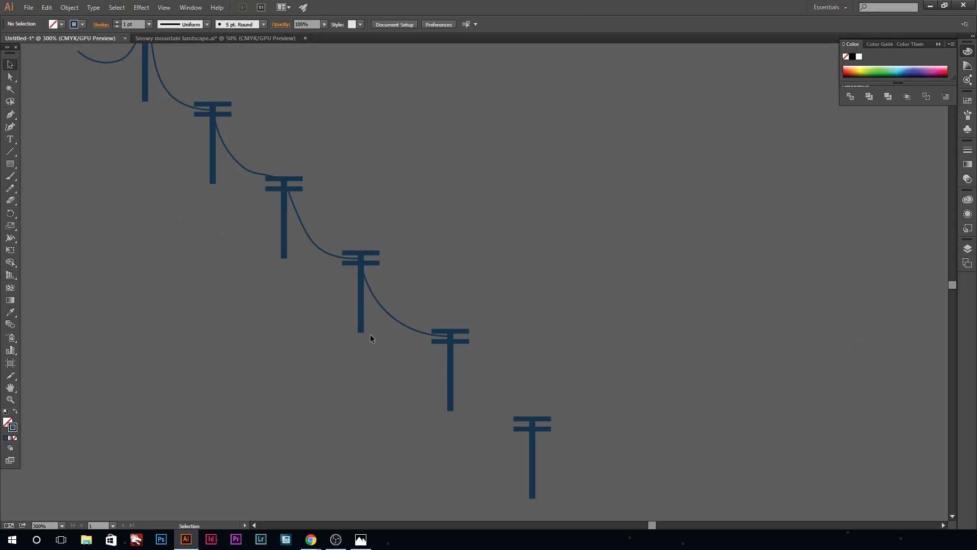
Step: Extend the wire with a sag to the last pole's top
click(455, 343)
key(Escape)
click(450, 336)
click(533, 424)
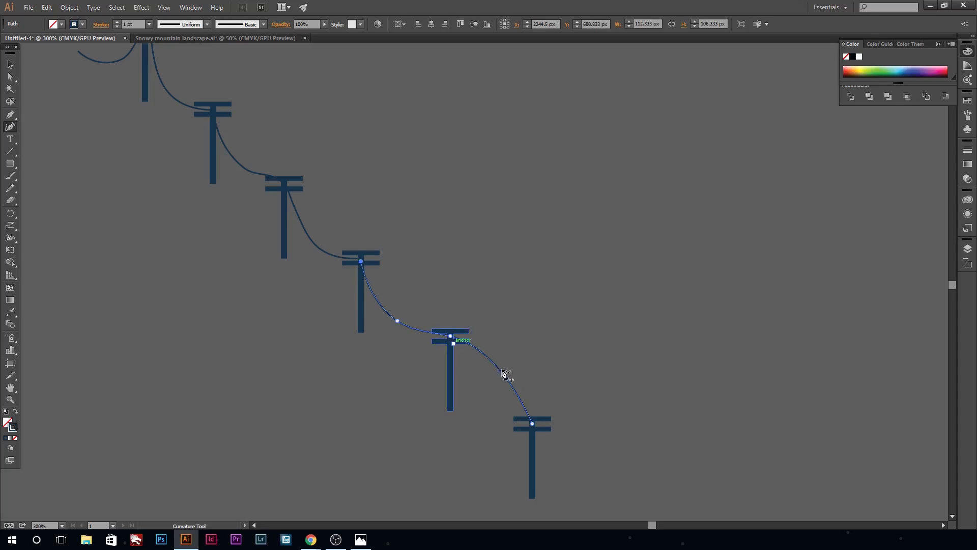
click(481, 409)
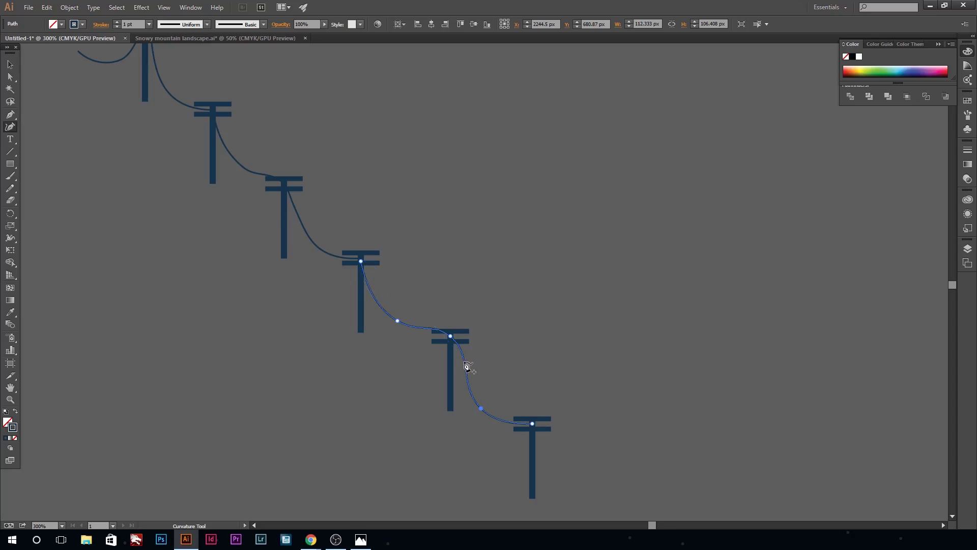
key(v)
click(678, 265)
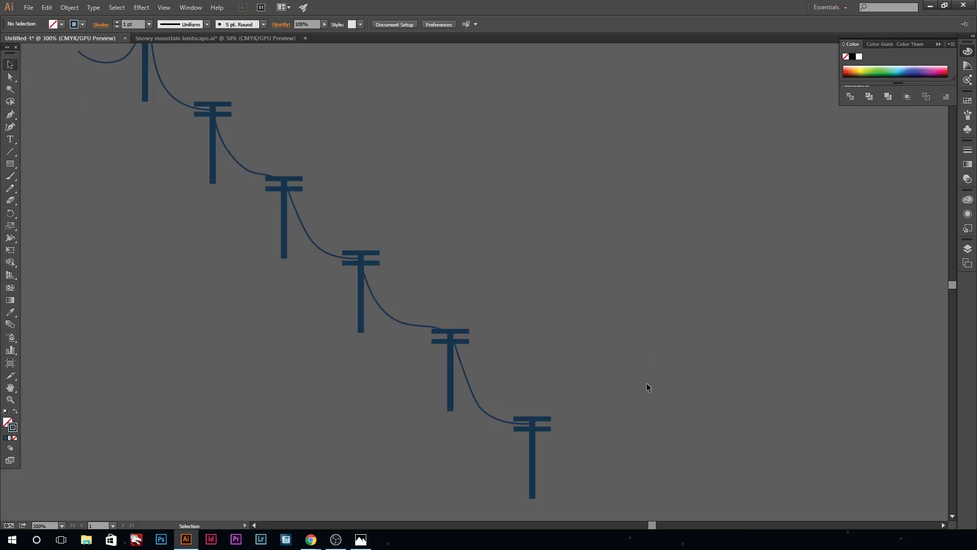
key(ctrl+minus)
key(ctrl+minus)
click(654, 524)
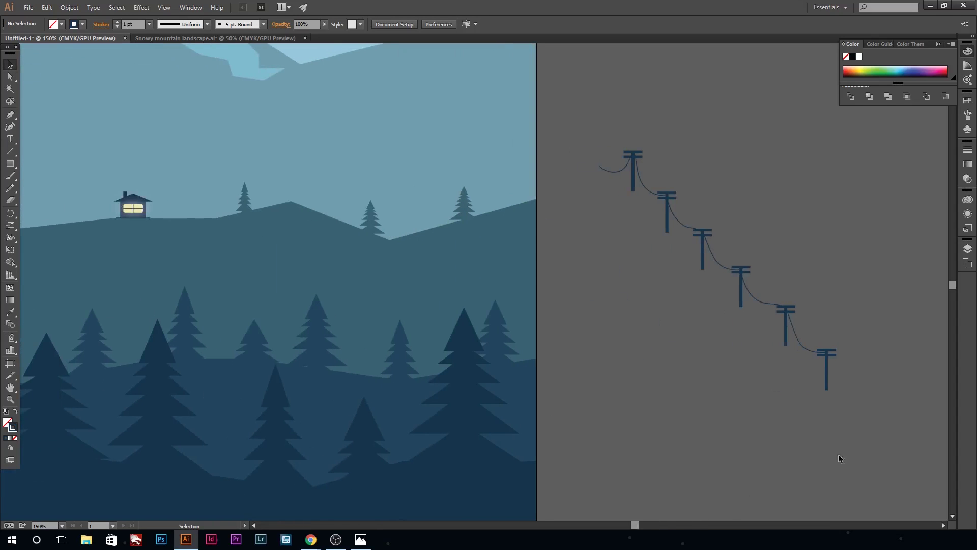
Step: Move the power-pole group onto the hill next to the lit cabin
drag(669, 217, 213, 252)
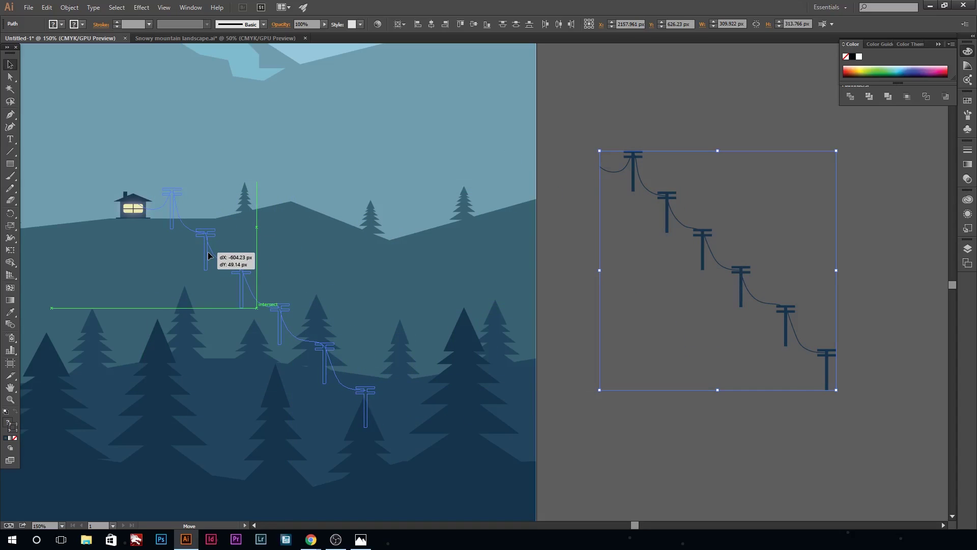
drag(213, 252, 213, 248)
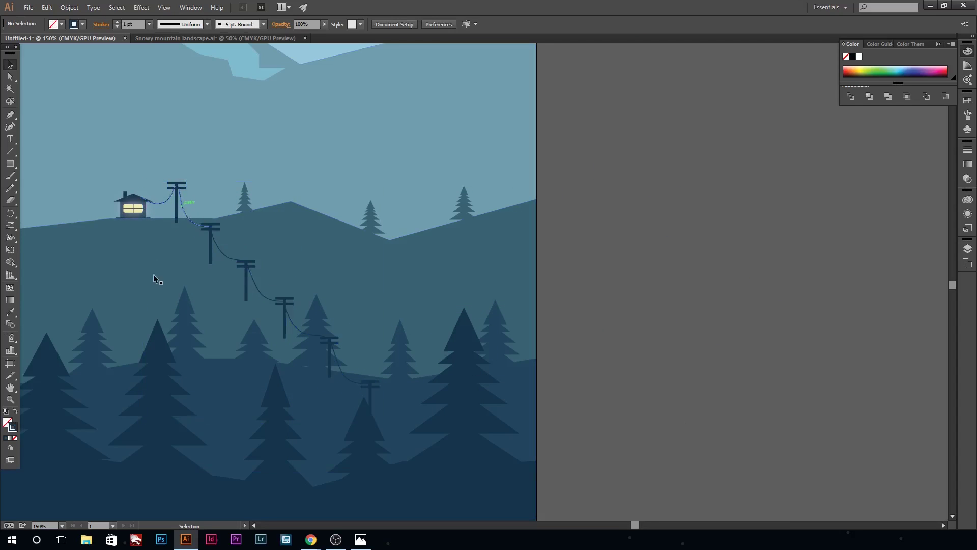
click(179, 209)
key(ctrl+plus)
key(ctrl+plus)
key(ctrl+plus)
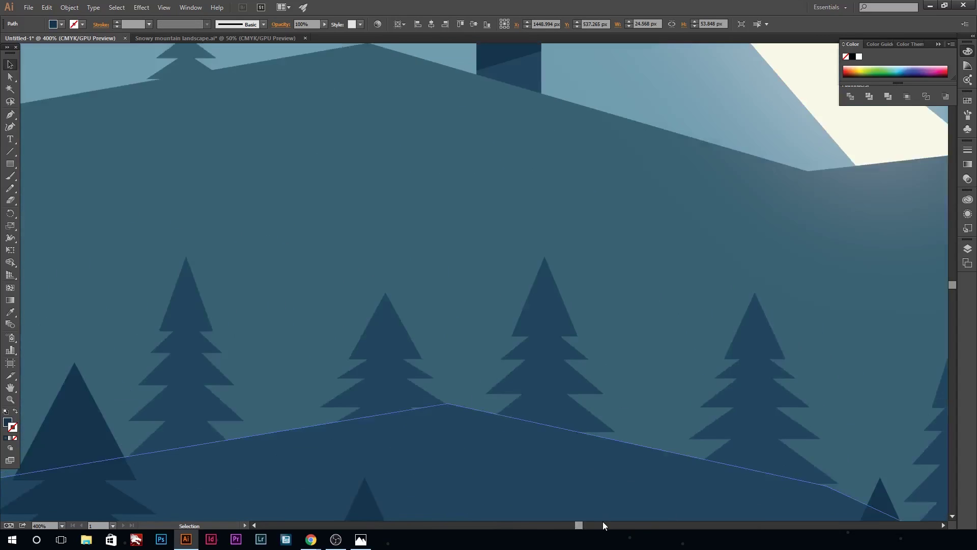
drag(603, 525, 621, 525)
key(ctrl+z)
key(ctrl+z)
key(ctrl+z)
drag(620, 525, 652, 525)
drag(660, 194, 190, 403)
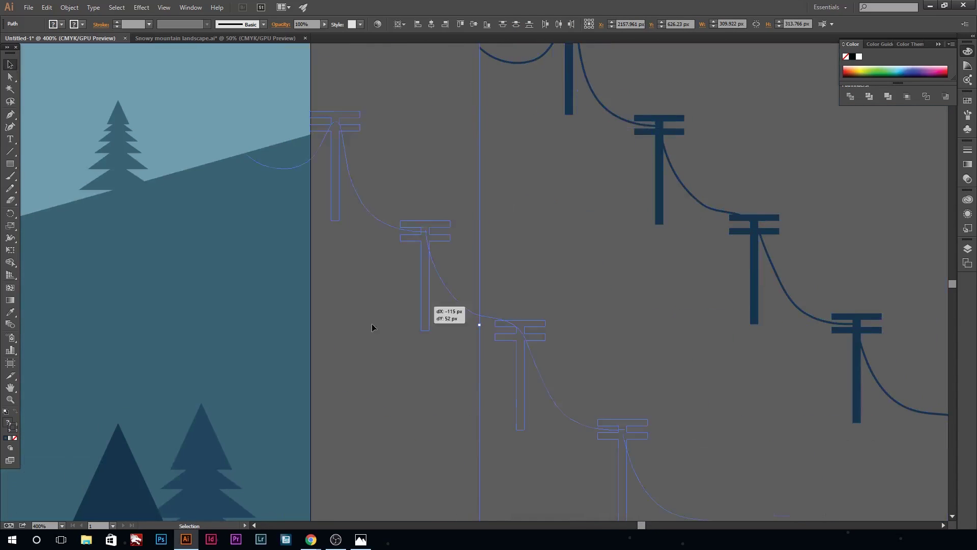
drag(640, 524, 630, 524)
drag(879, 300, 133, 180)
key(ctrl+minus)
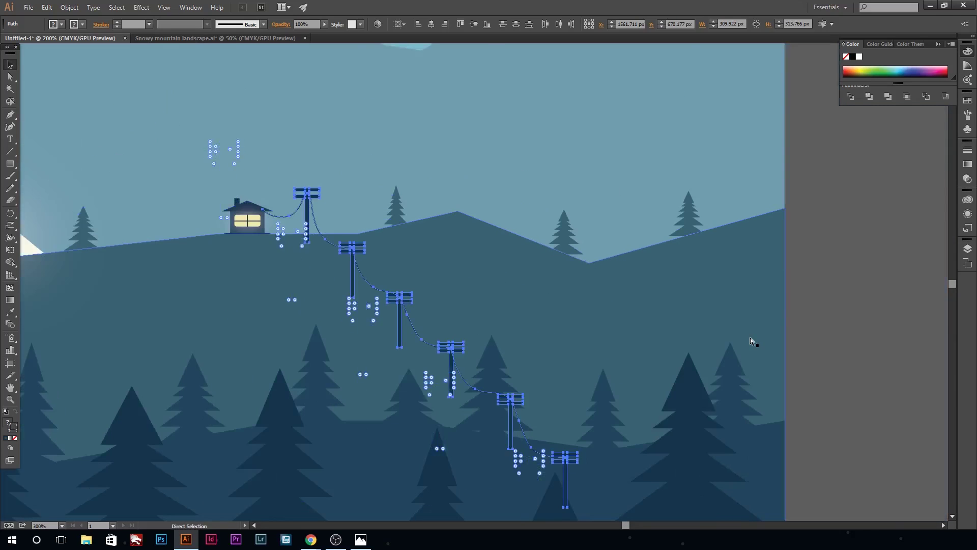
Step: Scale the pole group down to fit the hill and nudge it beside the cabin
drag(578, 189, 572, 194)
drag(313, 230, 313, 226)
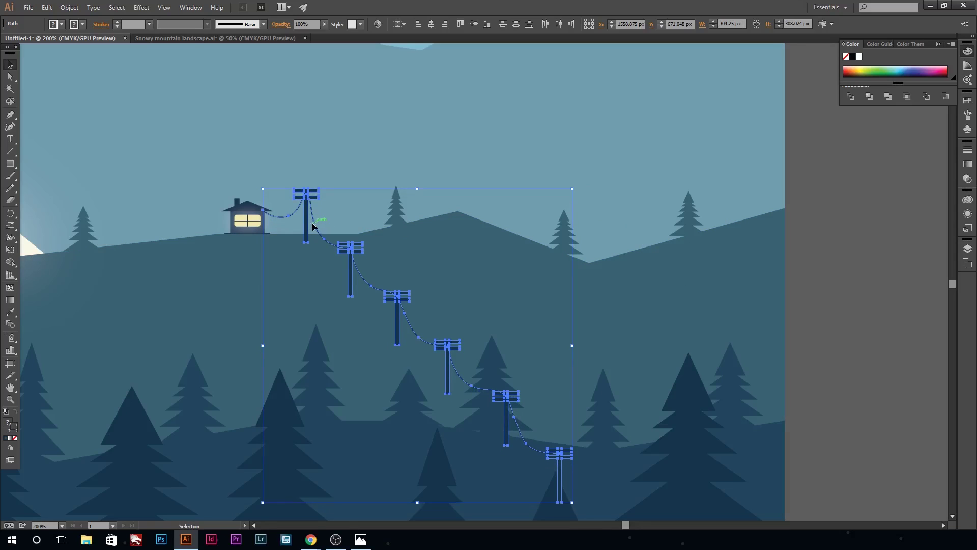
key(a)
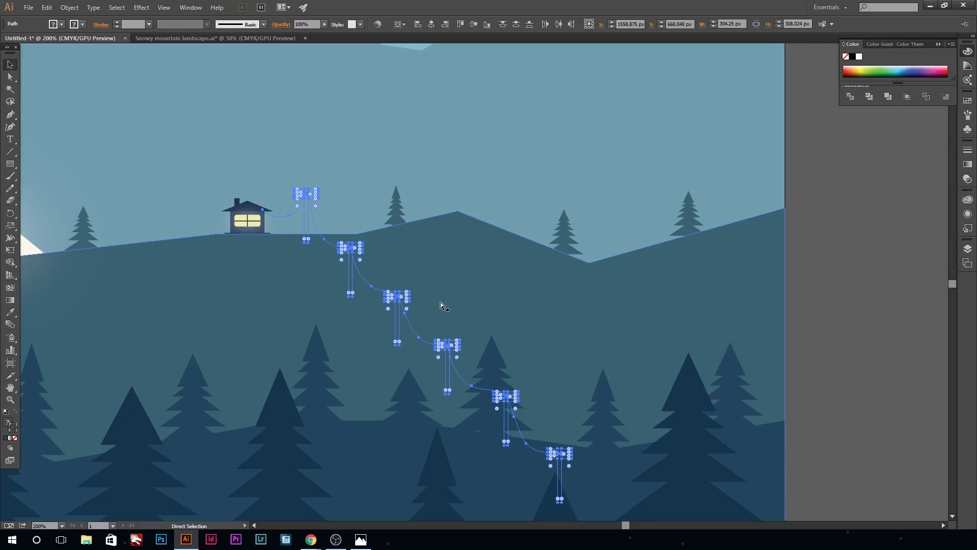
key(v)
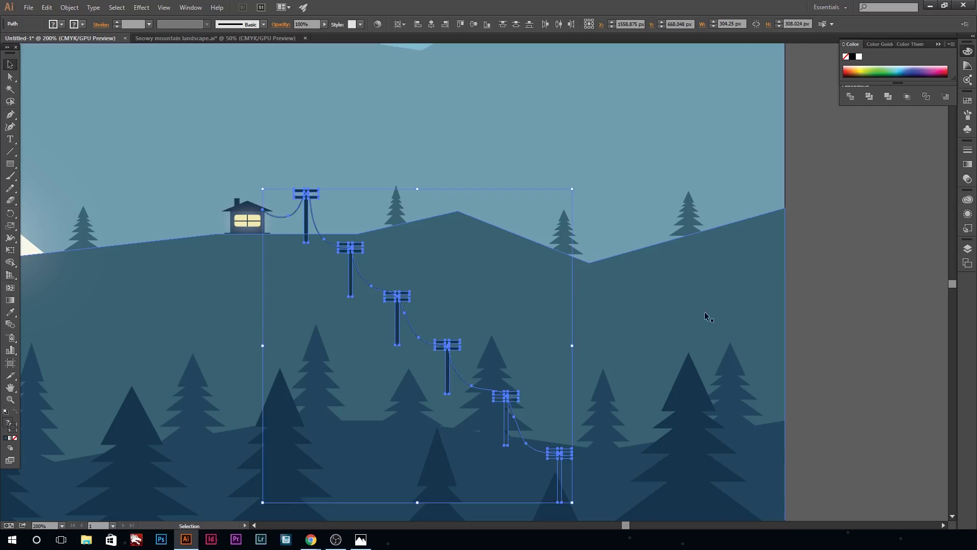
click(816, 355)
drag(629, 526, 634, 526)
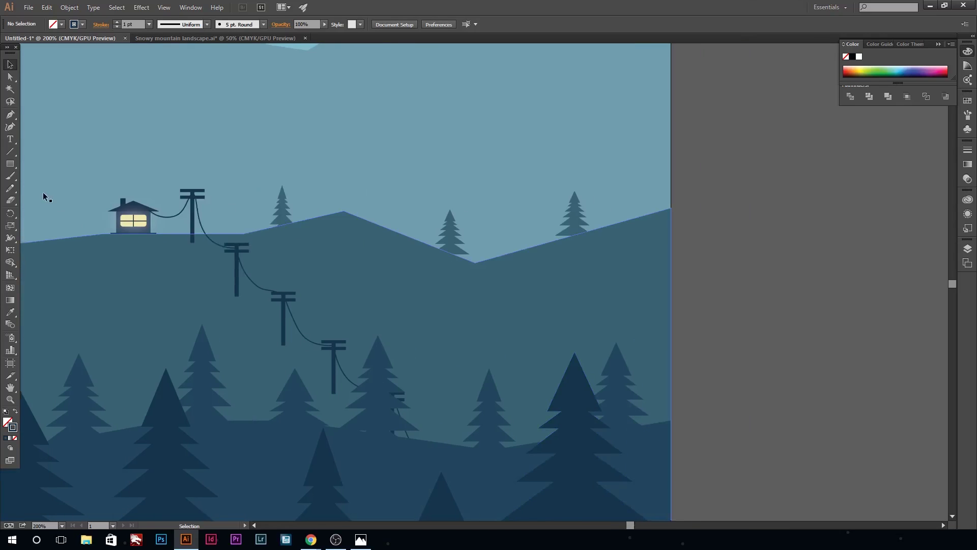
click(10, 151)
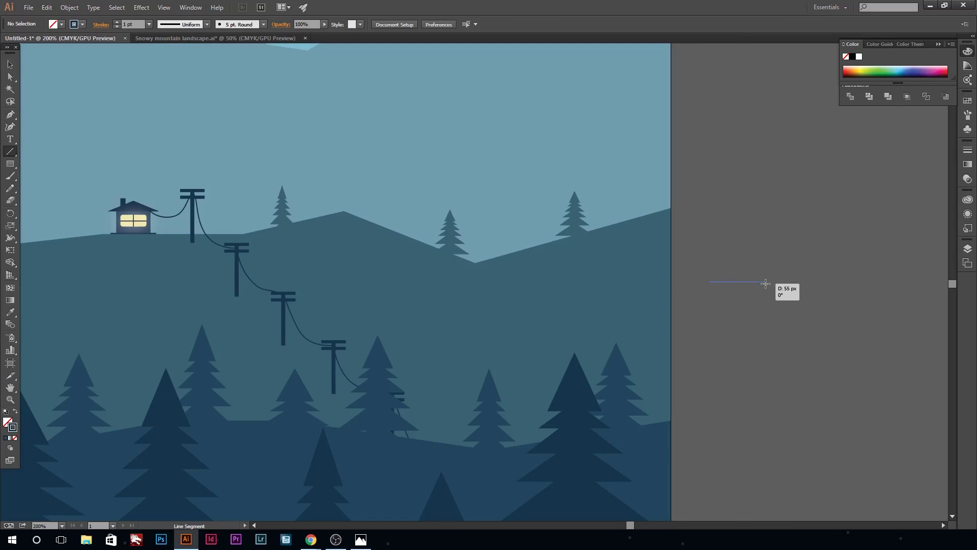
Step: Draw a first short line, try curving it, then discard that attempt
drag(766, 283, 766, 283)
key(ctrl+plus)
key(v)
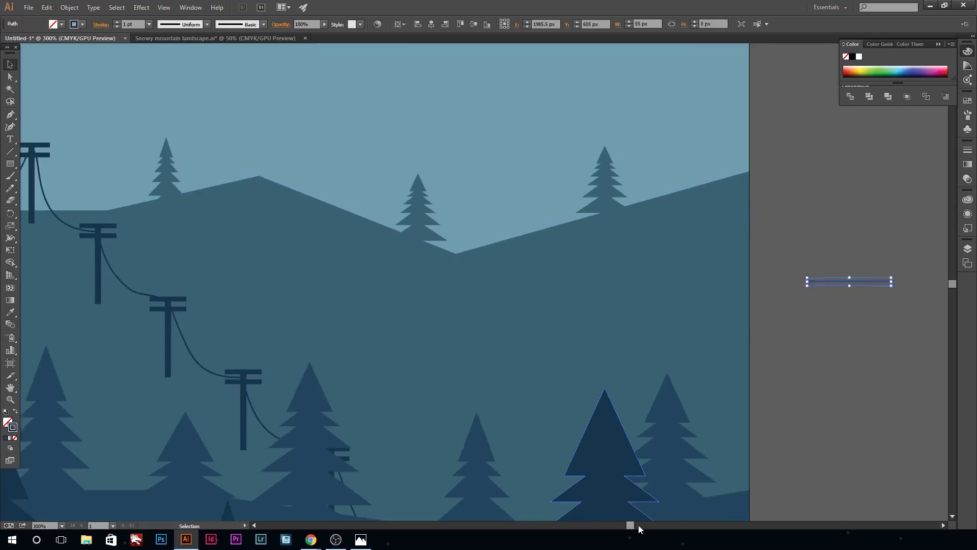
drag(632, 524, 645, 524)
click(10, 127)
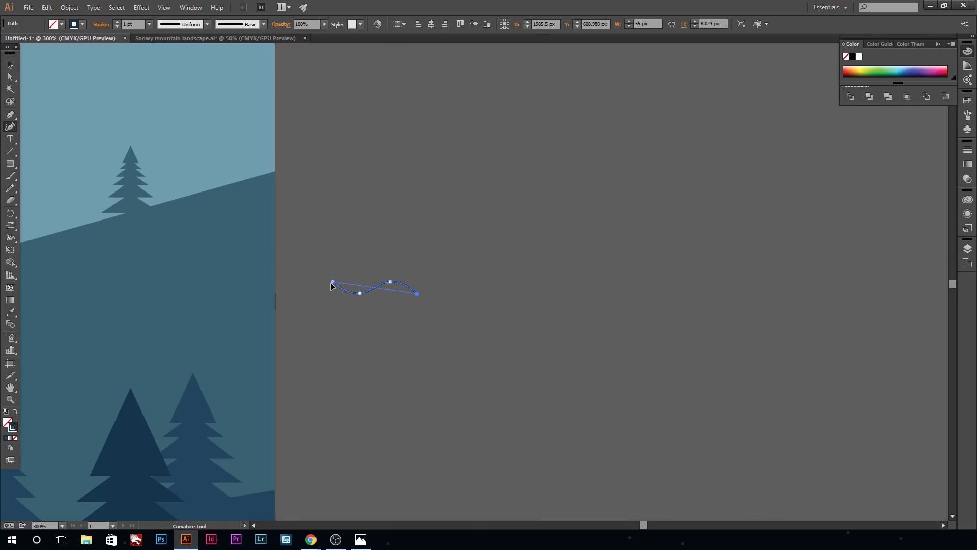
click(407, 321)
Step: Draw a short line and bend its middle down into a shallow arc
click(13, 152)
drag(476, 304, 478, 304)
click(10, 127)
drag(427, 299, 427, 302)
Step: Give the arc a 2 pt stroke and scale it much narrower
key(v)
click(117, 22)
drag(481, 304, 460, 304)
drag(644, 525, 619, 524)
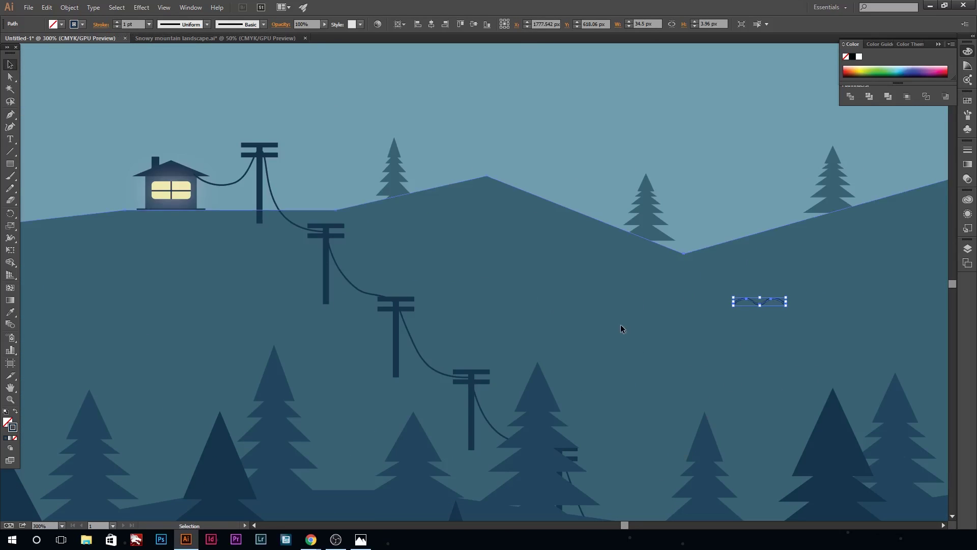
drag(787, 302, 753, 301)
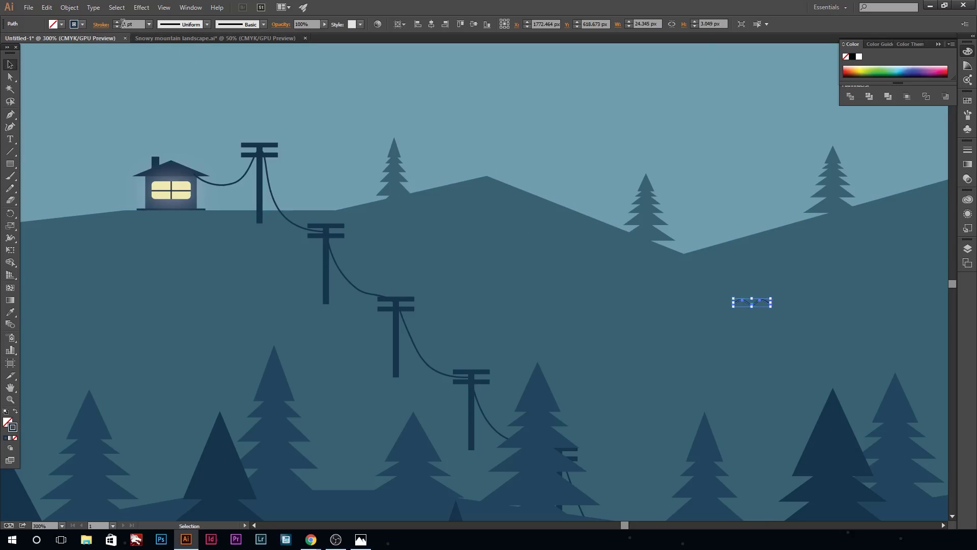
Step: Move the arc to the first pole's base and Alt-drag a copy toward the second pole
drag(752, 301, 260, 220)
click(427, 270)
click(263, 224)
mouse_move(260, 222)
mouse_down()
mouse_move(475, 283)
mouse_move(326, 304)
mouse_up()
Step: Drop the arc copy at the second pole's base and zoom out to check it
drag(426, 317, 330, 307)
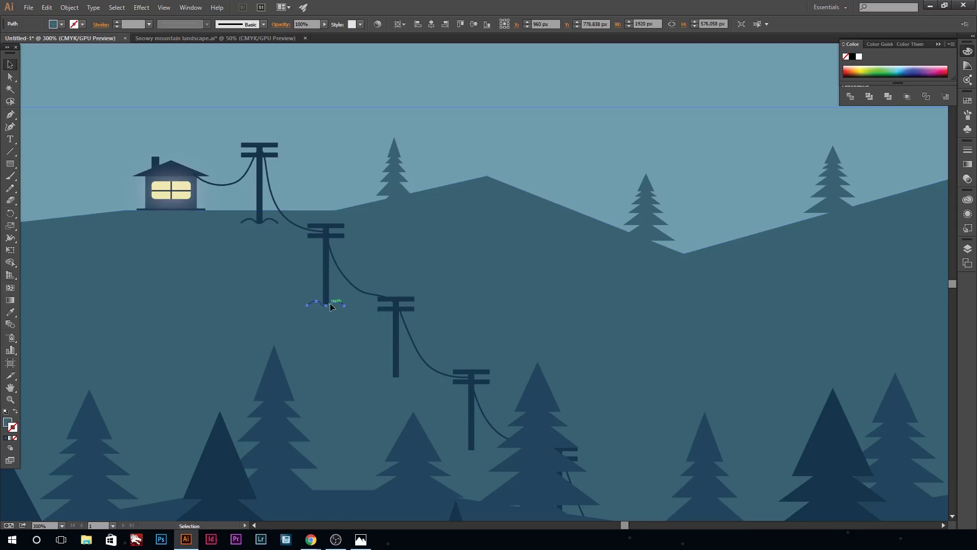
key(ctrl+plus)
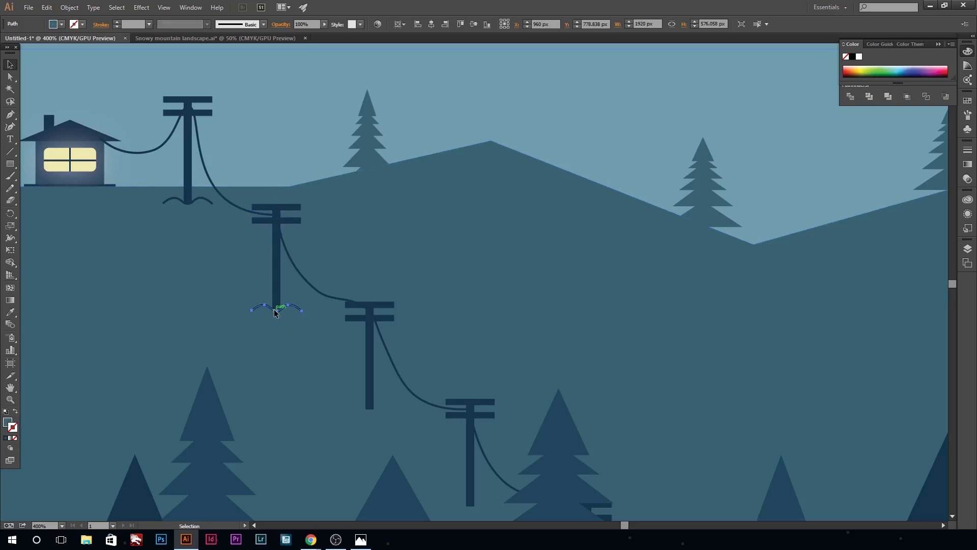
click(280, 319)
key(a)
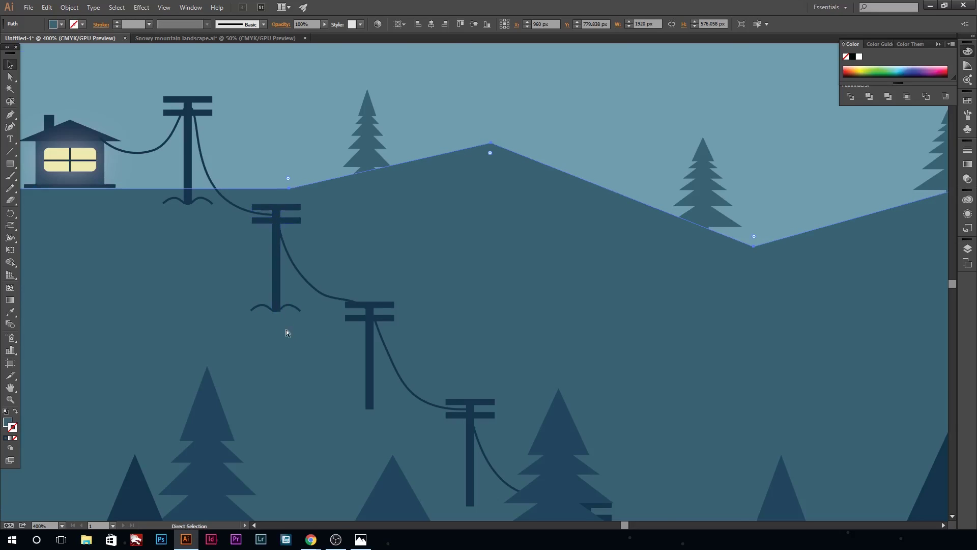
key(ctrl+0)
scroll(305, 356, down, 5)
Step: Zoom in on the poles and settle the arc at the pole base
mouse_move(625, 525)
mouse_down()
mouse_move(566, 525)
mouse_move(634, 502)
mouse_up()
scroll(662, 448, up, 3)
key(ctrl+plus)
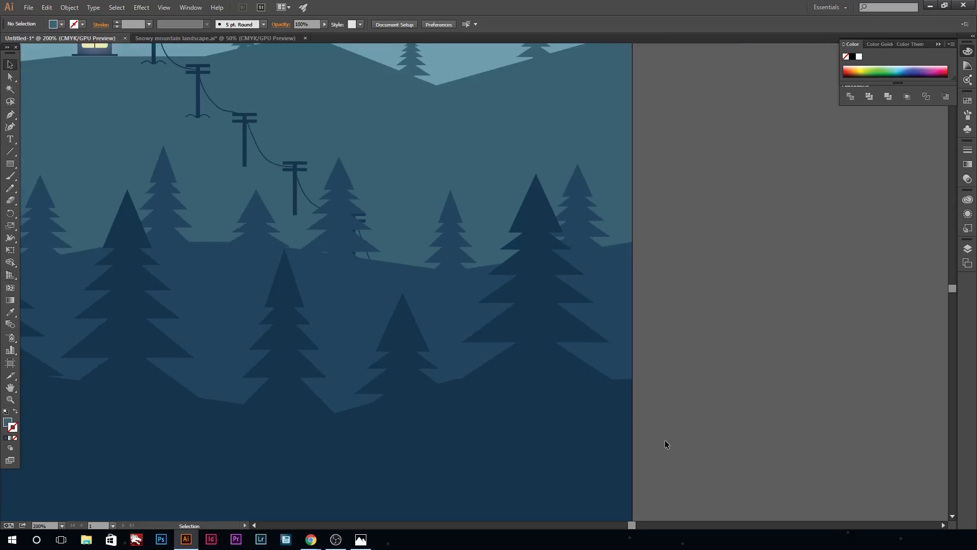
scroll(665, 443, up, 3)
key(ctrl+plus)
key(ctrl+plus)
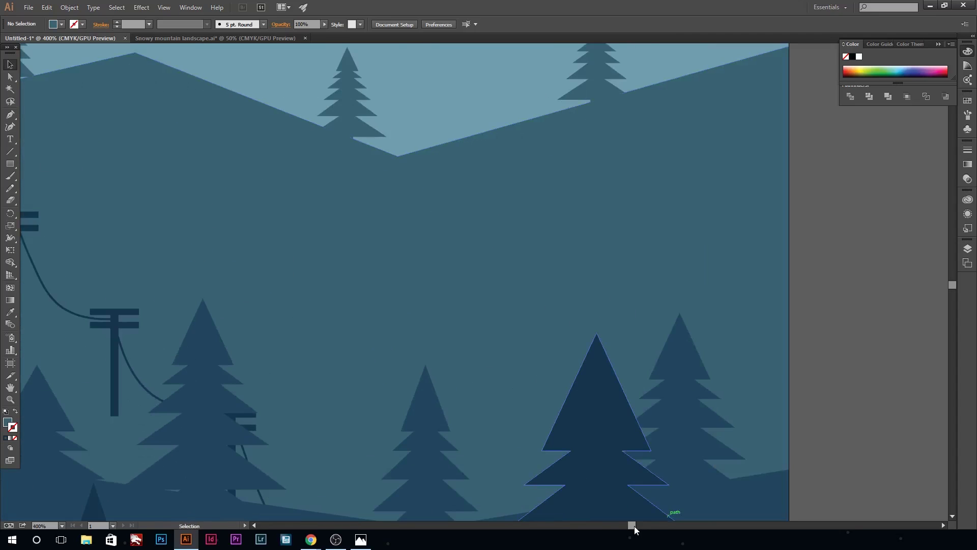
drag(635, 525, 624, 526)
drag(490, 219, 493, 219)
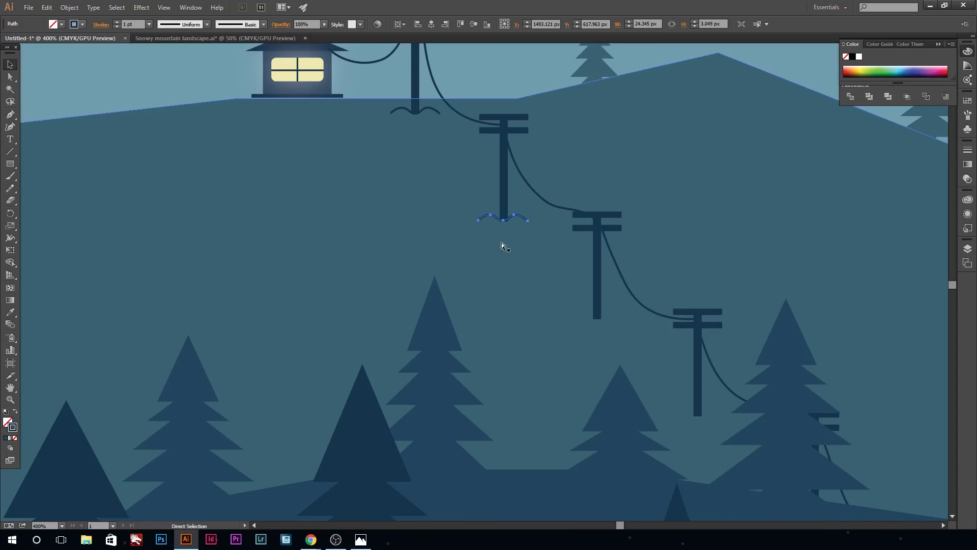
key(ctrl+shift+a)
Step: Alt-drag copies of the arc to the bases of the third and fourth poles
click(500, 218)
drag(481, 284, 604, 318)
click(600, 332)
click(483, 285)
drag(483, 286, 703, 413)
Step: Nudge the first pole's arc into place and zoom out to the whole artboard
click(505, 218)
click(504, 168)
click(504, 218)
click(503, 237)
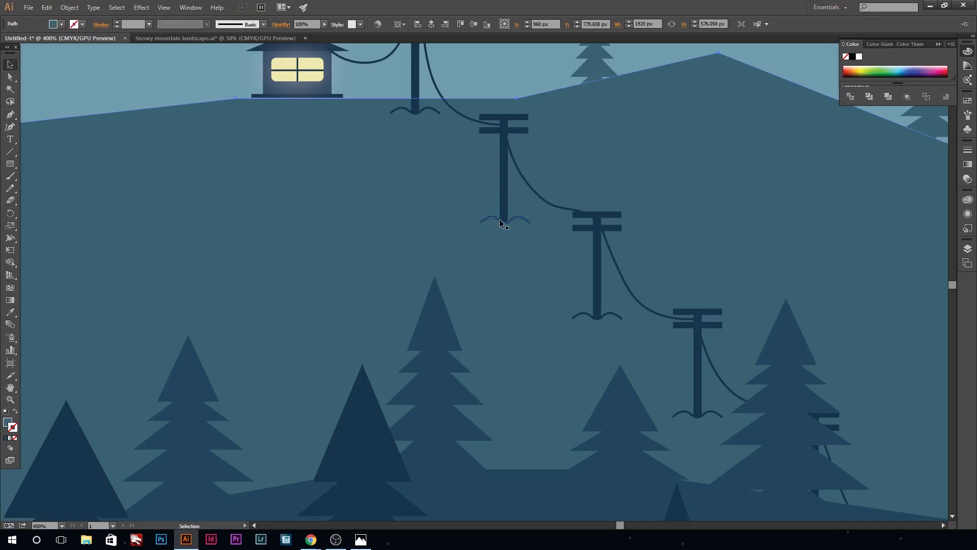
drag(500, 222, 498, 219)
key(ctrl+1)
click(790, 310)
key(ctrl+minus)
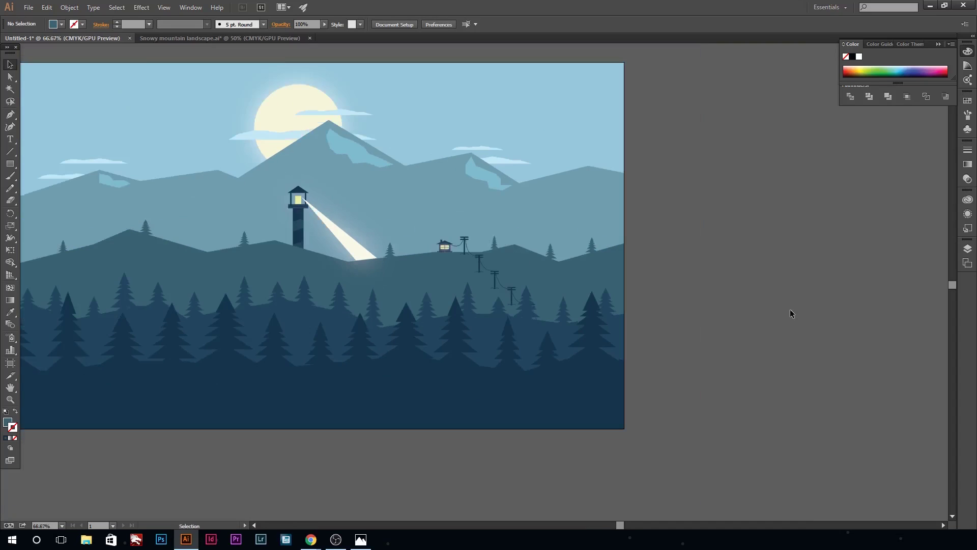
Step: Draw a small circle beside the artboard and fill it white (#ffffff)
mouse_move(619, 525)
mouse_down()
mouse_move(613, 531)
mouse_move(640, 527)
mouse_up()
key(ctrl+plus)
drag(13, 167, 50, 188)
drag(537, 189, 550, 202)
double_click(7, 422)
text(ffffff)
key(Return)
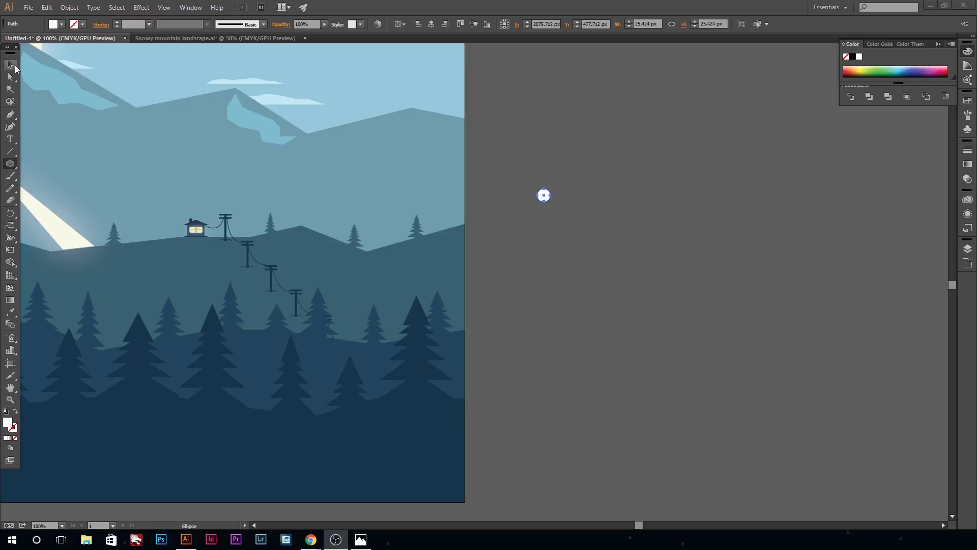
Step: Scatter several copies of the white dot loosely beside the landscape and select all six
click(10, 65)
key(ctrl+minus)
drag(644, 525, 658, 524)
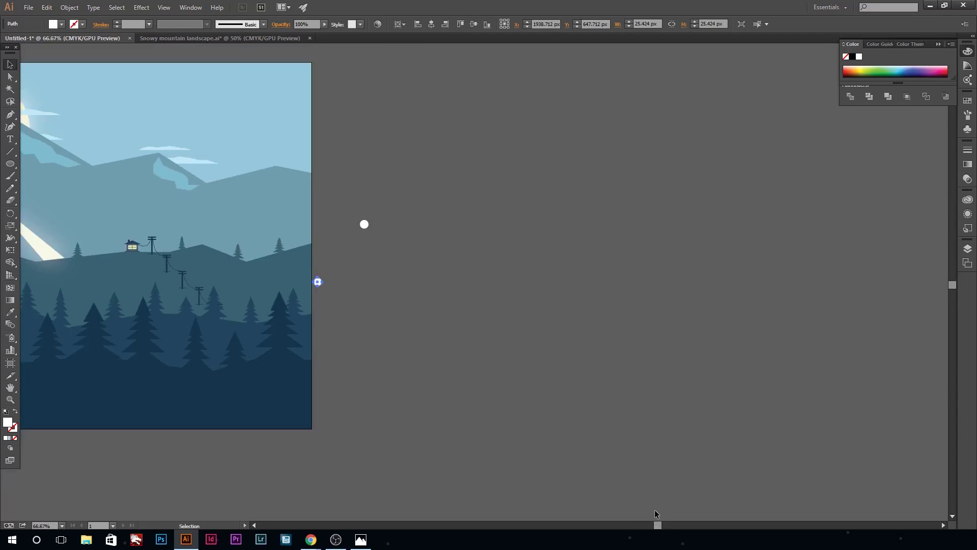
drag(318, 282, 543, 150)
mouse_move(317, 281)
mouse_down()
mouse_move(474, 282)
mouse_move(485, 259)
mouse_move(660, 252)
mouse_up()
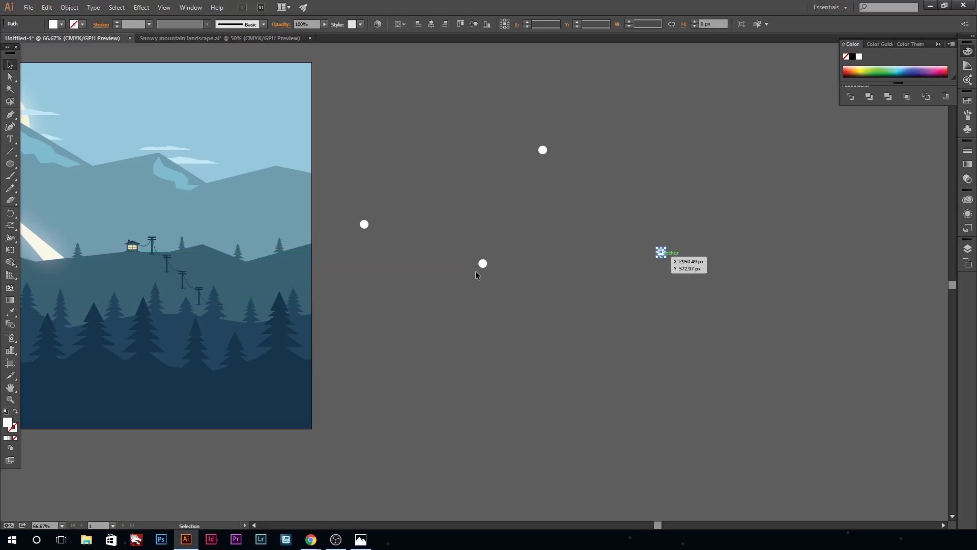
mouse_move(483, 263)
mouse_down()
mouse_move(487, 280)
mouse_move(399, 341)
mouse_up()
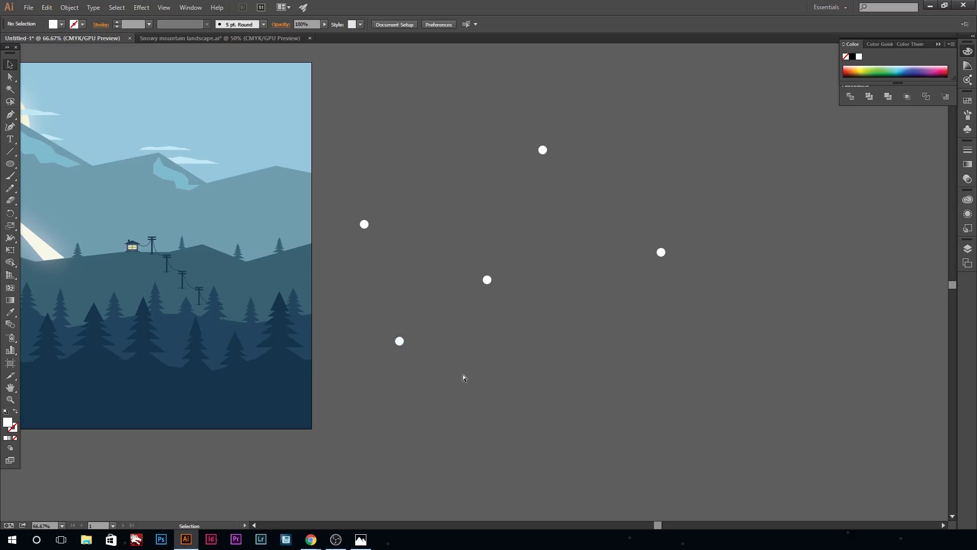
alt+drag(487, 279, 621, 339)
mouse_move(351, 356)
mouse_down()
mouse_move(663, 147)
mouse_move(467, 275)
mouse_move(426, 255)
mouse_up()
Step: Shrink the six circles into small dots and spread them into a loose cluster
click(468, 387)
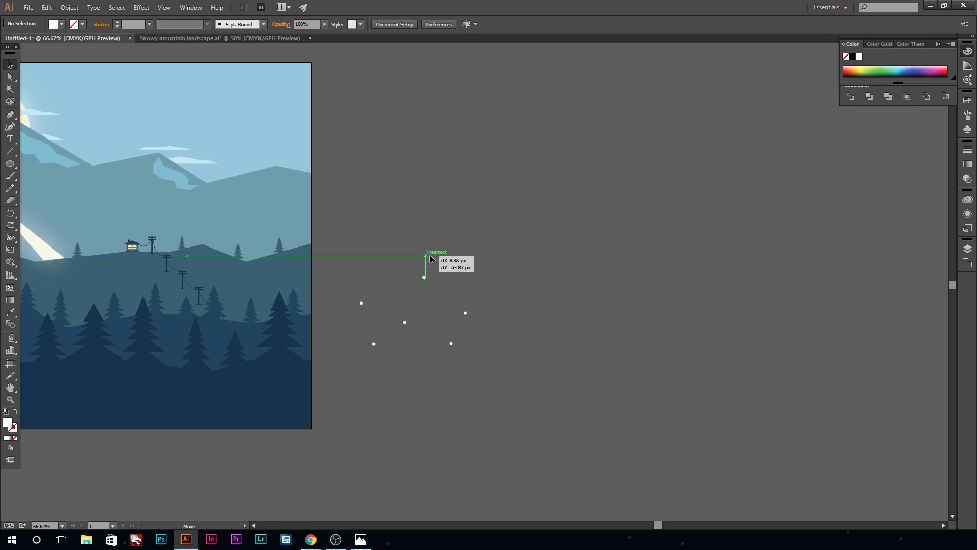
drag(362, 303, 353, 292)
drag(404, 322, 403, 312)
drag(464, 312, 477, 312)
drag(451, 343, 459, 361)
drag(427, 255, 427, 246)
drag(352, 293, 347, 281)
drag(373, 344, 372, 350)
mouse_move(459, 361)
mouse_down()
mouse_move(462, 368)
mouse_move(344, 235)
mouse_up()
drag(481, 244, 438, 285)
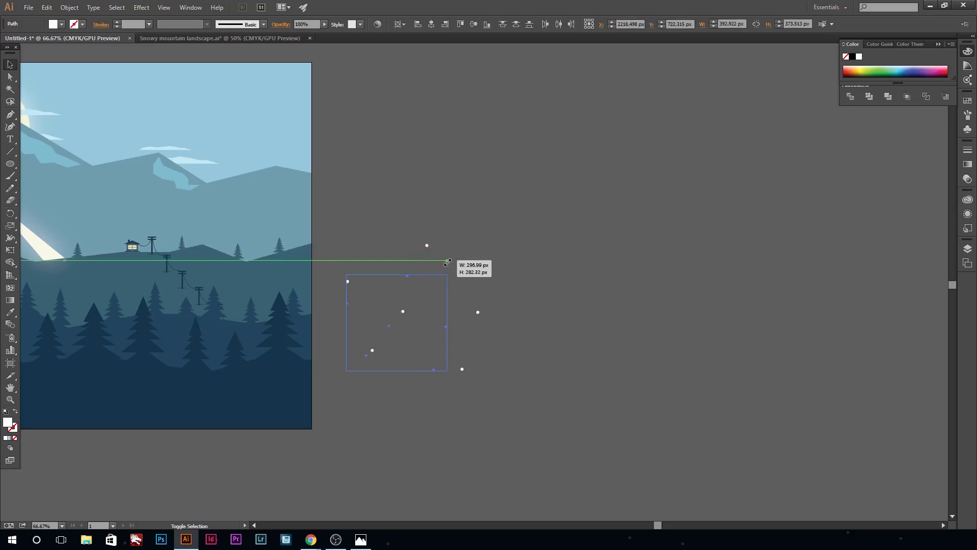
click(508, 312)
Step: Rearrange the dots and fine-tune the overall size of the cluster
drag(365, 357, 360, 370)
drag(347, 309, 338, 305)
drag(401, 286, 403, 270)
drag(436, 331, 384, 321)
click(480, 371)
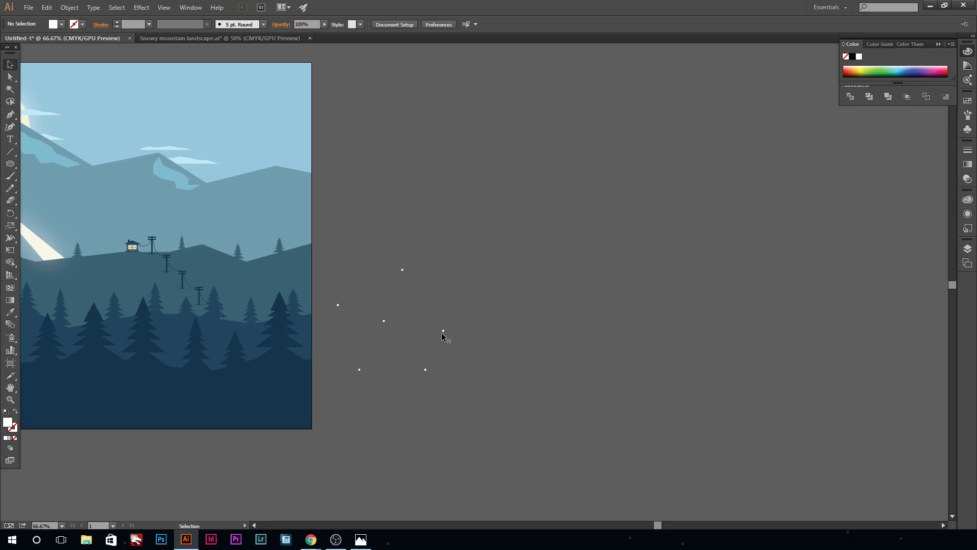
drag(482, 402, 328, 263)
drag(456, 268, 427, 281)
drag(400, 388, 341, 281)
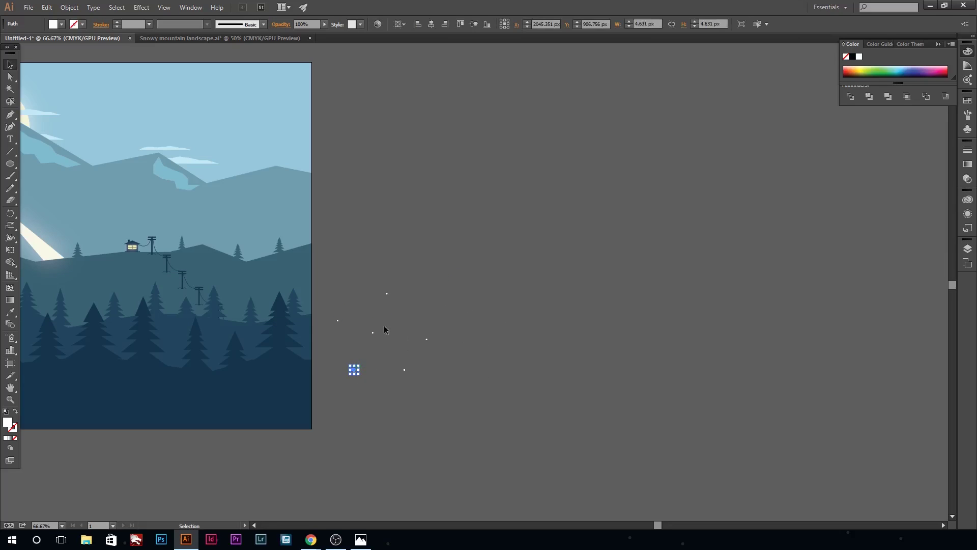
drag(428, 293, 436, 286)
click(451, 336)
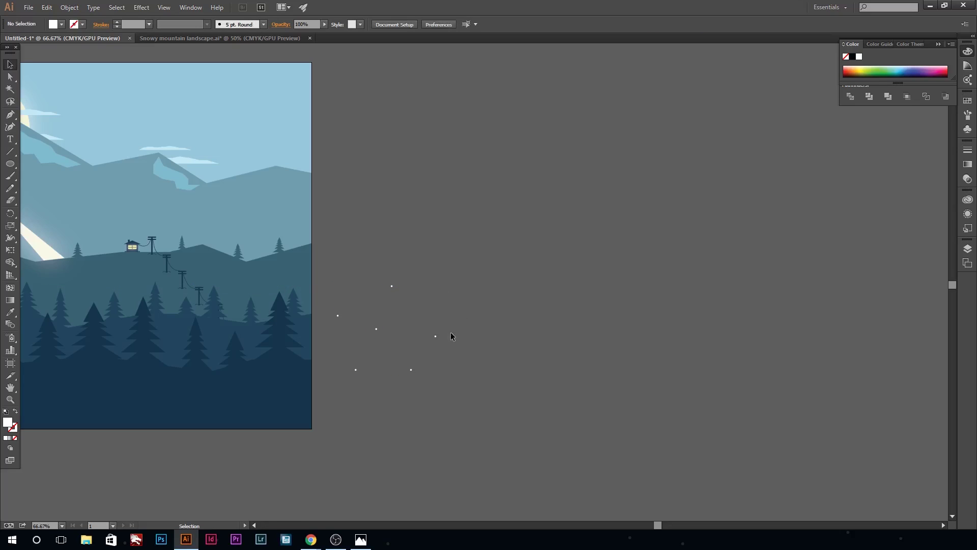
Step: Move the dot group and Alt-drag copies of it higher up and lower down
mouse_move(603, 382)
mouse_down()
mouse_move(414, 369)
mouse_move(423, 255)
mouse_up()
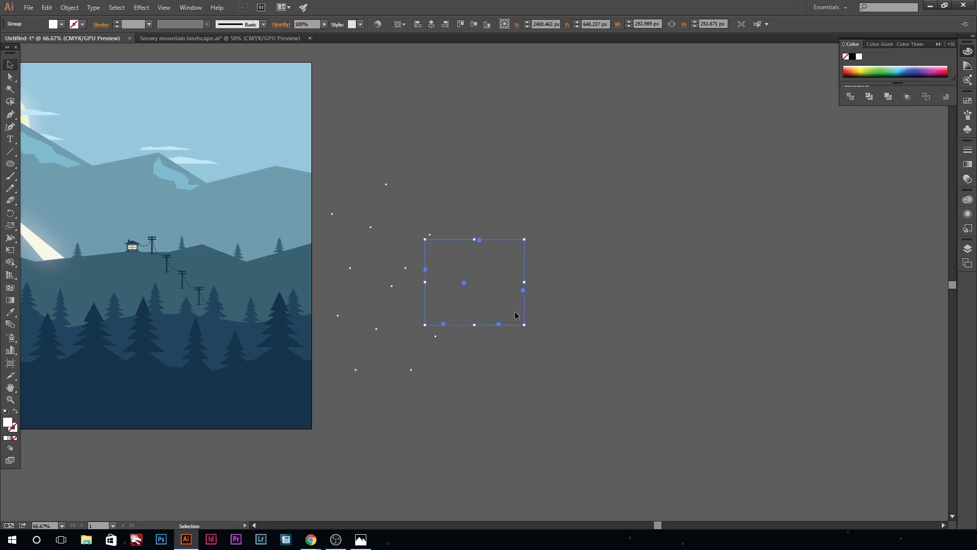
drag(465, 282, 476, 294)
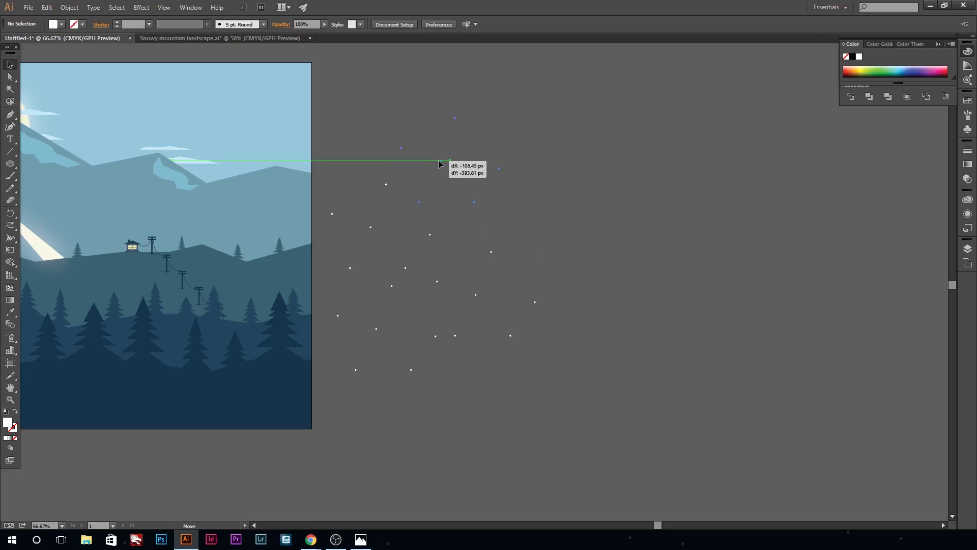
drag(478, 209, 447, 160)
drag(523, 291, 559, 279)
click(484, 345)
drag(373, 230, 367, 225)
click(649, 356)
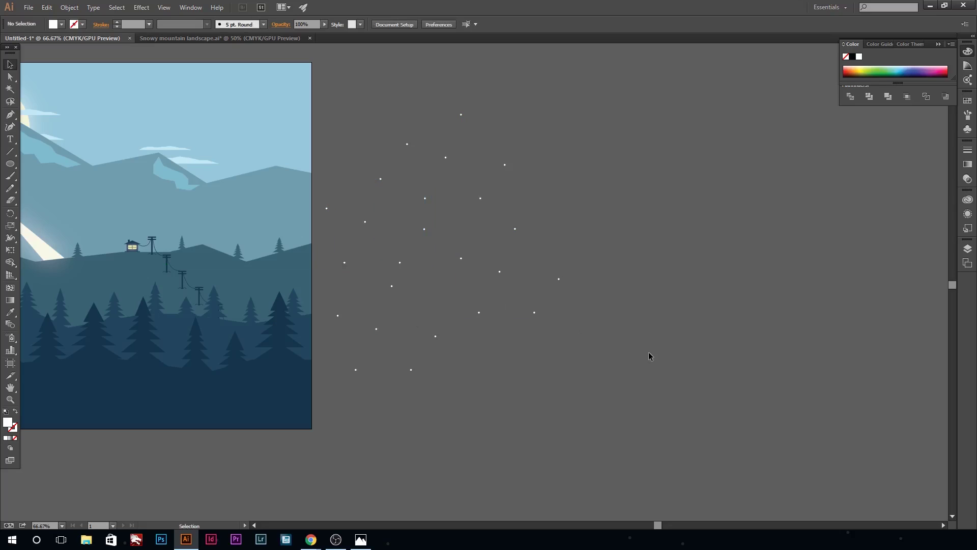
drag(499, 271, 574, 383)
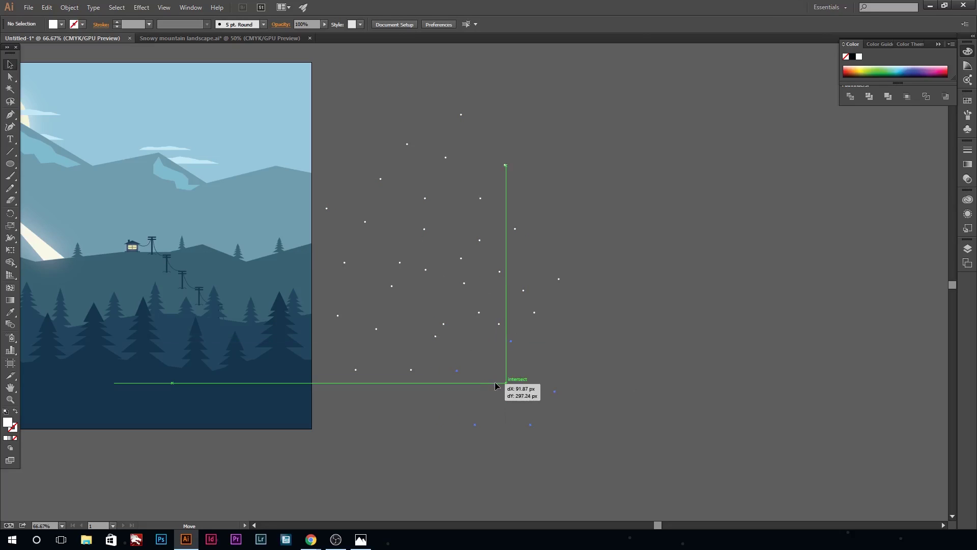
click(591, 386)
Step: Reposition several dot groups and add another copy lower down
drag(657, 525, 663, 525)
mouse_move(434, 327)
mouse_down()
mouse_move(527, 207)
mouse_move(522, 153)
mouse_up()
click(622, 266)
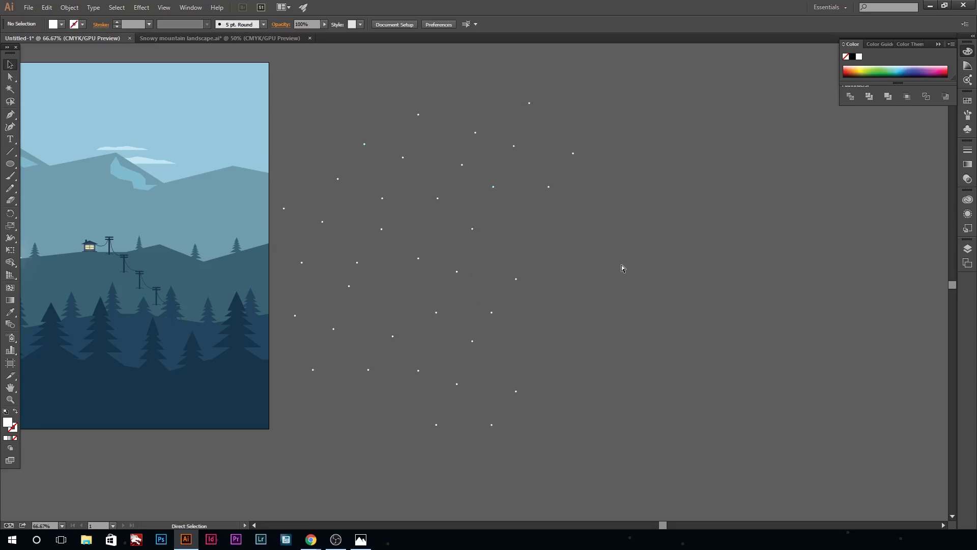
mouse_move(474, 286)
mouse_down()
mouse_move(607, 301)
mouse_move(561, 257)
mouse_move(574, 257)
mouse_move(570, 367)
mouse_up()
click(613, 307)
click(605, 341)
click(683, 422)
scroll(683, 422, down, 1)
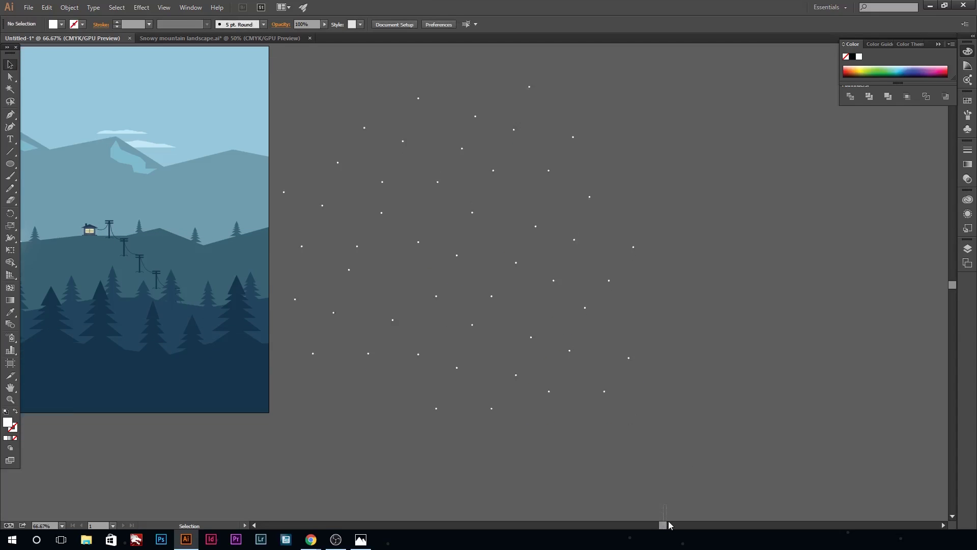
drag(663, 525, 665, 525)
scroll(648, 452, up, 3)
Step: Alt-drag more dot copies to the upper left, right, lower right and top
drag(465, 287, 332, 153)
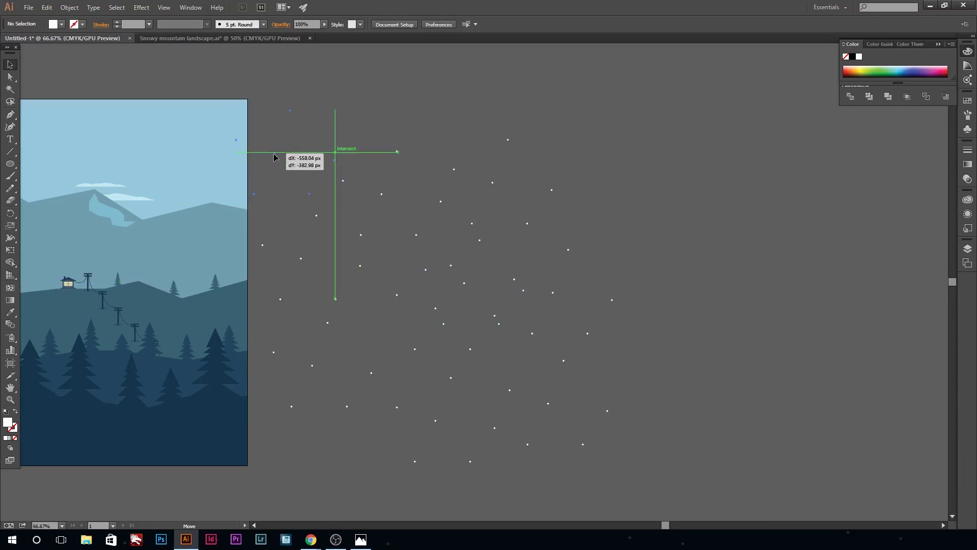
click(719, 283)
drag(461, 286, 728, 263)
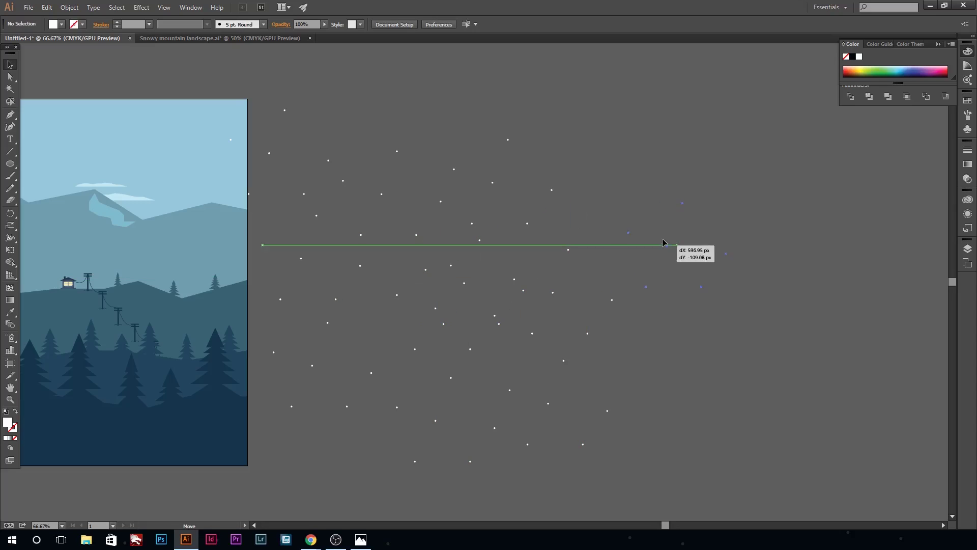
drag(469, 284, 665, 342)
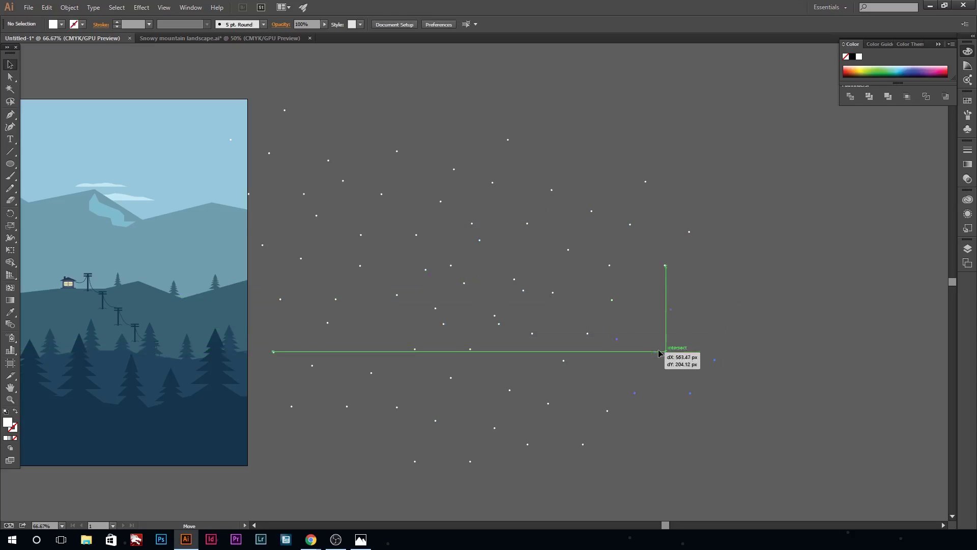
click(719, 424)
drag(469, 286, 571, 127)
click(791, 269)
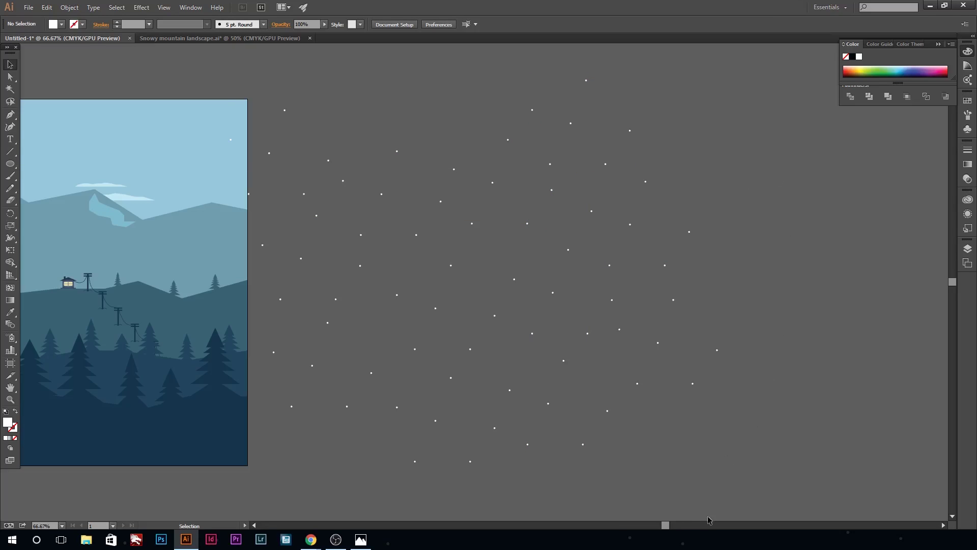
key(ctrl+a)
click(391, 490)
drag(729, 86, 632, 458)
Step: Move the snow dots onto the landscape and reposition the group near the cabin
drag(665, 525, 617, 525)
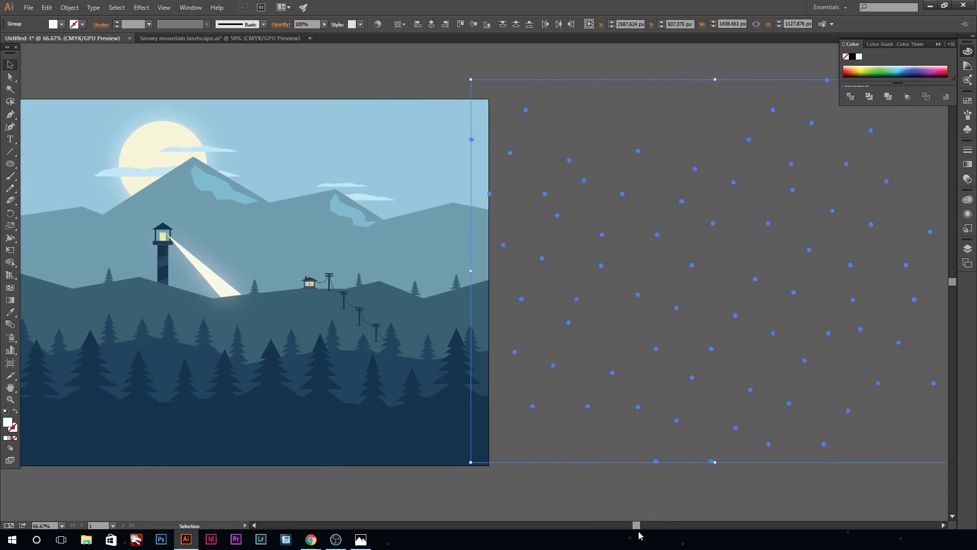
mouse_move(757, 378)
mouse_down()
mouse_move(199, 356)
mouse_move(138, 363)
mouse_up()
click(414, 91)
click(522, 258)
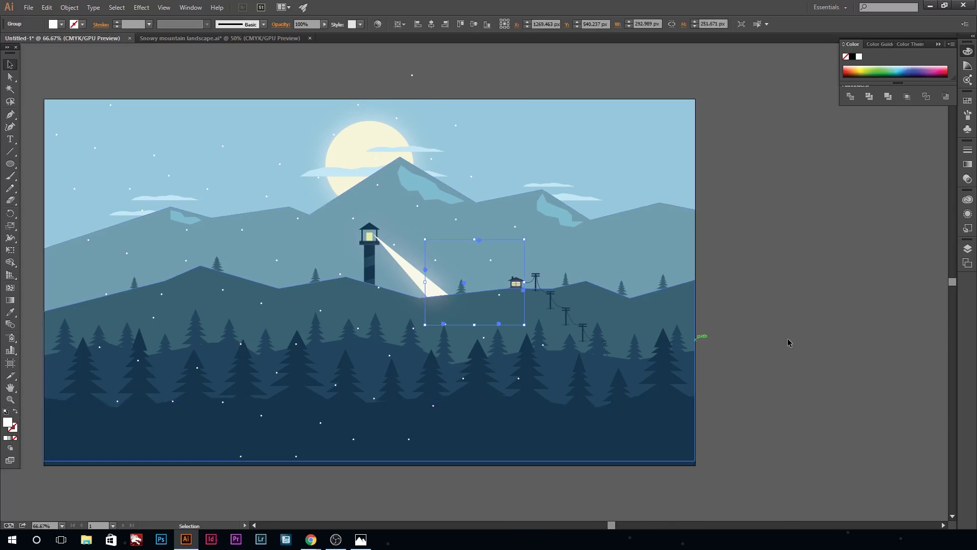
mouse_move(464, 286)
mouse_down()
mouse_move(514, 155)
mouse_move(624, 330)
mouse_up()
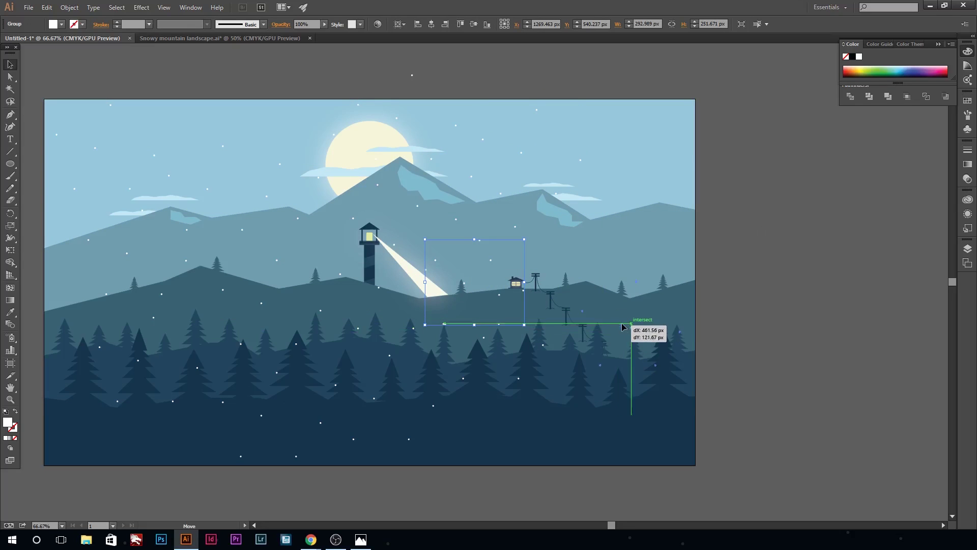
drag(624, 330, 540, 247)
click(747, 279)
Step: Spread snow groups toward the upper right, lower middle and lower left
drag(465, 287, 614, 152)
drag(467, 285, 483, 446)
click(716, 428)
mouse_move(426, 313)
mouse_down()
mouse_move(343, 315)
mouse_move(53, 383)
mouse_up()
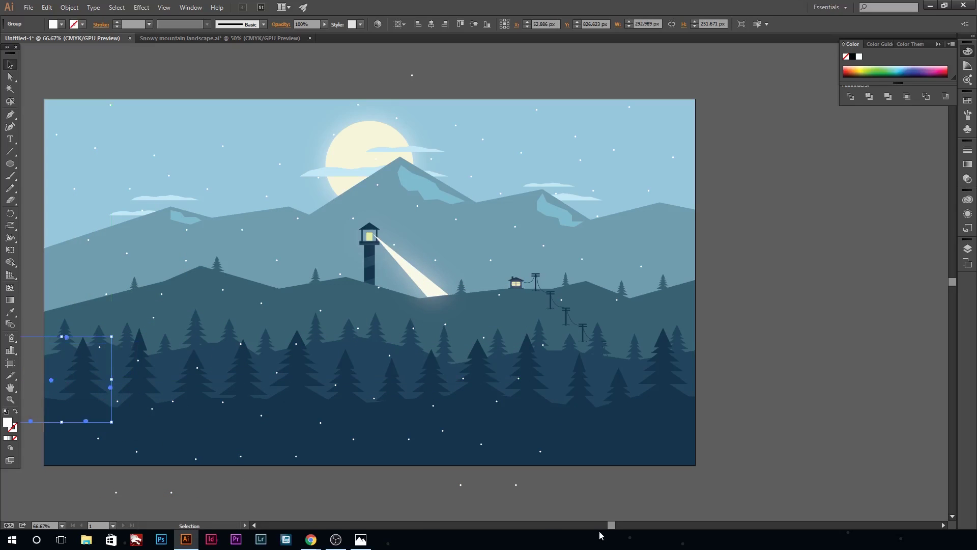
drag(54, 383, 51, 383)
click(239, 486)
Step: Move the remaining snow groups to the left edge and over the lower-right trees
drag(463, 286, 57, 266)
click(826, 391)
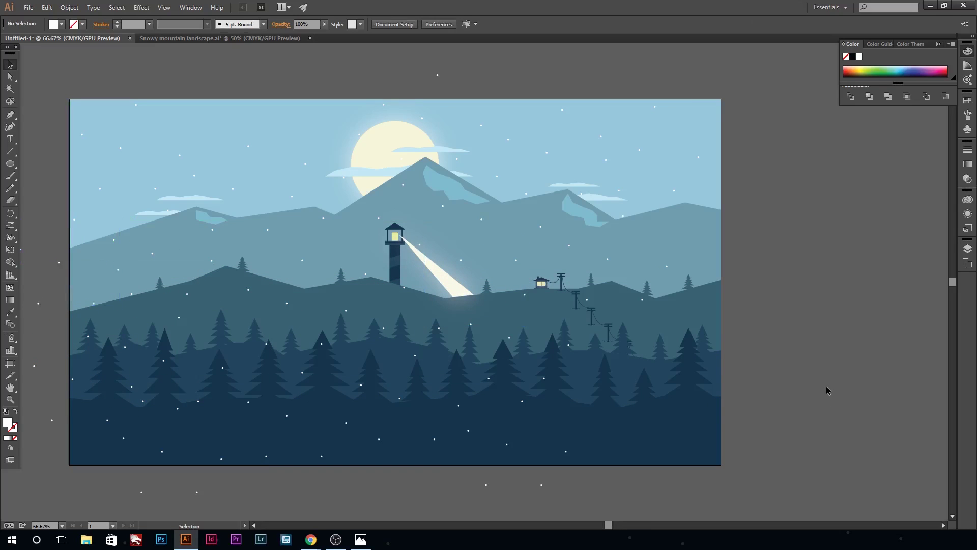
drag(487, 287, 661, 334)
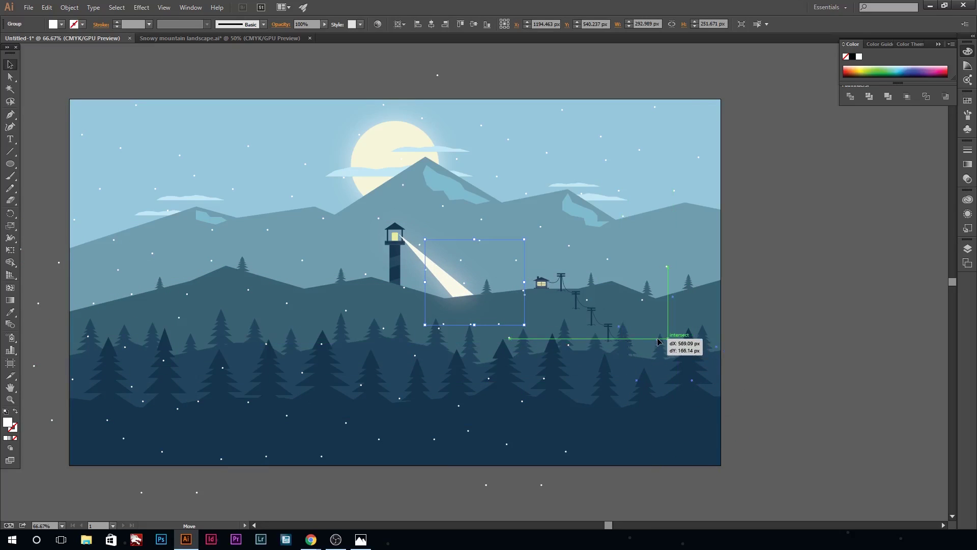
click(777, 388)
drag(468, 285, 654, 445)
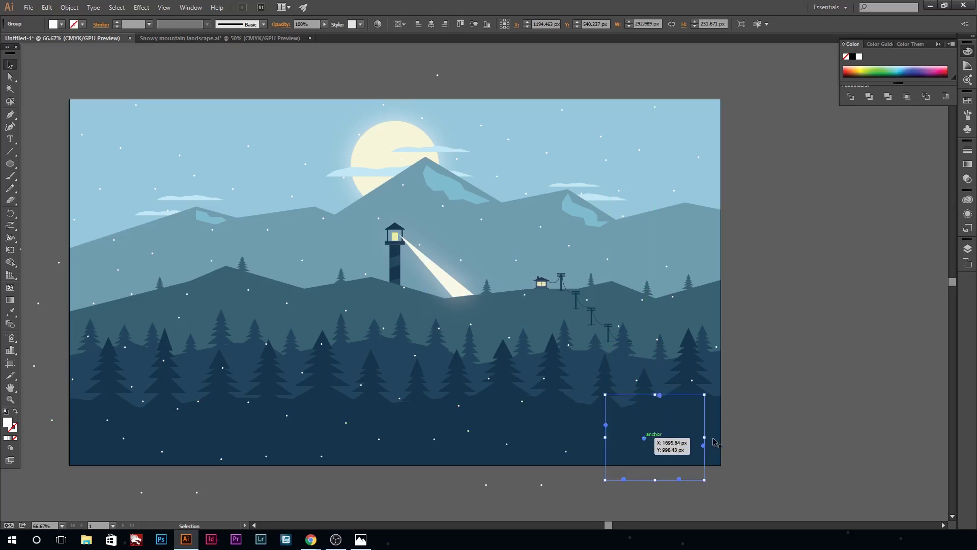
click(764, 431)
drag(608, 524, 607, 525)
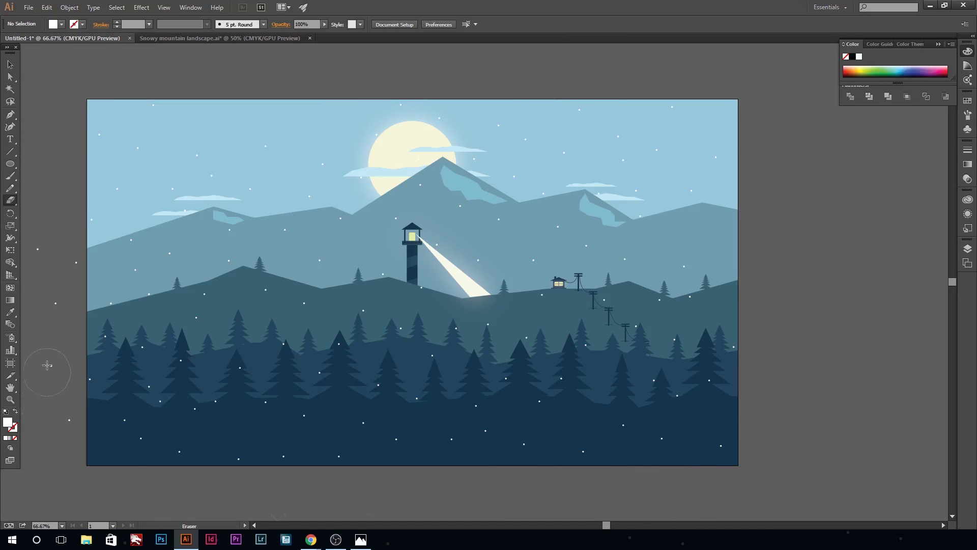
Step: Move a spare snow group beside the artboard and ungroup it into loose dots
click(10, 65)
drag(458, 316, 829, 332)
right_click(829, 331)
click(860, 392)
Step: Drag four loose snow dots onto the artwork, filling gaps including the upper-left sky
drag(800, 302, 702, 416)
drag(821, 261, 705, 226)
drag(877, 274, 320, 117)
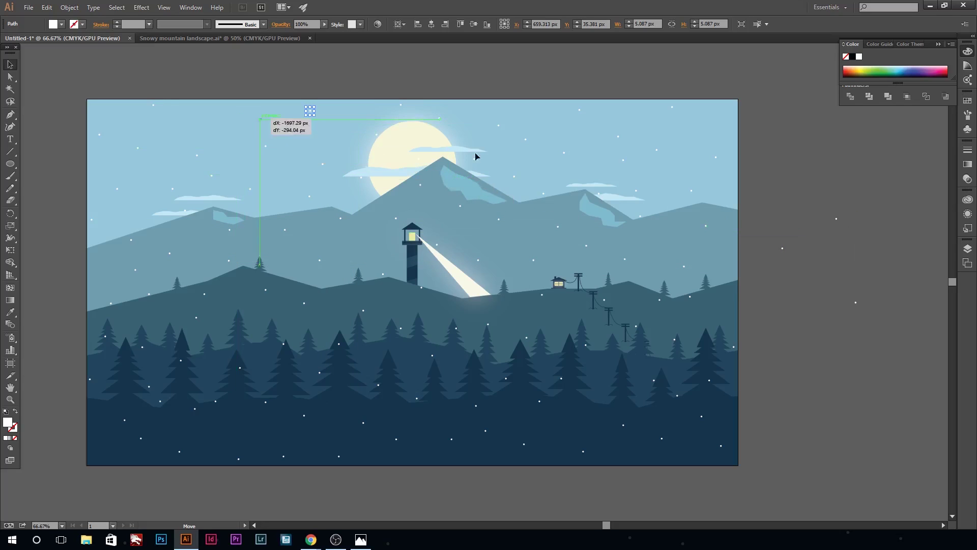
mouse_move(872, 246)
mouse_down()
mouse_move(271, 139)
mouse_move(219, 109)
mouse_up()
scroll(866, 321, down, 5)
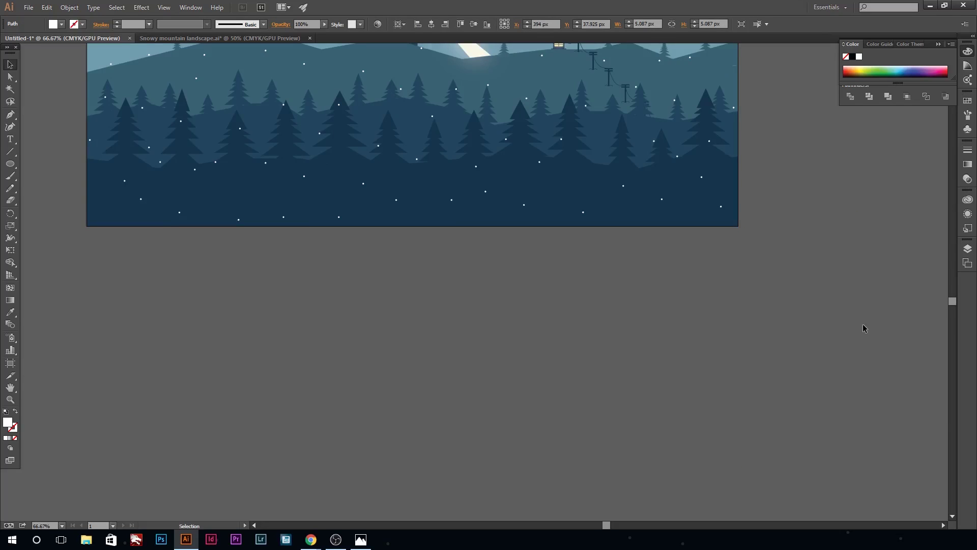
scroll(866, 305, up, 4)
Step: Place two more snow dots into the remaining bare patches of sky
drag(860, 275, 483, 278)
scroll(764, 255, down, 5)
scroll(763, 229, up, 4)
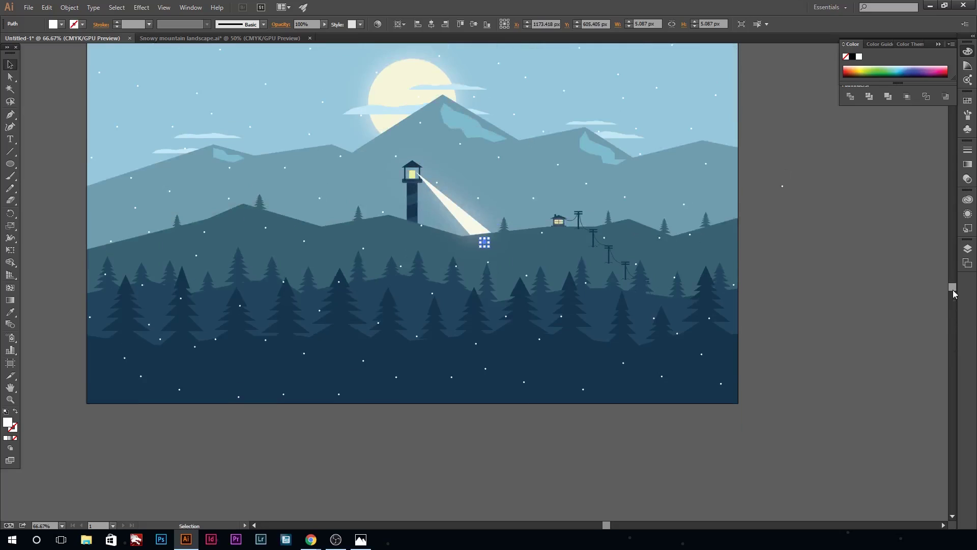
click(781, 193)
drag(781, 193, 351, 183)
scroll(822, 293, up, 3)
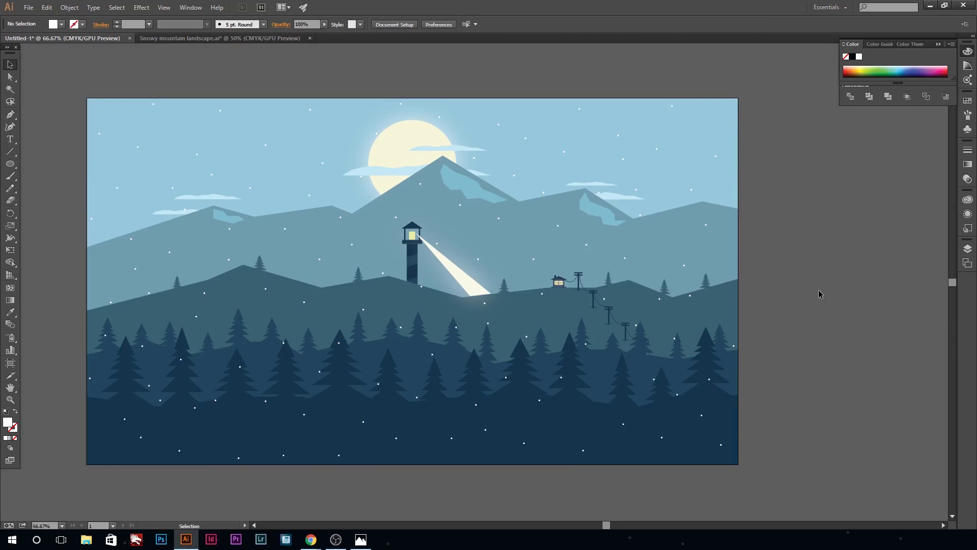
scroll(820, 294, down, 2)
scroll(819, 294, up, 3)
scroll(762, 441, up, 1)
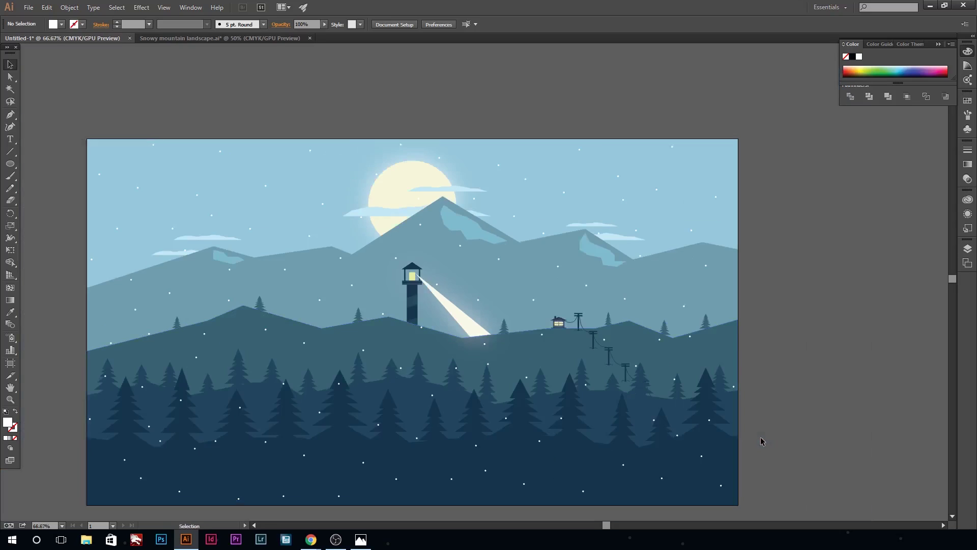
scroll(861, 328, down, 2)
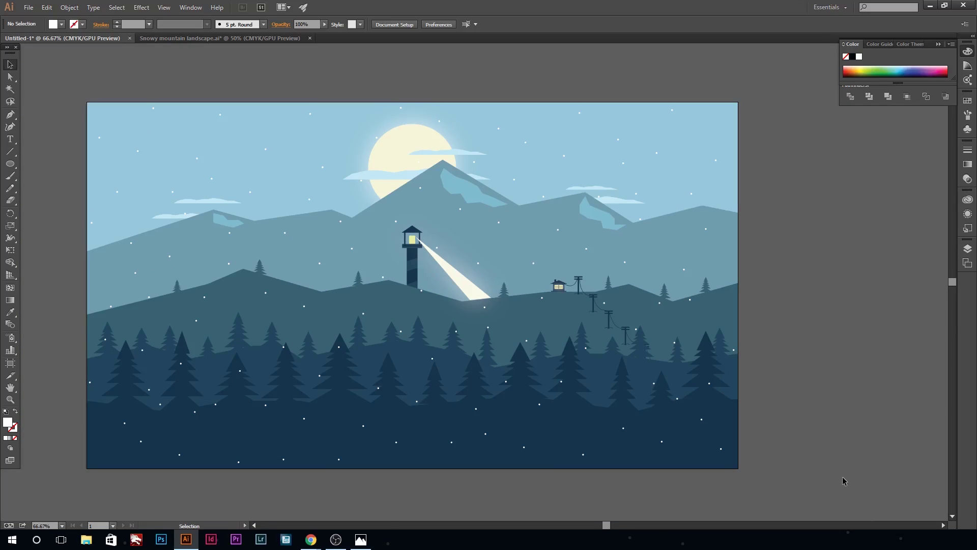